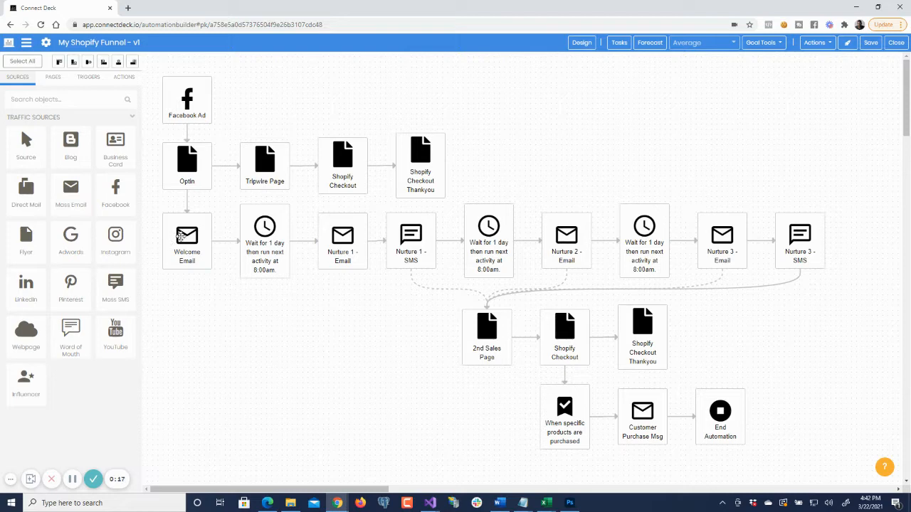
# - Open the settings of the funnel's Welcome Email and bring up its email layout for editing
pyautogui.click(183, 236)
pyautogui.click(270, 228)
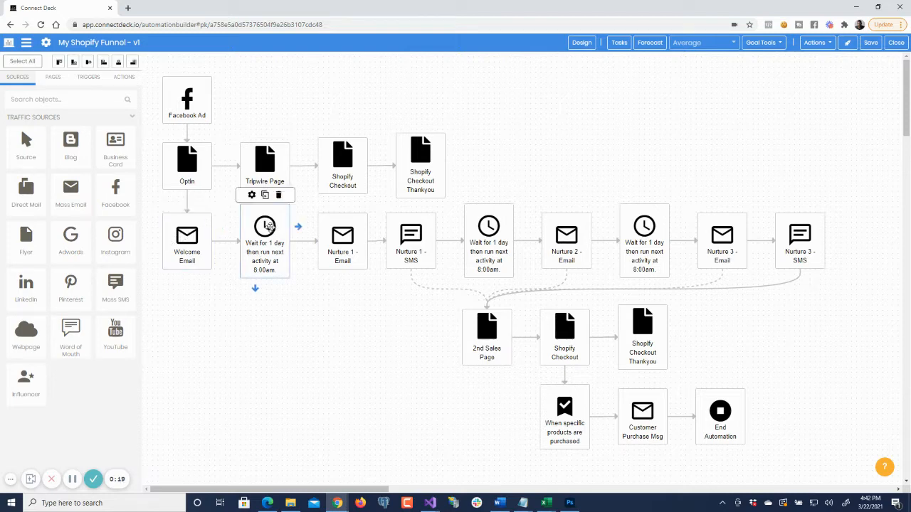
pyautogui.click(425, 229)
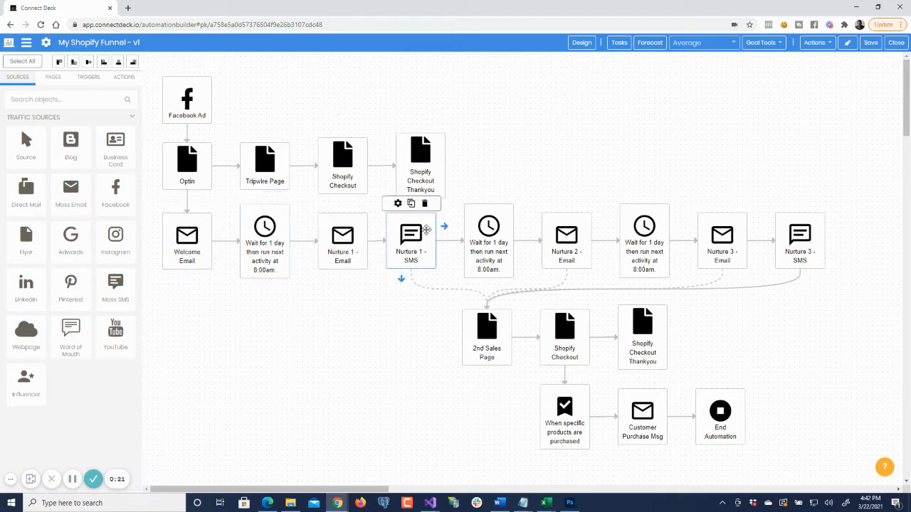
pyautogui.click(189, 236)
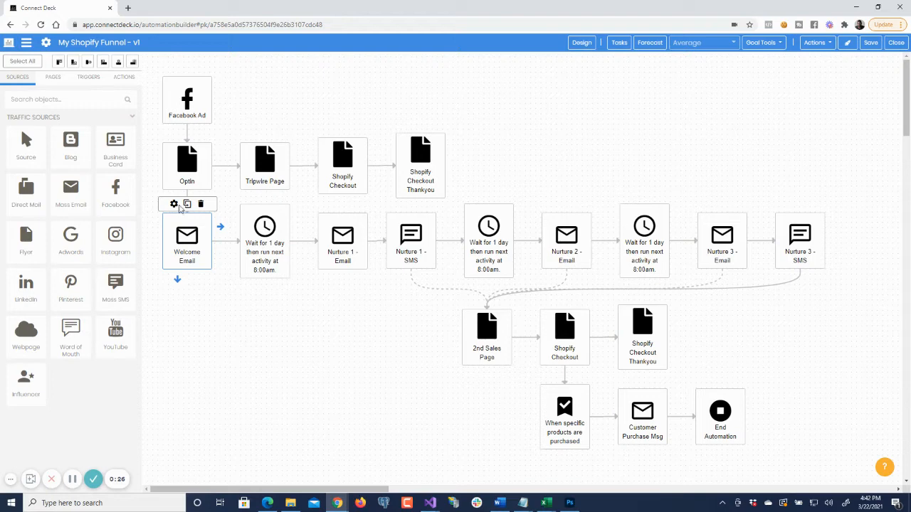
pyautogui.click(178, 205)
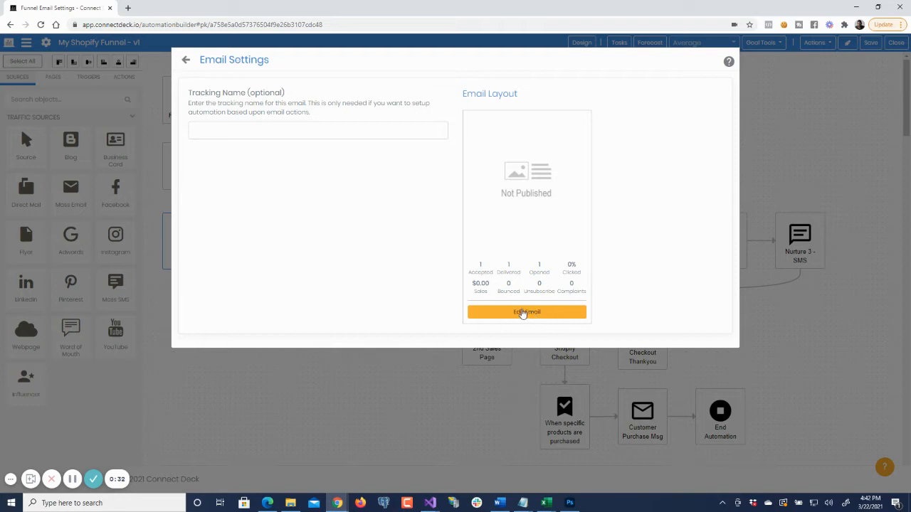
pyautogui.click(523, 313)
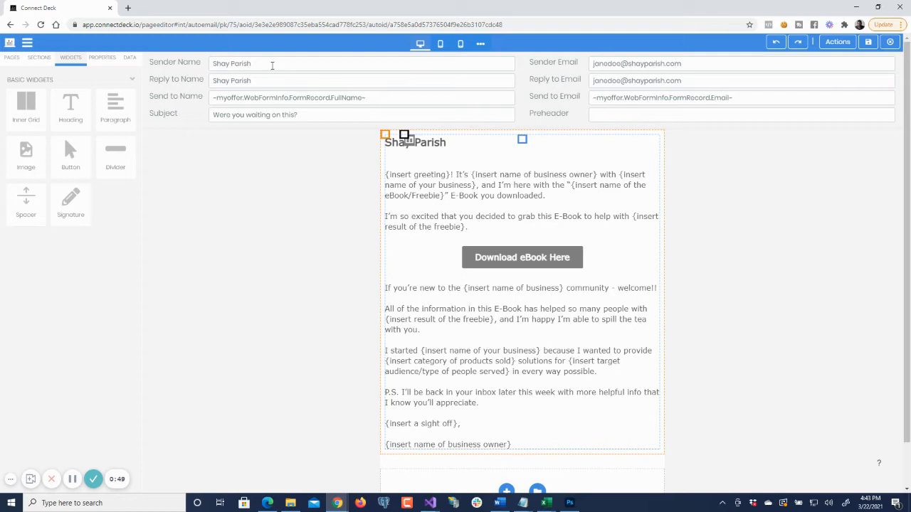
# - Clear the sender, reply-to and send-to name and email fields in the email header, keeping the subject
pyautogui.tripleClick(274, 62)
pyautogui.press('BackSpace')
pyautogui.press('Tab')
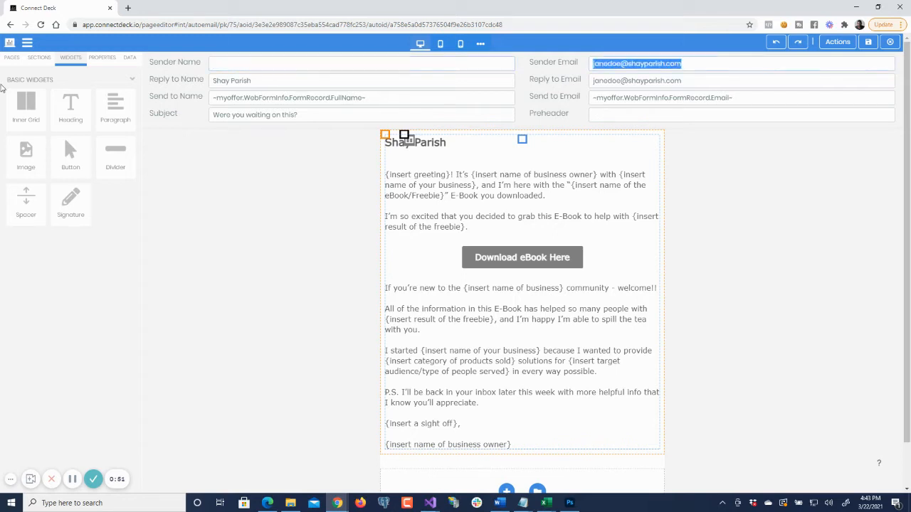
pyautogui.press('BackSpace')
pyautogui.press('Tab')
pyautogui.press('BackSpace')
pyautogui.press('Tab')
pyautogui.press('BackSpace')
pyautogui.press('Tab')
pyautogui.press('BackSpace')
pyautogui.press('Tab')
pyautogui.press('BackSpace')
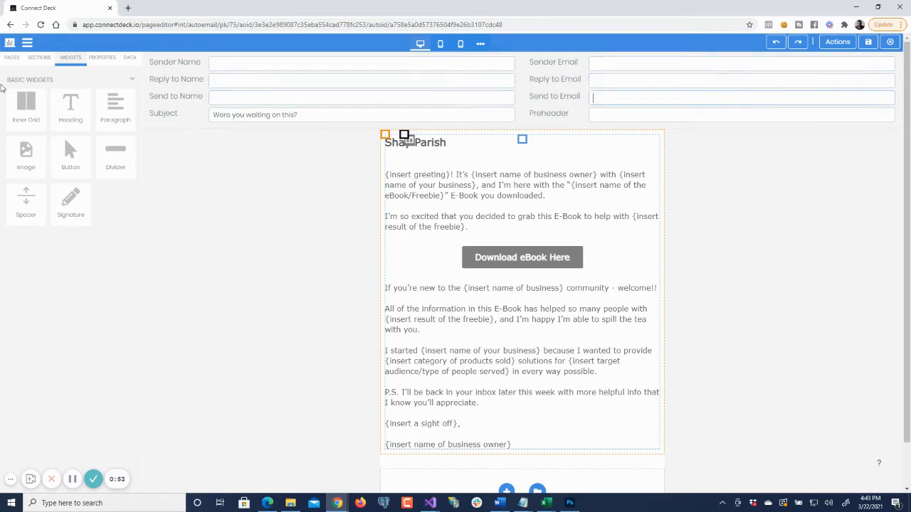
pyautogui.hotkey('shift', 'Tab')
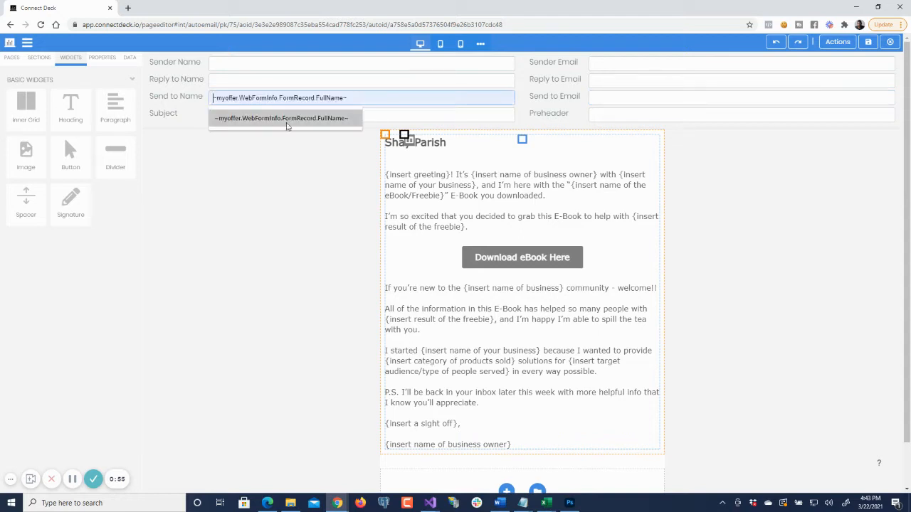
pyautogui.click(102, 293)
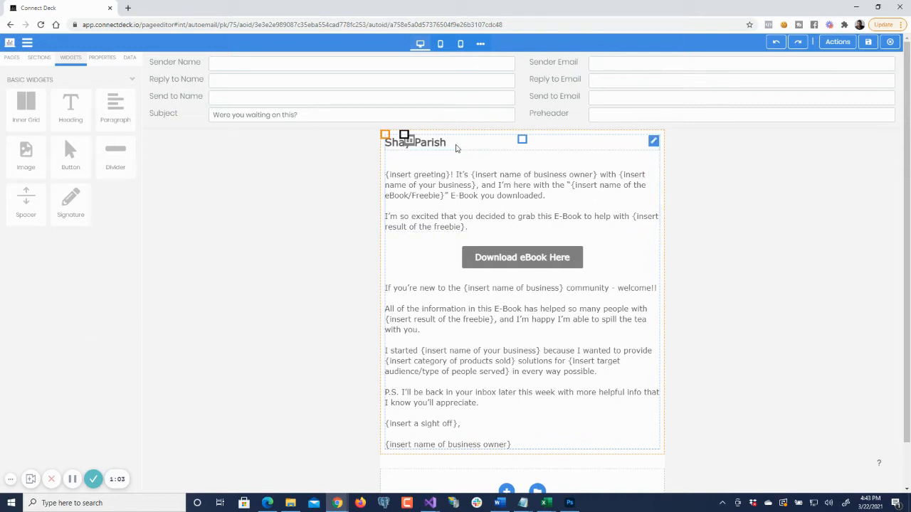
# - Try out inline text editing by adding sample text after "E-Book you downloaded." and deleting it again
pyautogui.click(456, 148)
pyautogui.tripleClick(462, 144)
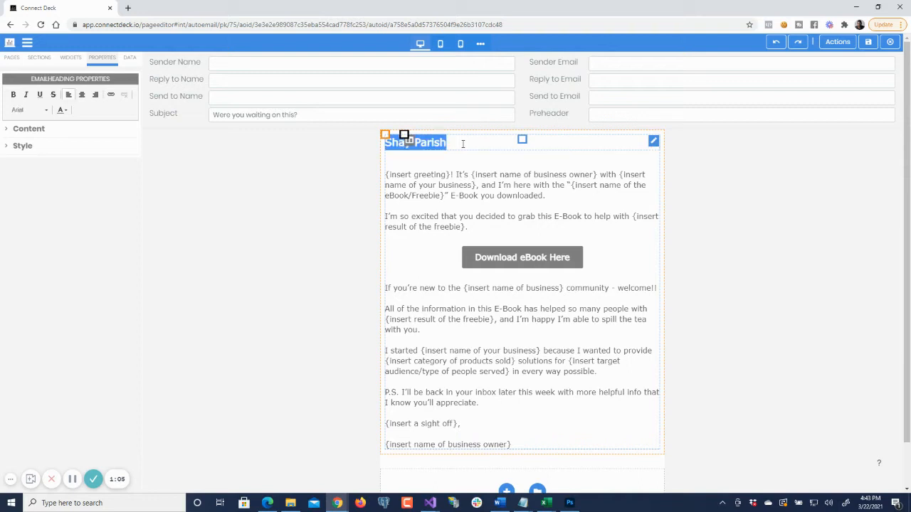
pyautogui.click(484, 195)
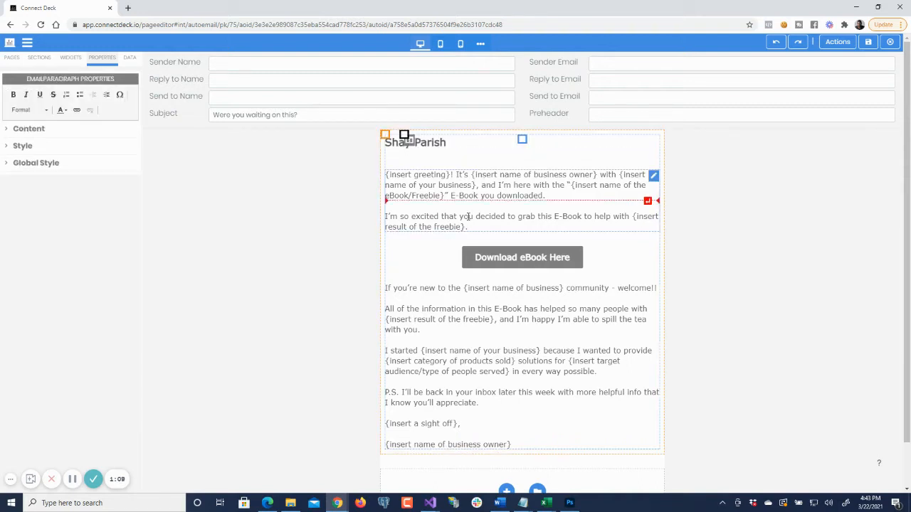
pyautogui.click(596, 198)
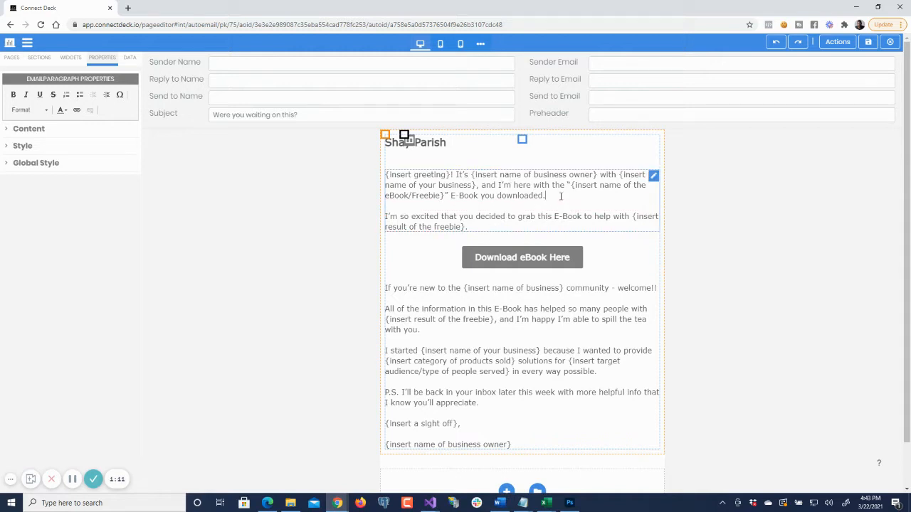
pyautogui.write('asfasfas')
pyautogui.press('BackSpace')
pyautogui.press('BackSpace')
pyautogui.press('BackSpace')
pyautogui.press('BackSpace')
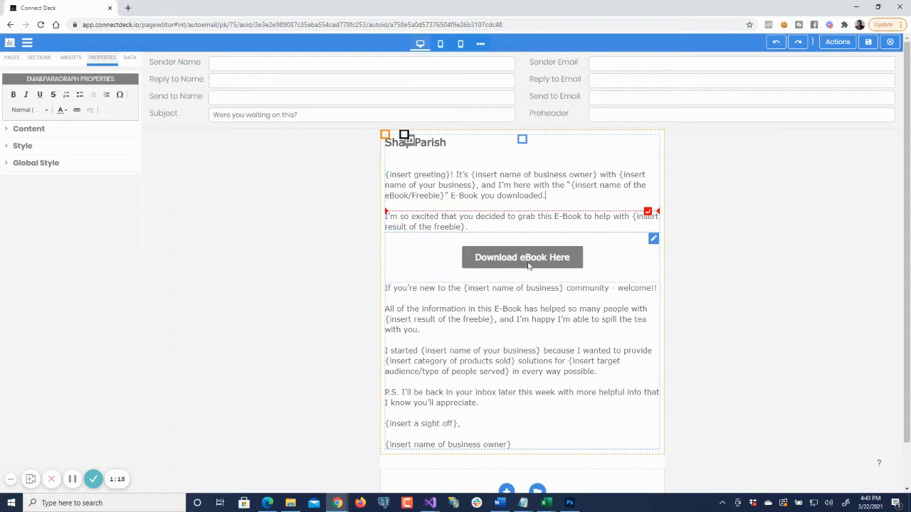
# - Change the download button's text to "This is a test"
pyautogui.click(539, 262)
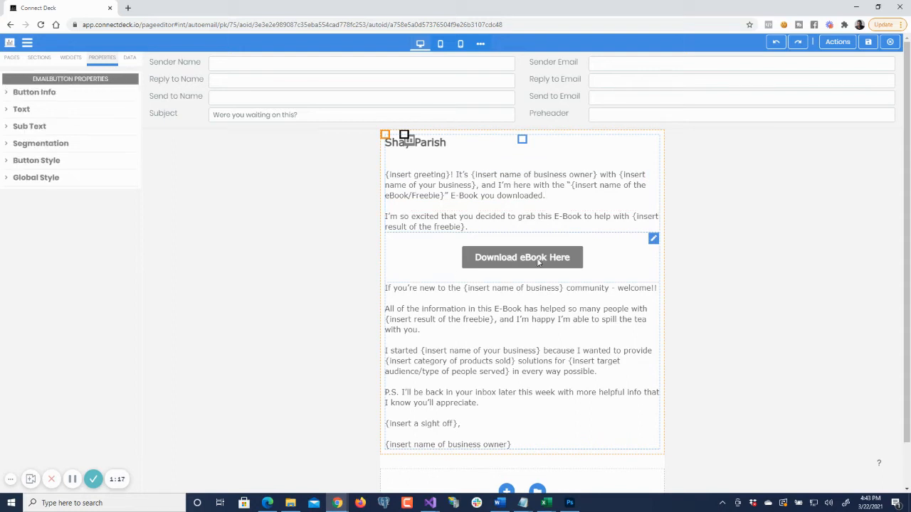
pyautogui.click(61, 114)
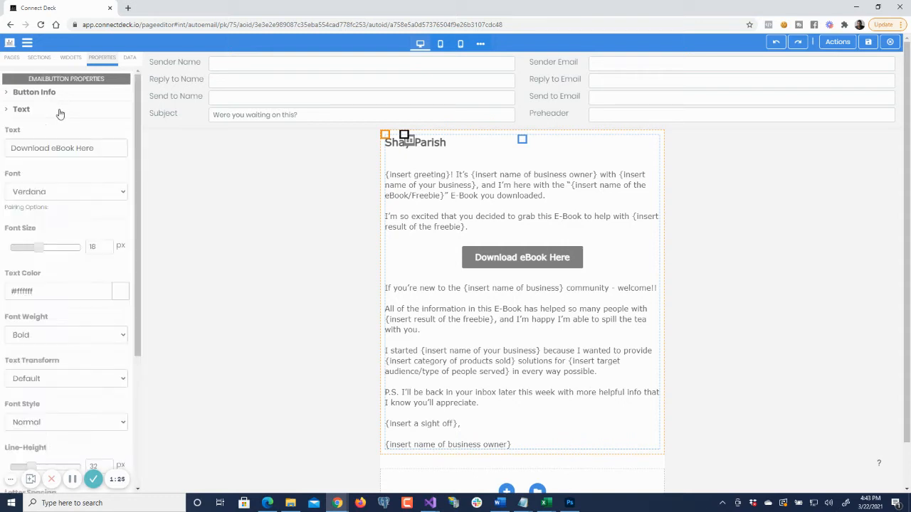
pyautogui.click(100, 148)
pyautogui.hotkey('ctrl', 'a')
pyautogui.hotkey('ctrl', 'c')
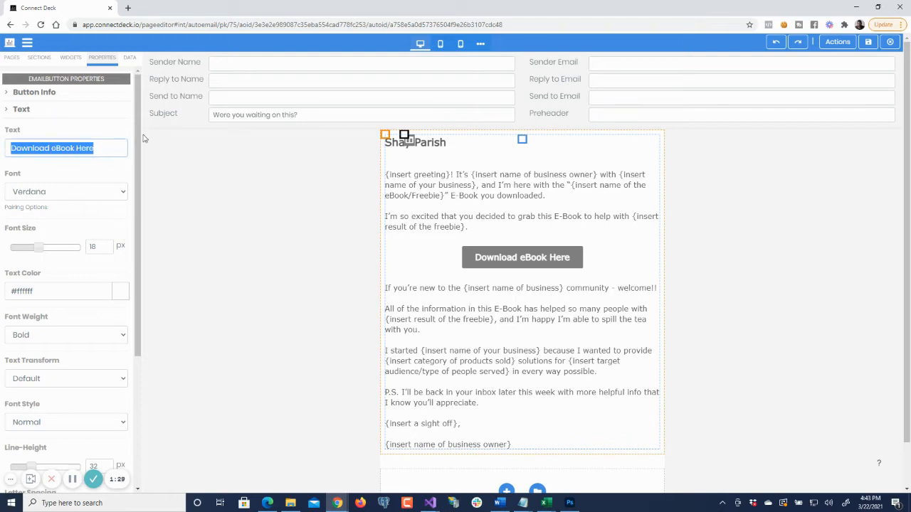
pyautogui.write('This is a test')
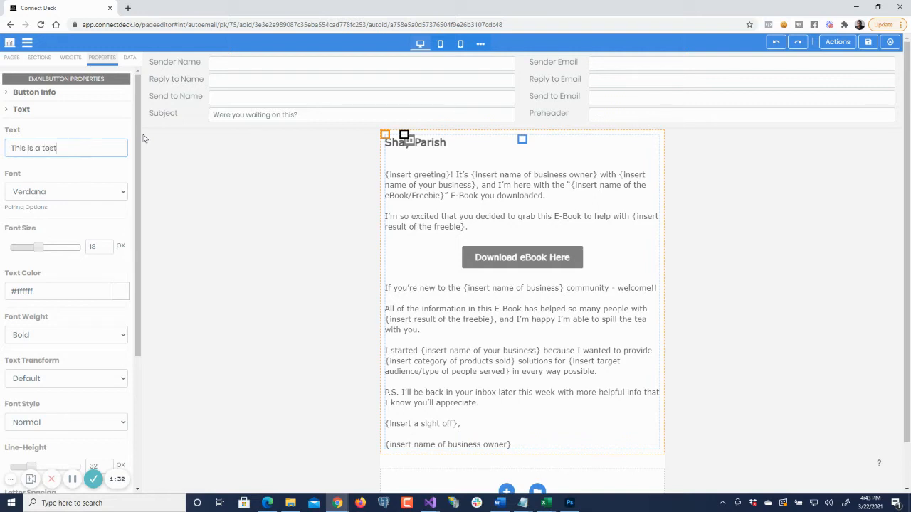
pyautogui.click(82, 135)
# - Restore the button's text to "Download eBook Here"
pyautogui.click(86, 155)
pyautogui.hotkey('ctrl', 'a')
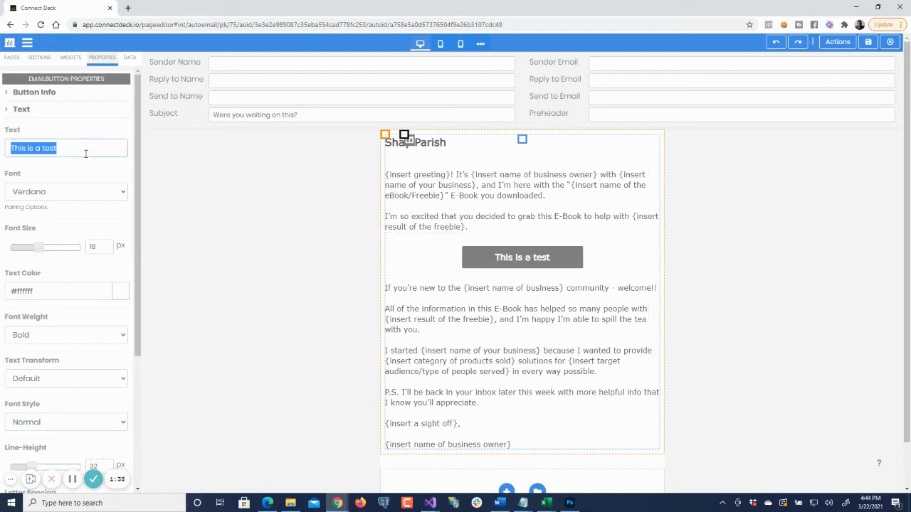
pyautogui.hotkey('ctrl', 'v')
pyautogui.click(80, 138)
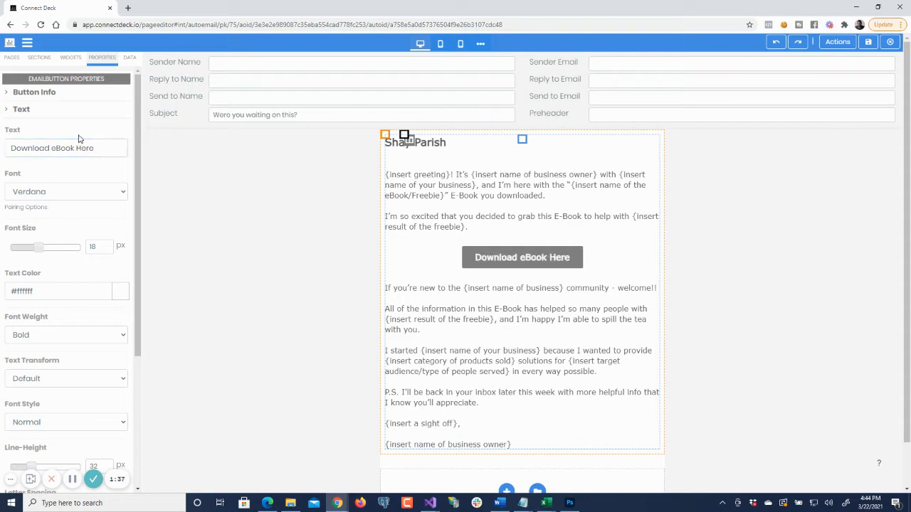
# - Set the download button's background color to red, #ef2222, in its button style
pyautogui.scroll(-3, 76, 207)
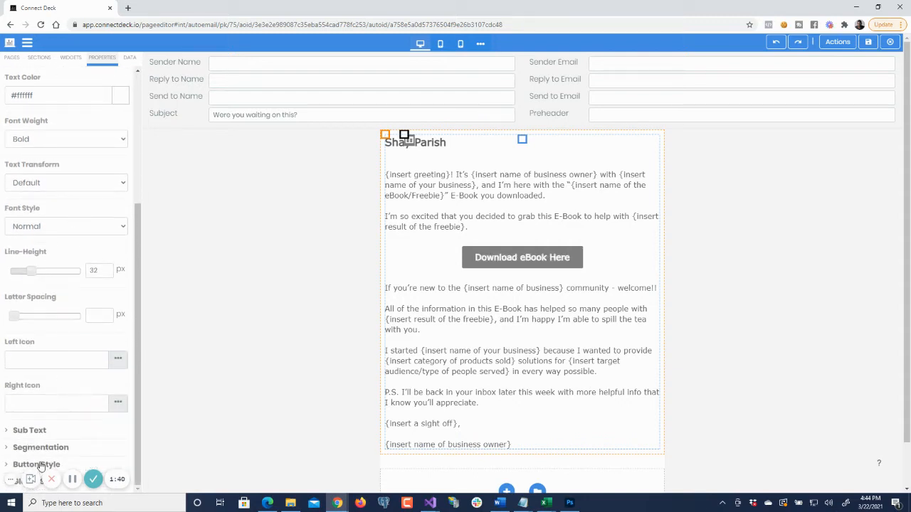
pyautogui.click(41, 464)
pyautogui.scroll(-3, 79, 299)
pyautogui.click(70, 188)
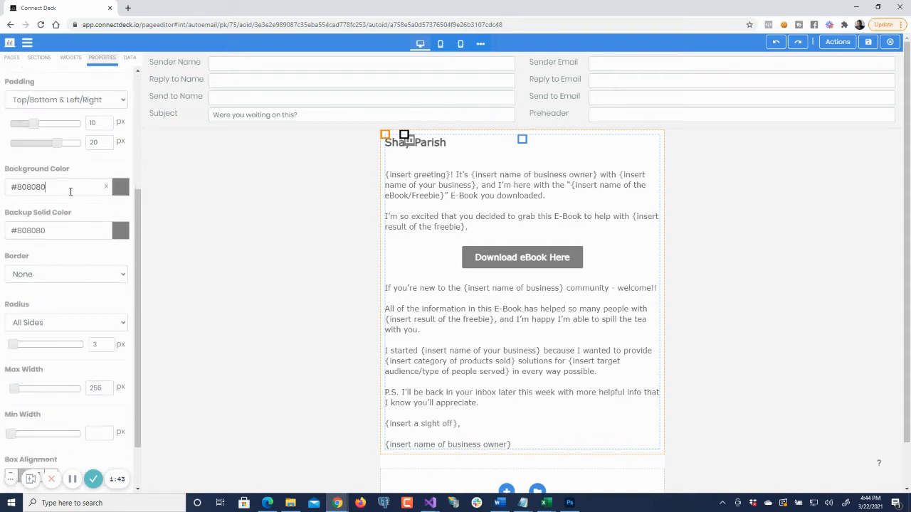
pyautogui.click(80, 225)
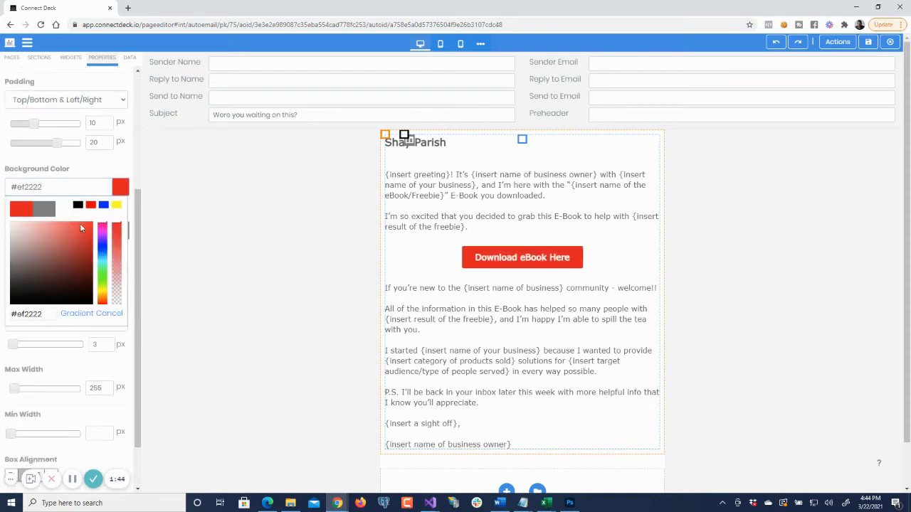
pyautogui.click(84, 174)
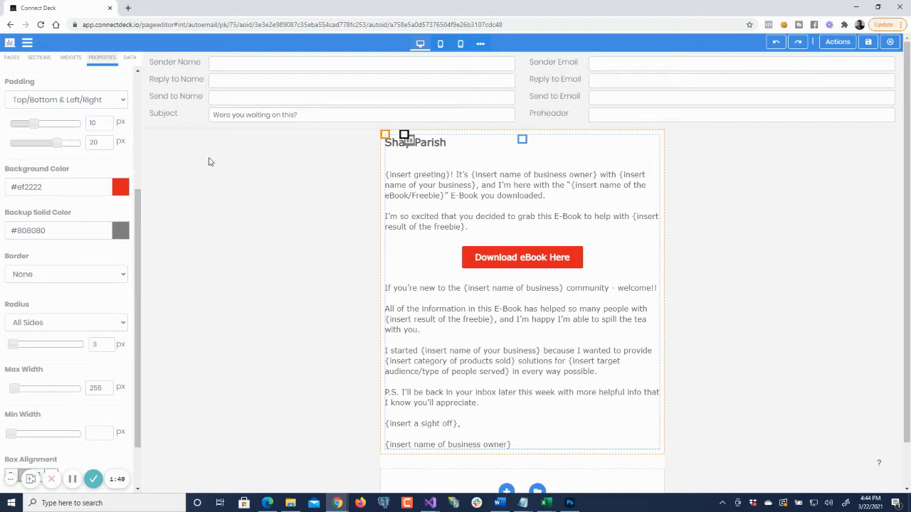
# - Replace the {insert name of your business} placeholder in the "I started" sentence with the business name
pyautogui.click(510, 342)
pyautogui.click(487, 384)
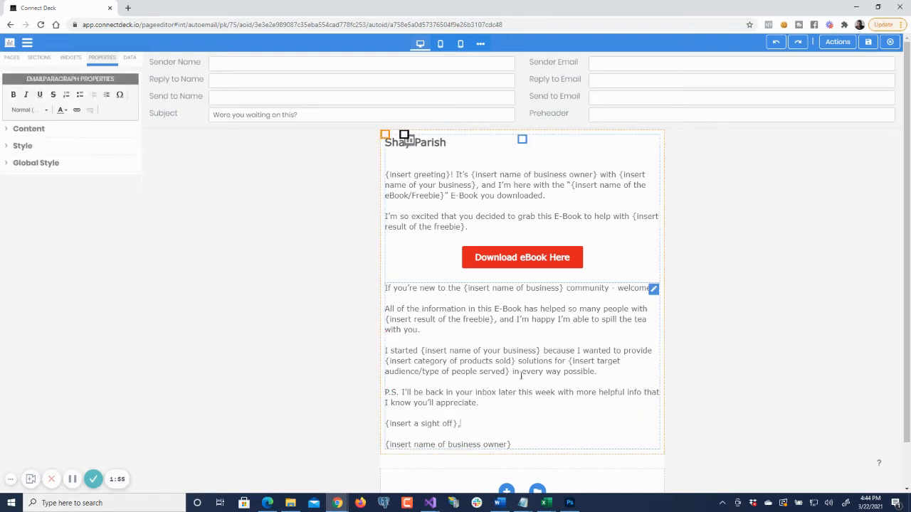
pyautogui.click(605, 371)
pyautogui.hotkey('ctrl', 'shift', 'Left')
pyautogui.hotkey('ctrl', 'shift', 'Left')
pyautogui.hotkey('ctrl', 'shift', 'Left')
pyautogui.hotkey('ctrl', 'shift', 'Left')
pyautogui.hotkey('ctrl', 'shift', 'Left')
pyautogui.hotkey('ctrl', 'shift', 'Left')
pyautogui.hotkey('ctrl', 'shift', 'Left')
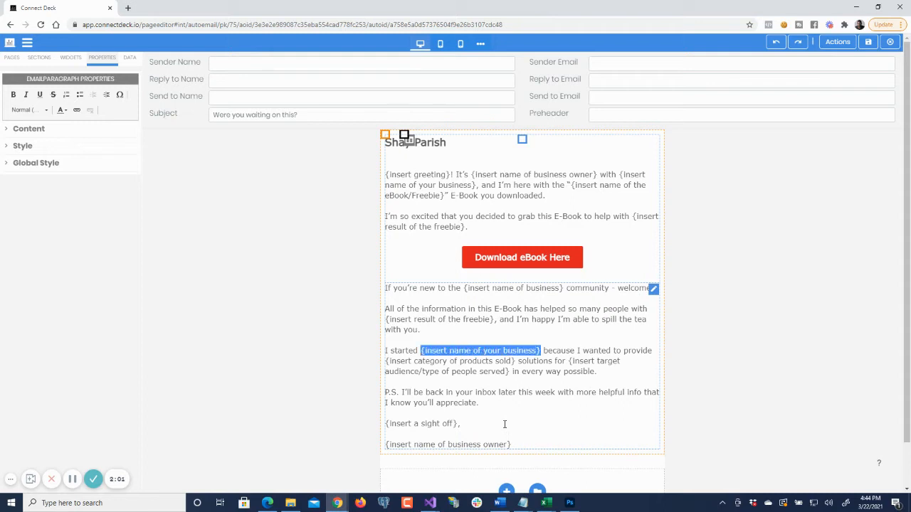
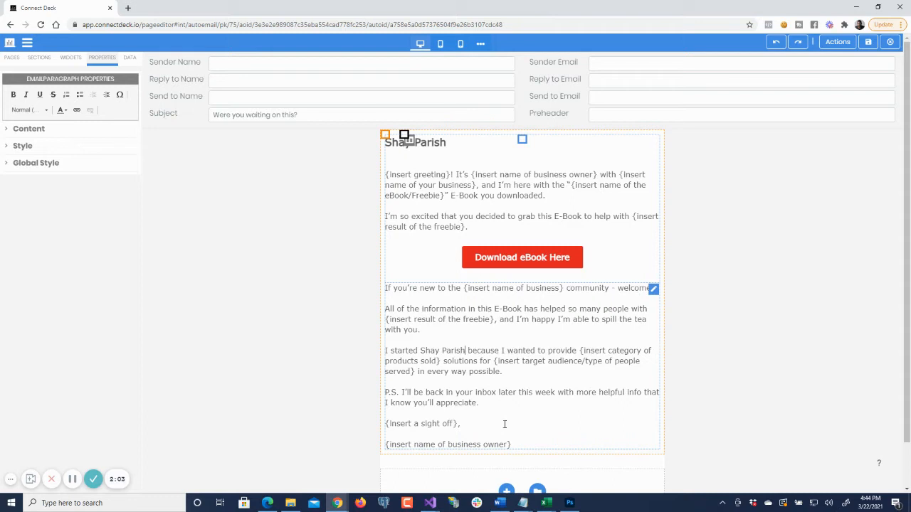
# - Replace the {insert name of business owner} placeholder on the email's closing line with the owner's full name
pyautogui.press('Down')
pyautogui.hotkey('shift', 'End')
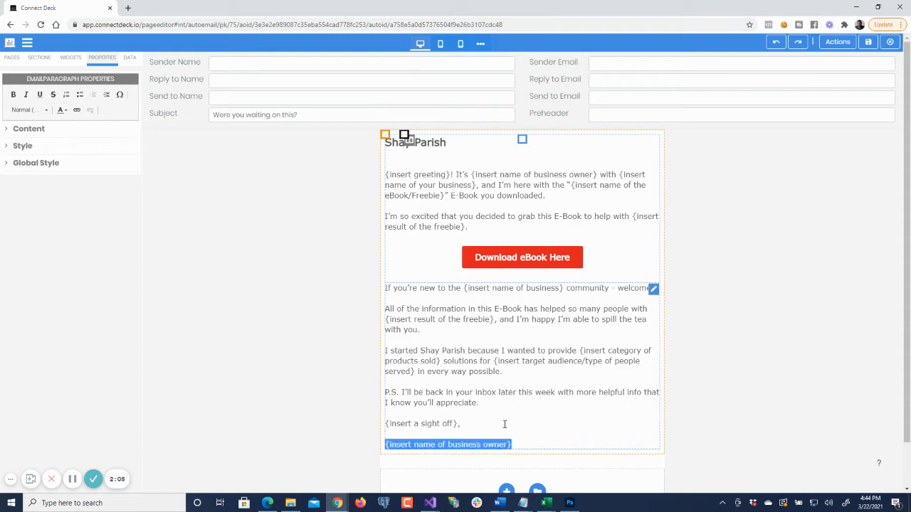
pyautogui.write('Ja')
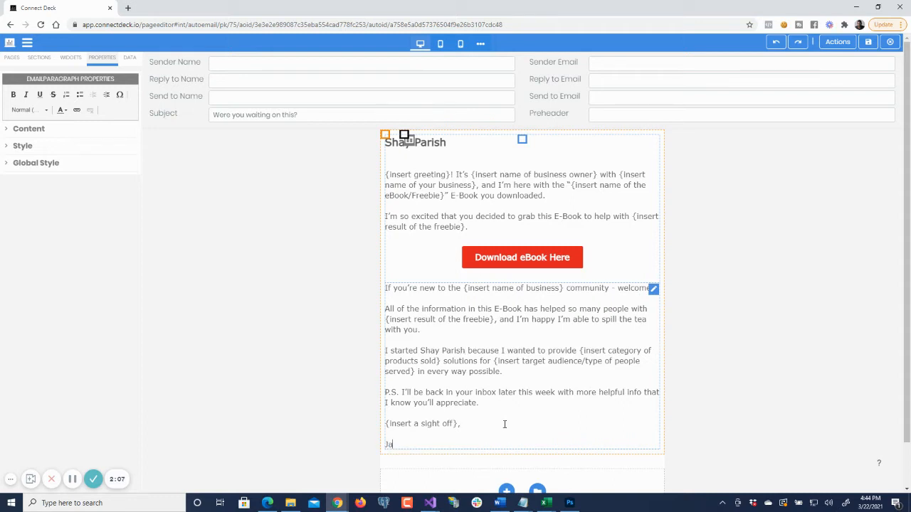
pyautogui.write('ne Doe')
# - Replace the {insert a sight off} placeholder above the signature, first trying "Thank you" and settling on "Talk soon"
pyautogui.hotkey('shift', 'End')
pyautogui.hotkey('shift', 'Left')
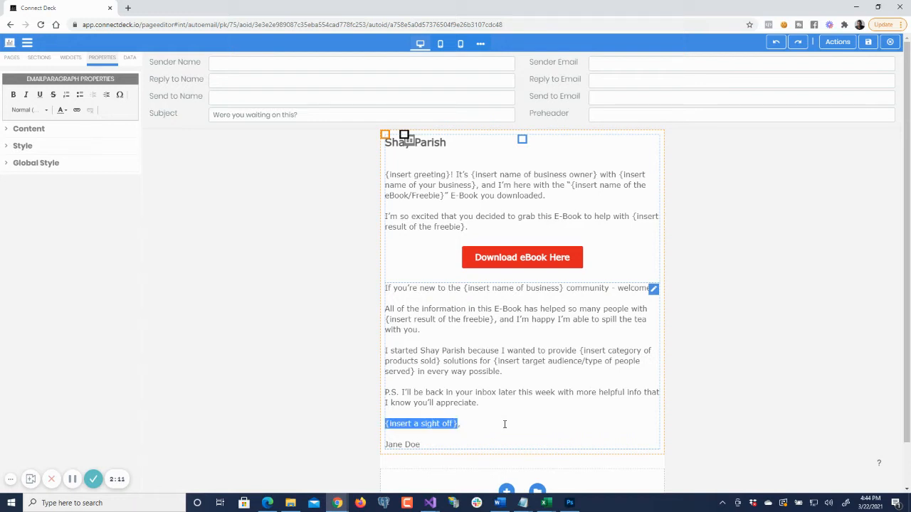
pyautogui.write('Thank you,')
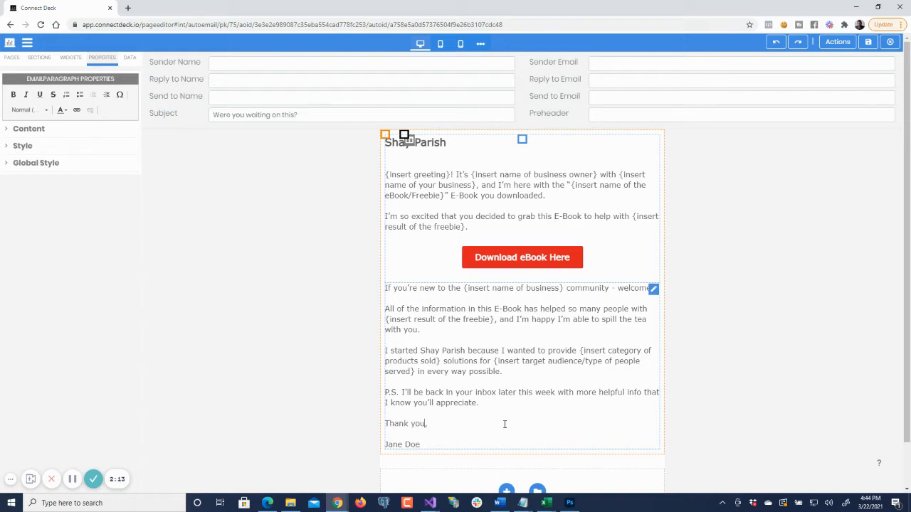
pyautogui.hotkey('shift', 'Home')
pyautogui.write('Talk soon')
# - Replace the {insert category of products sold} placeholder in the "I started" sentence with "lashes"
pyautogui.click(581, 350)
pyautogui.hotkey('ctrl', 'shift', 'Right')
pyautogui.hotkey('ctrl', 'shift', 'Right')
pyautogui.hotkey('ctrl', 'shift', 'Right')
pyautogui.hotkey('ctrl', 'shift', 'Right')
pyautogui.hotkey('ctrl', 'shift', 'Right')
pyautogui.hotkey('ctrl', 'shift', 'Right')
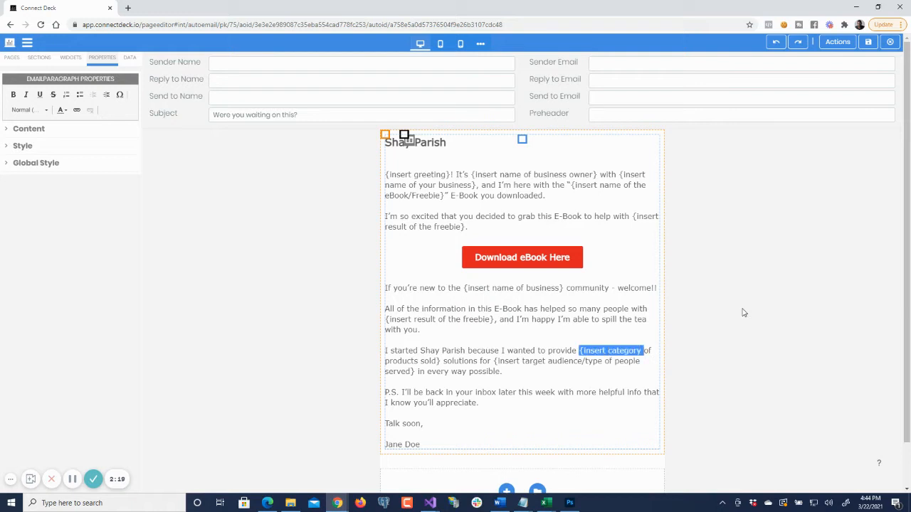
pyautogui.write('lashes solutio')
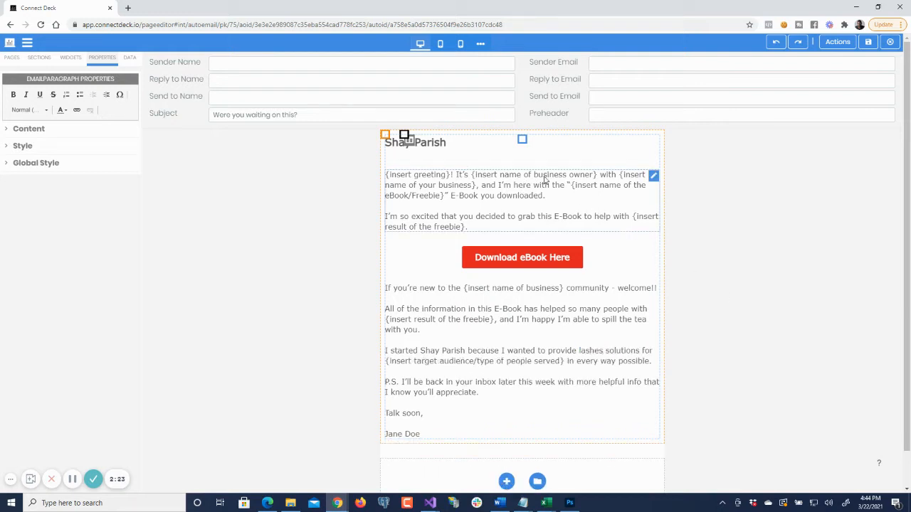
# - Replace the {insert greeting} placeholder at the start of the email body with "Hey"
pyautogui.click(451, 175)
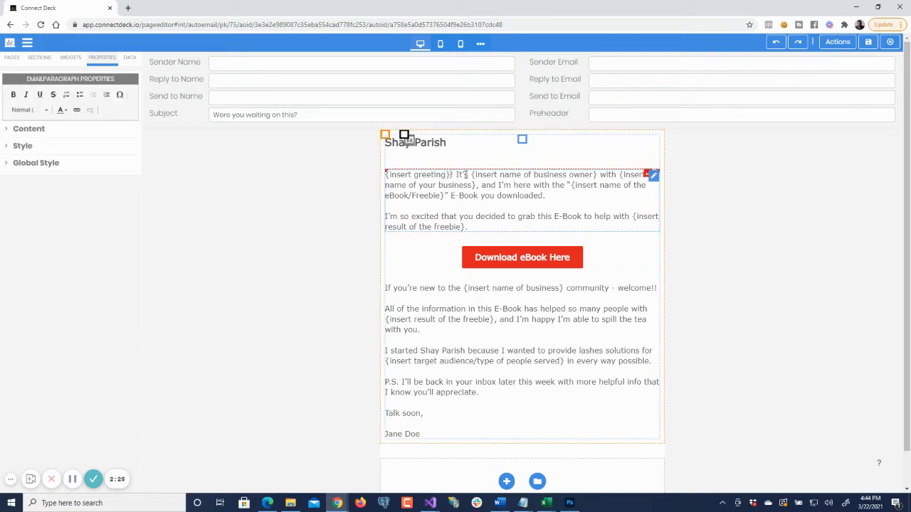
pyautogui.hotkey('ctrl', 'shift', 'Left')
pyautogui.hotkey('ctrl', 'shift', 'Left')
pyautogui.hotkey('ctrl', 'shift', 'Left')
pyautogui.write('Hey')
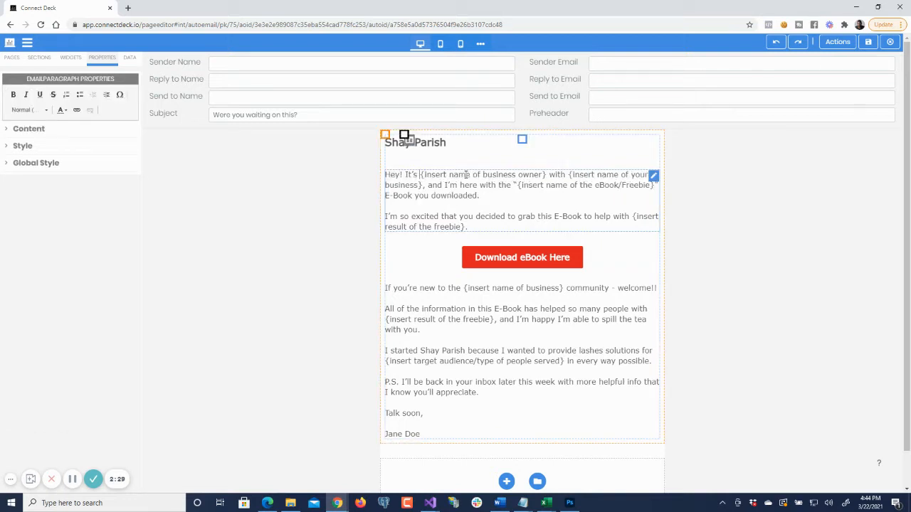
# - Replace the {insert name of business owner} placeholder after "Hey! It's" in the opening line with the owner's full name
pyautogui.hotkey('ctrl', 'shift', 'Right')
pyautogui.hotkey('ctrl', 'shift', 'Right')
pyautogui.hotkey('ctrl', 'shift', 'Right')
pyautogui.hotkey('ctrl', 'shift', 'Right')
pyautogui.hotkey('ctrl', 'shift', 'Right')
pyautogui.hotkey('ctrl', 'shift', 'Right')
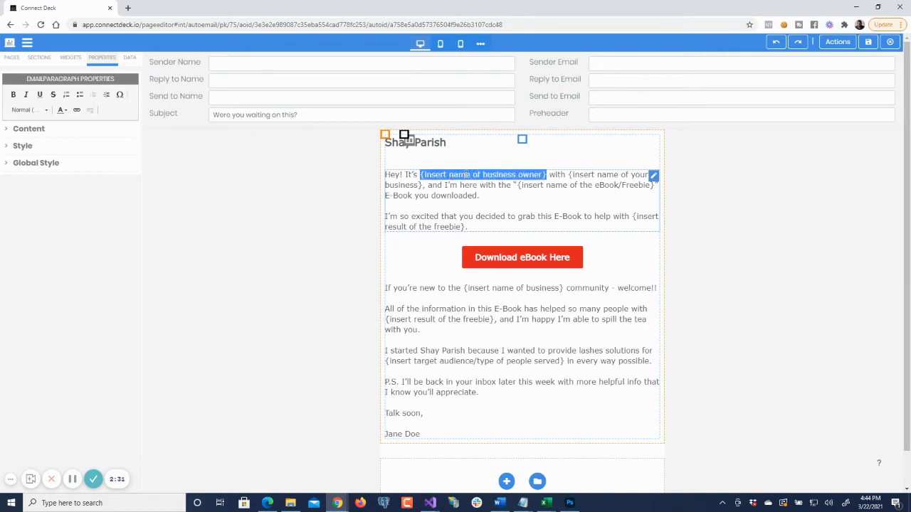
pyautogui.write('Jane Doe')
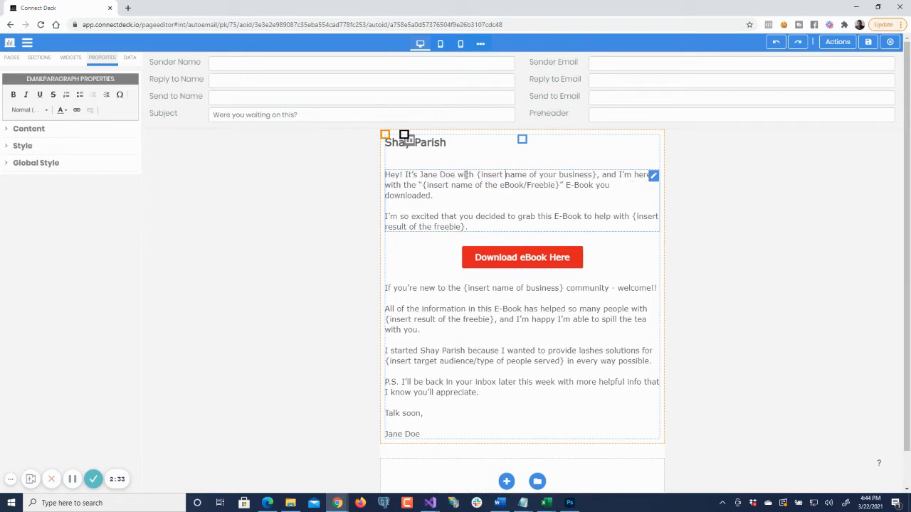
# - Replace the {insert name of your business} placeholder in the opening line with the business name used in the email's heading
pyautogui.hotkey('ctrl', 'shift', 'Right')
pyautogui.hotkey('ctrl', 'shift', 'Right')
pyautogui.hotkey('ctrl', 'shift', 'Right')
pyautogui.hotkey('ctrl', 'shift', 'Right')
pyautogui.hotkey('ctrl', 'shift', 'Right')
pyautogui.hotkey('ctrl', 'shift', 'Right')
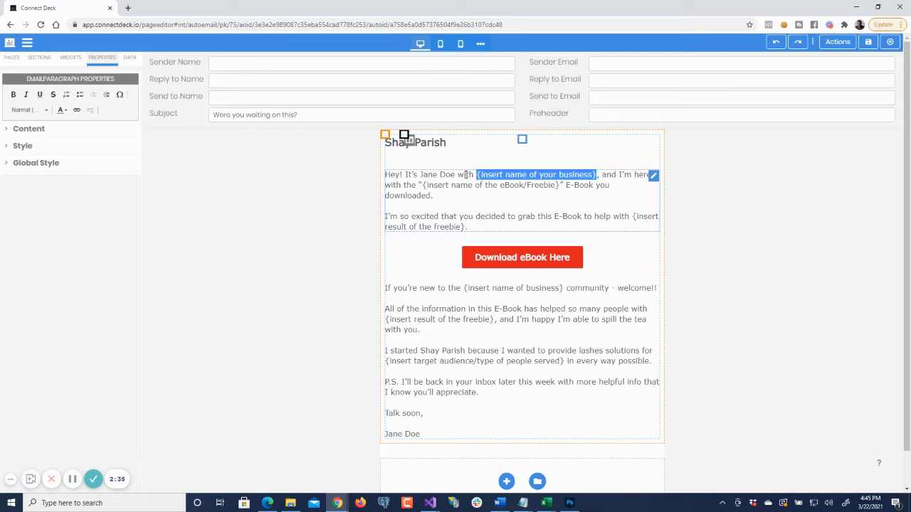
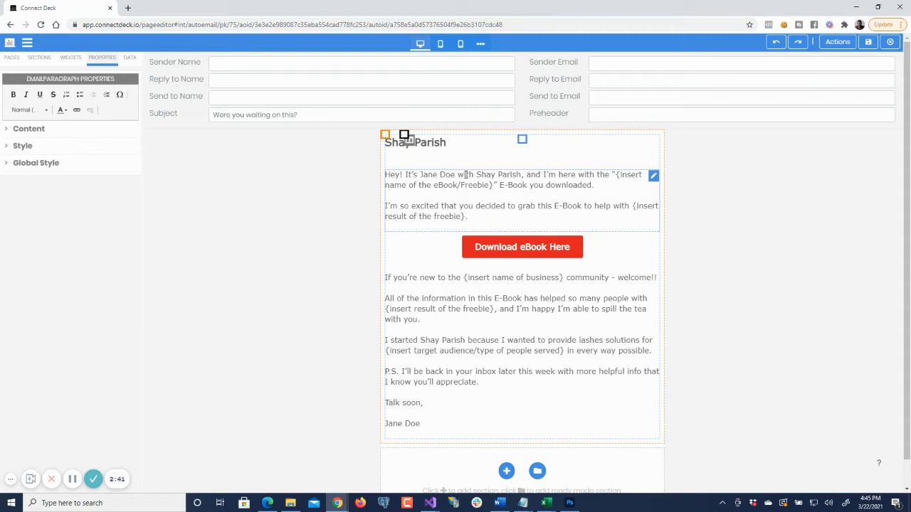
pyautogui.hotkey('ctrl', 'shift', 'Left')
pyautogui.hotkey('ctrl', 'shift', 'Left')
pyautogui.hotkey('ctrl', 'shift', 'Left')
pyautogui.hotkey('ctrl', 'shift', 'Left')
pyautogui.hotkey('ctrl', 'shift', 'Left')
pyautogui.hotkey('ctrl', 'shift', 'Left')
pyautogui.hotkey('ctrl', 'shift', 'Left')
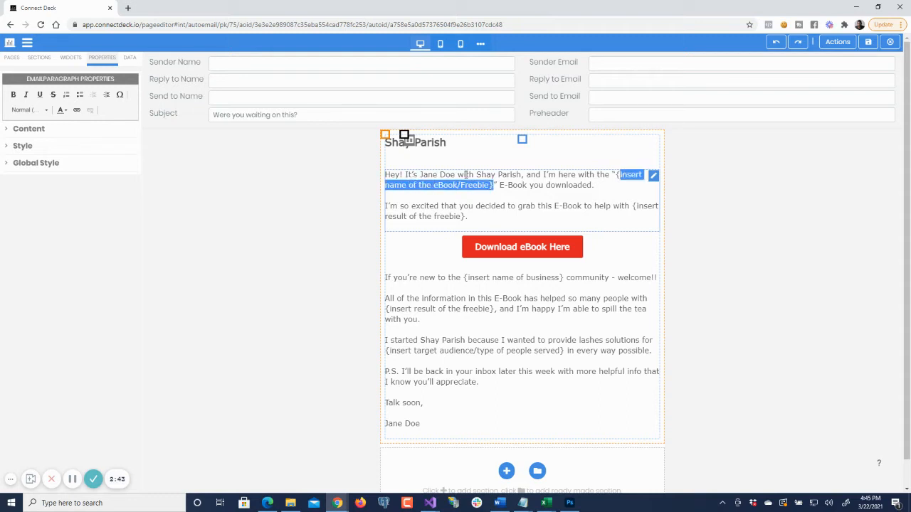
pyautogui.hotkey('shift', 'Right')
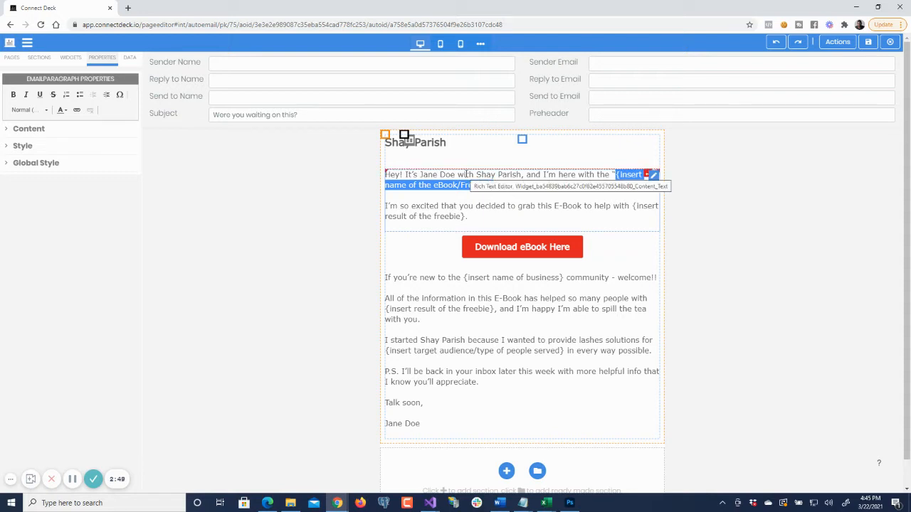
pyautogui.click(521, 140)
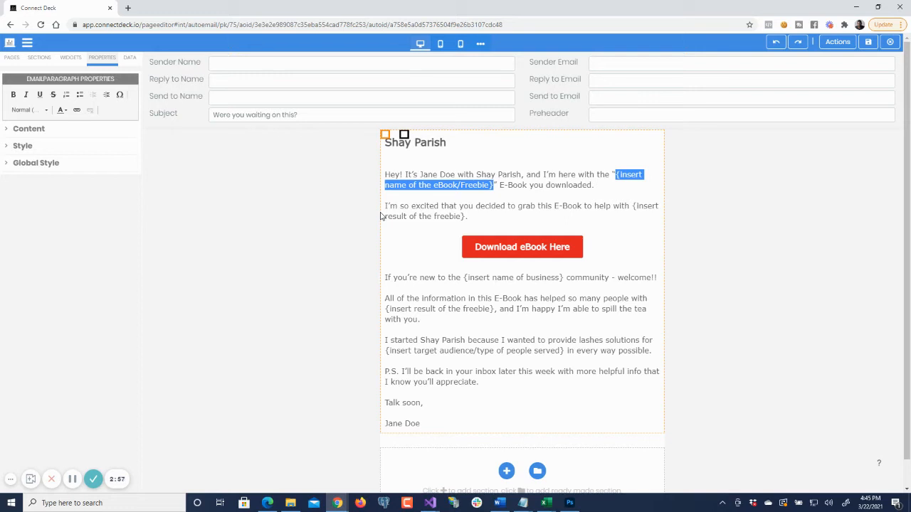
pyautogui.click(459, 381)
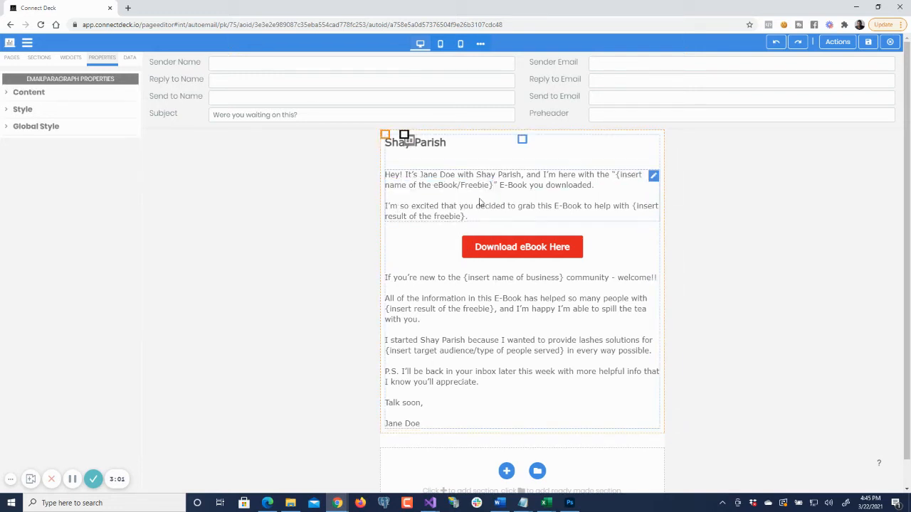
pyautogui.click(404, 135)
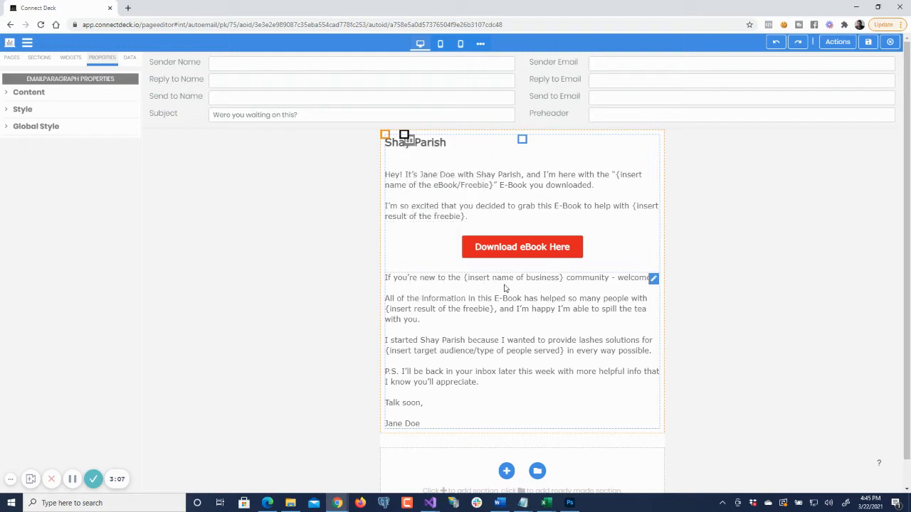
# - Select the Download eBook Here button and look up the ebook folder in File Explorer
pyautogui.click(540, 251)
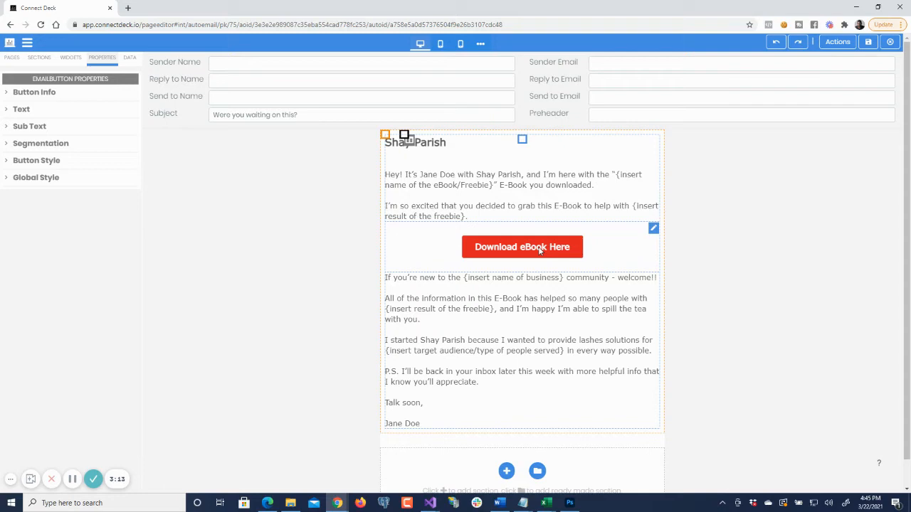
pyautogui.click(293, 503)
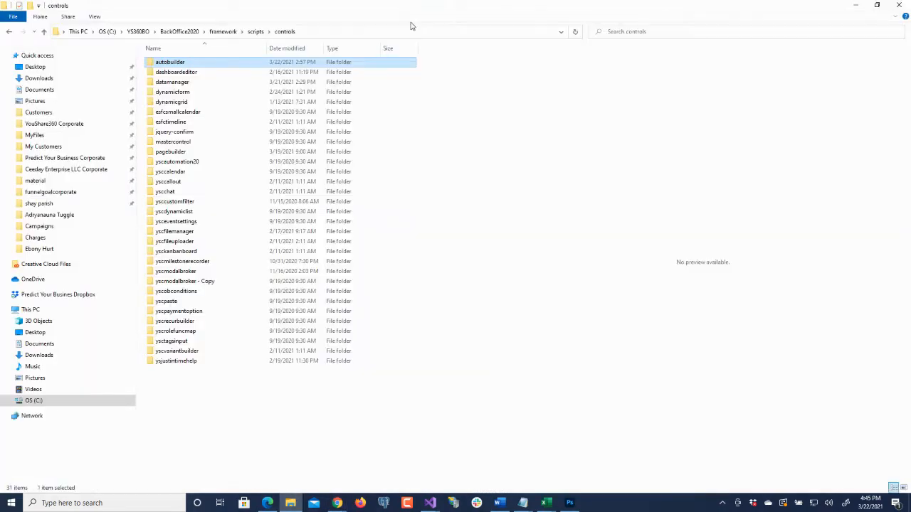
pyautogui.moveTo(416, 14)
pyautogui.mouseDown()
pyautogui.moveTo(407, 21)
pyautogui.moveTo(407, 0)
pyautogui.mouseUp()
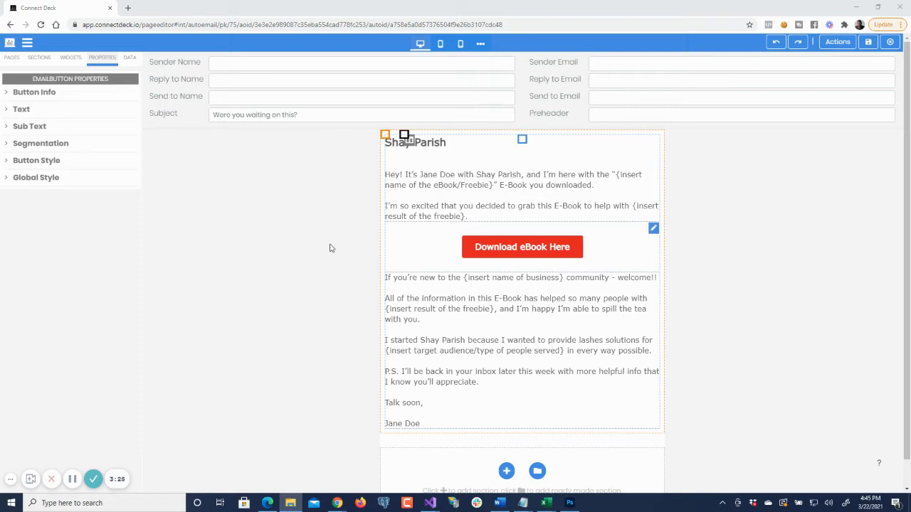
pyautogui.click(110, 328)
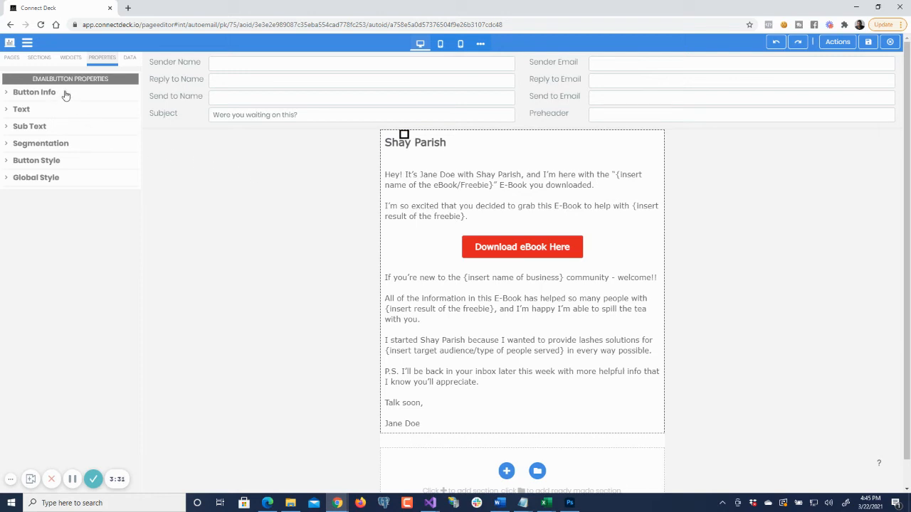
# - Clear the existing Link Url in the download button's Button Info settings
pyautogui.click(63, 94)
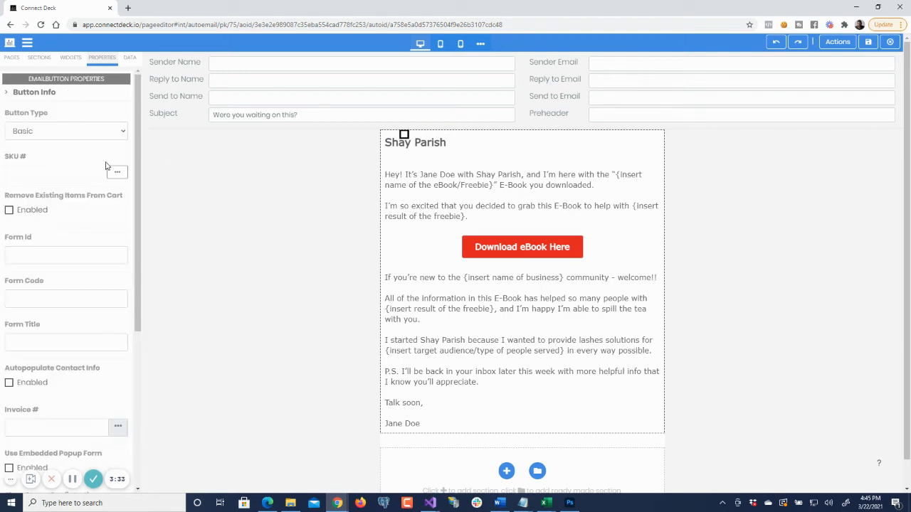
pyautogui.scroll(-4, 93, 170)
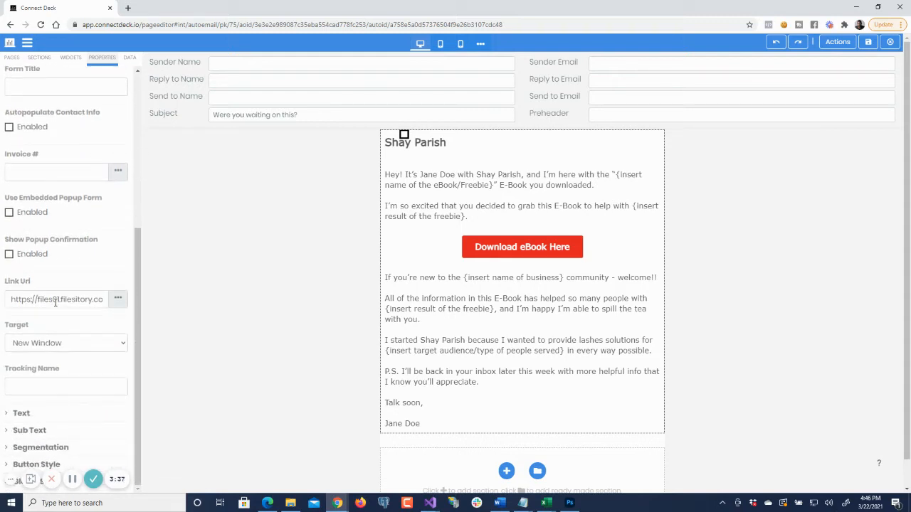
pyautogui.click(61, 298)
pyautogui.hotkey('ctrl', 'a')
pyautogui.press('BackSpace')
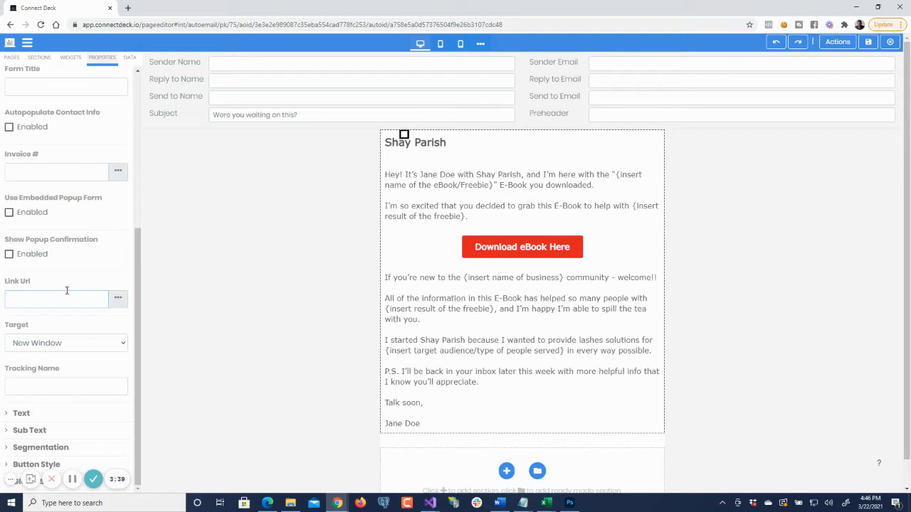
# - Choose File as what the download button links to and continue to the File Manager
pyautogui.click(118, 300)
pyautogui.click(119, 301)
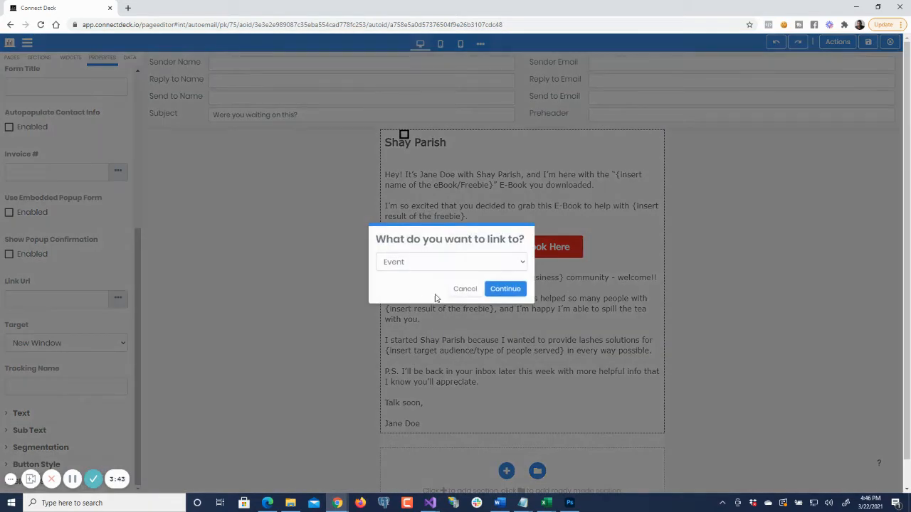
pyautogui.click(481, 264)
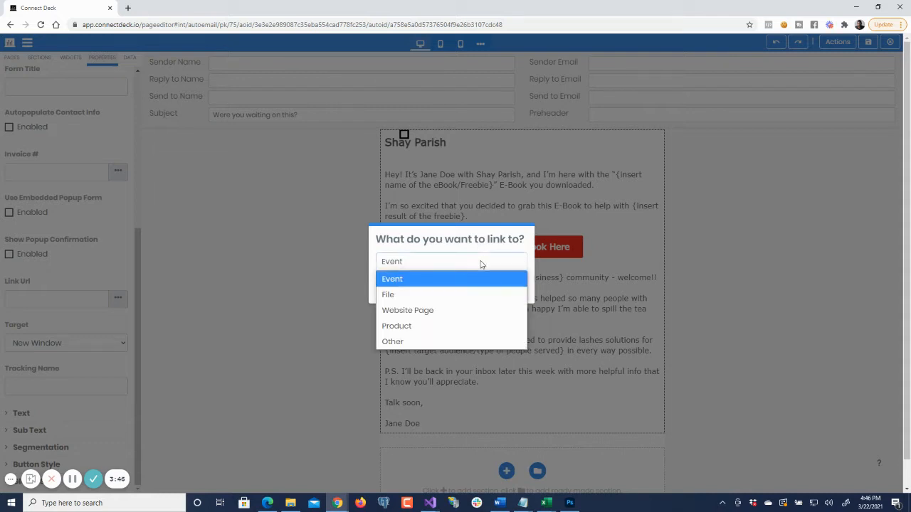
pyautogui.click(429, 295)
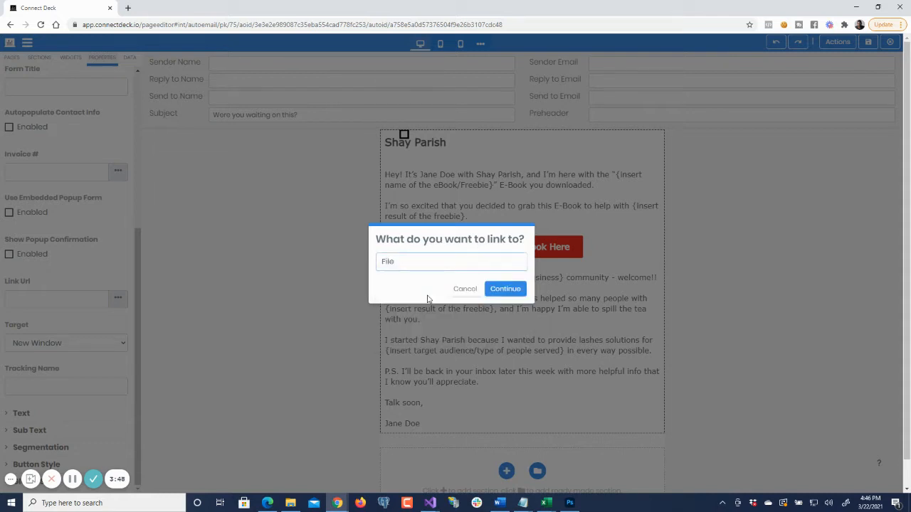
pyautogui.click(509, 292)
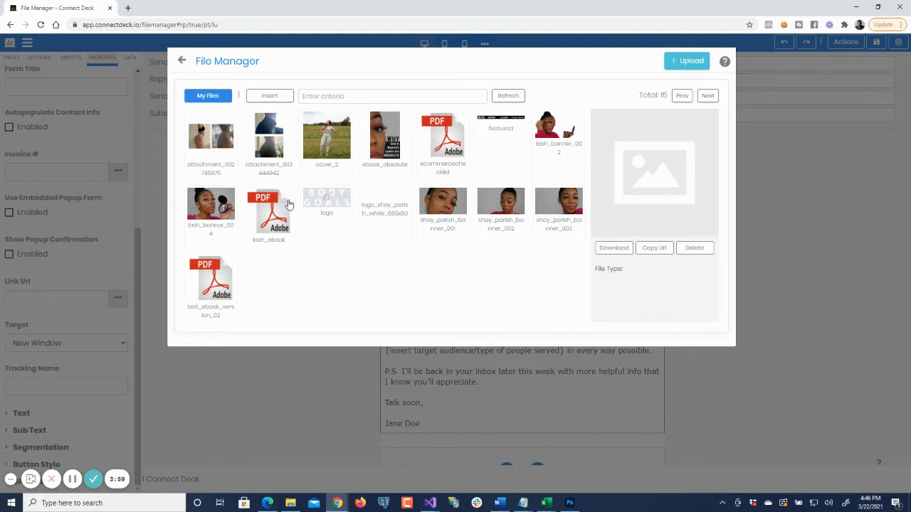
pyautogui.click(684, 65)
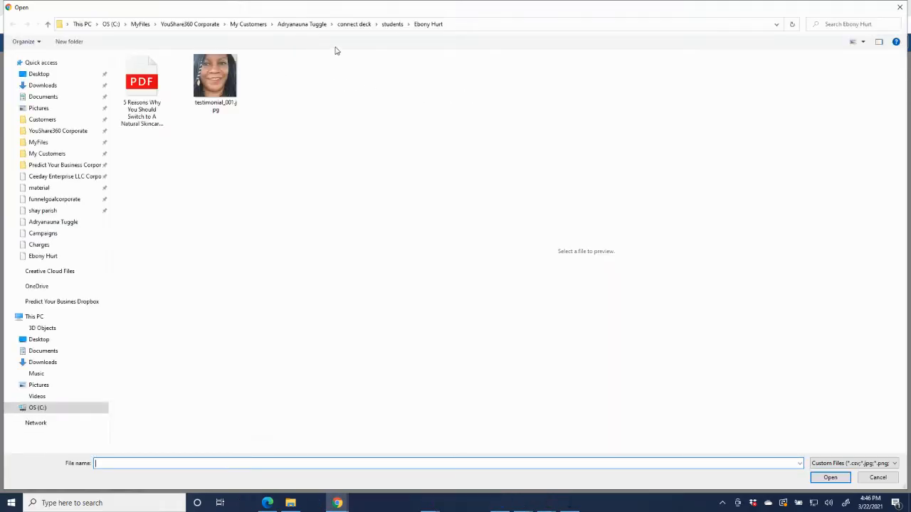
pyautogui.click(469, 26)
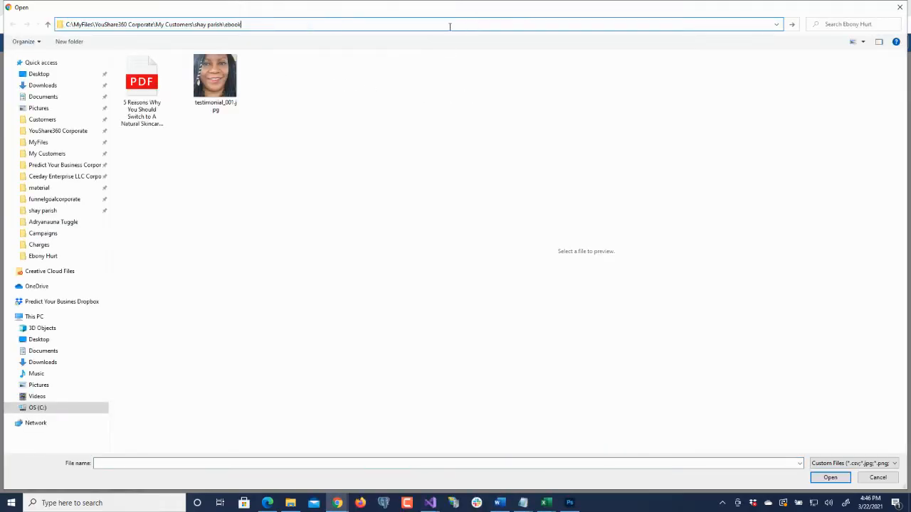
pyautogui.press('Return')
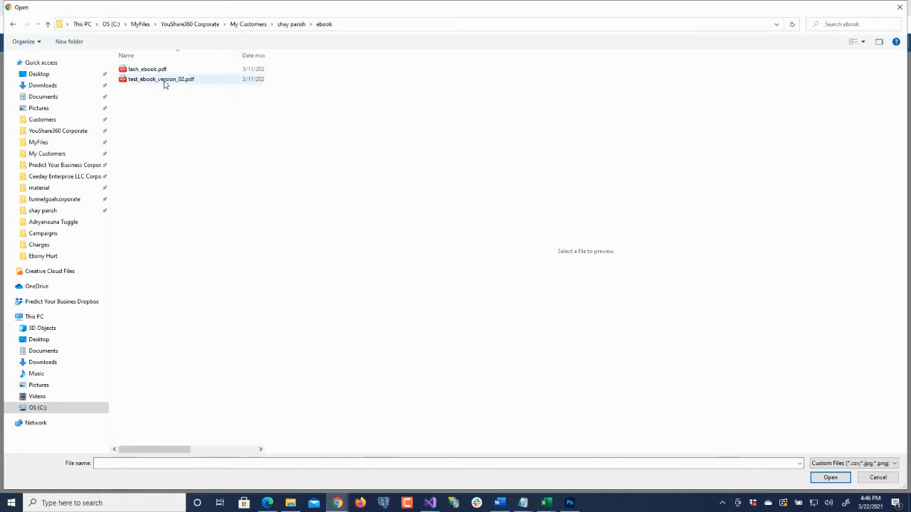
pyautogui.click(160, 79)
pyautogui.click(153, 74)
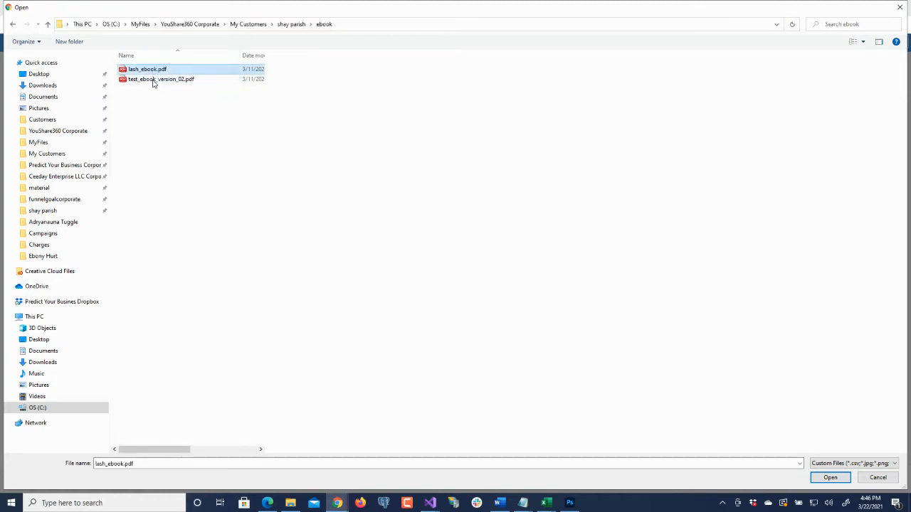
pyautogui.click(155, 80)
pyautogui.click(877, 478)
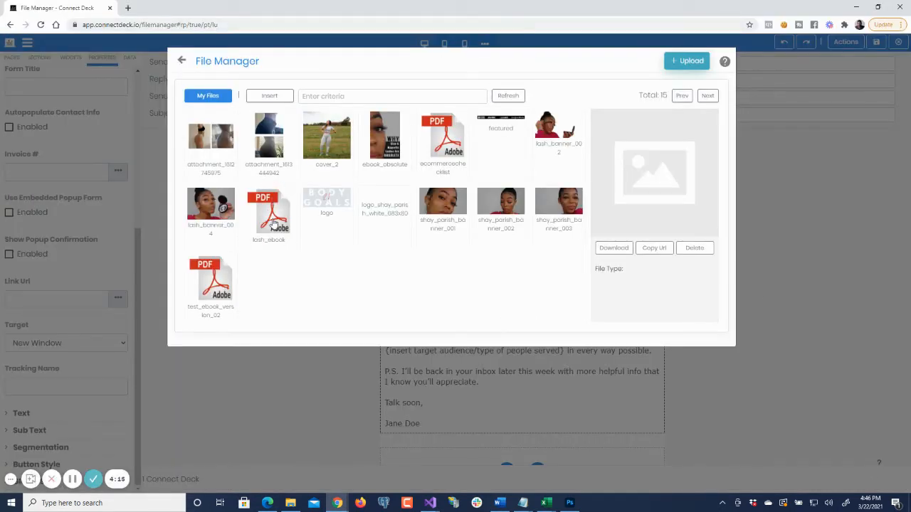
# - Insert the lash_ebook PDF as the download button's link and inspect the address in its Link Url
pyautogui.click(272, 219)
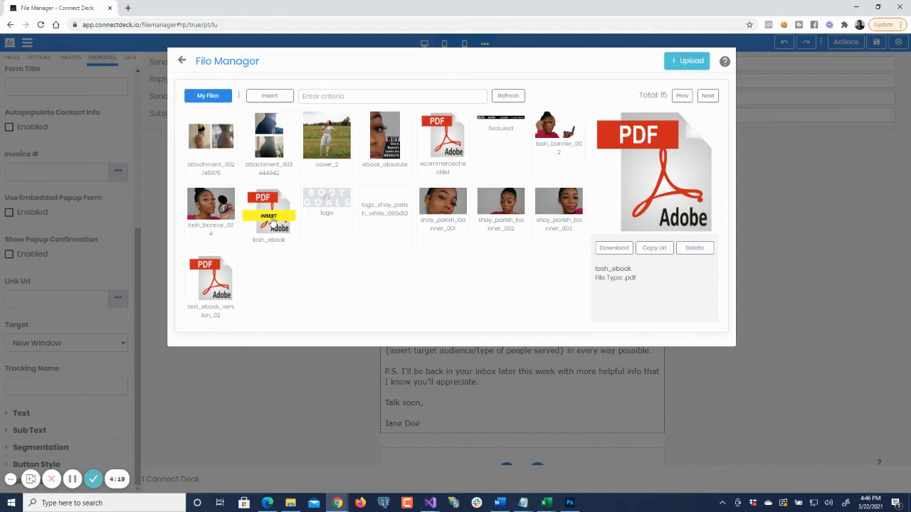
pyautogui.click(272, 217)
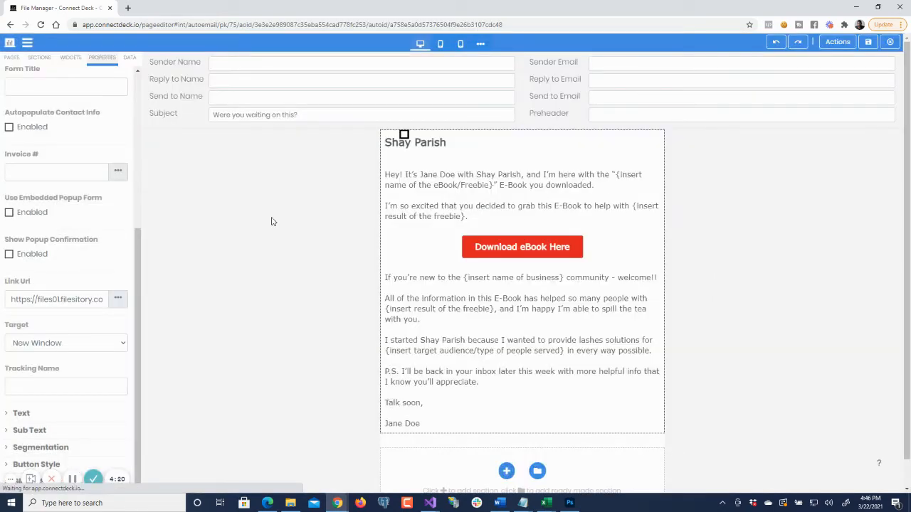
pyautogui.click(12, 300)
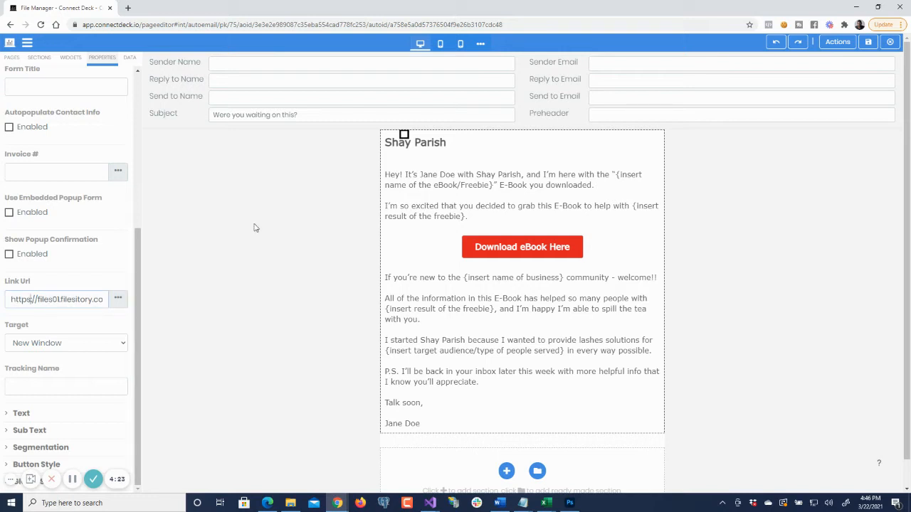
pyautogui.hotkey('shift', 'Right')
pyautogui.hotkey('shift', 'Right')
pyautogui.hotkey('shift', 'Right')
pyautogui.hotkey('shift', 'Right')
pyautogui.hotkey('shift', 'Right')
pyautogui.hotkey('shift', 'Right')
pyautogui.hotkey('shift', 'Right')
pyautogui.hotkey('shift', 'Right')
pyautogui.hotkey('shift', 'Right')
pyautogui.hotkey('shift', 'Right')
pyautogui.hotkey('shift', 'Right')
pyautogui.hotkey('shift', 'Right')
pyautogui.hotkey('shift', 'Right')
pyautogui.hotkey('shift', 'Right')
pyautogui.hotkey('shift', 'Right')
pyautogui.hotkey('shift', 'Right')
pyautogui.hotkey('shift', 'Right')
pyautogui.hotkey('shift', 'Right')
pyautogui.hotkey('shift', 'Right')
pyautogui.hotkey('shift', 'Right')
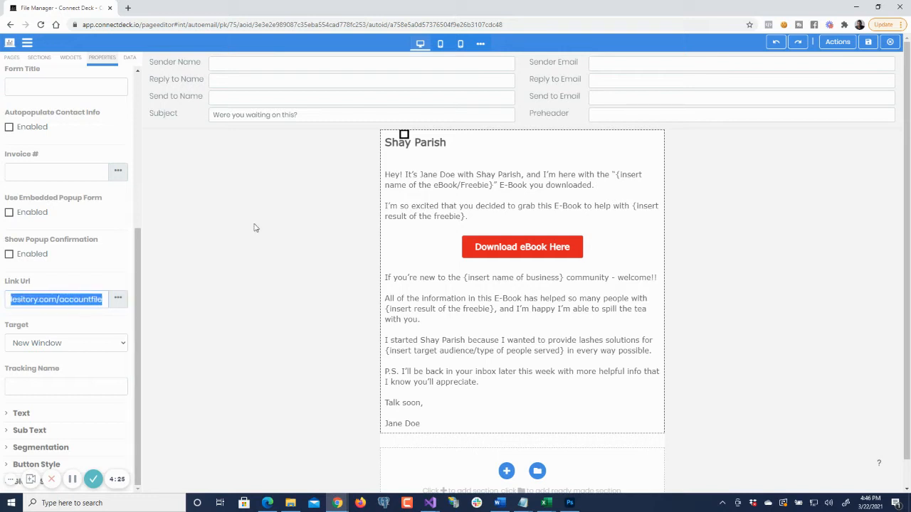
pyautogui.hotkey('shift', 'Right')
pyautogui.hotkey('shift', 'Right')
pyautogui.hotkey('shift', 'Right')
pyautogui.hotkey('shift', 'Right')
pyautogui.hotkey('shift', 'Right')
pyautogui.hotkey('shift', 'Right')
pyautogui.hotkey('shift', 'Right')
pyautogui.hotkey('shift', 'Right')
pyautogui.hotkey('shift', 'Right')
pyautogui.hotkey('shift', 'Right')
pyautogui.hotkey('shift', 'Right')
pyautogui.hotkey('shift', 'Right')
pyautogui.hotkey('shift', 'Right')
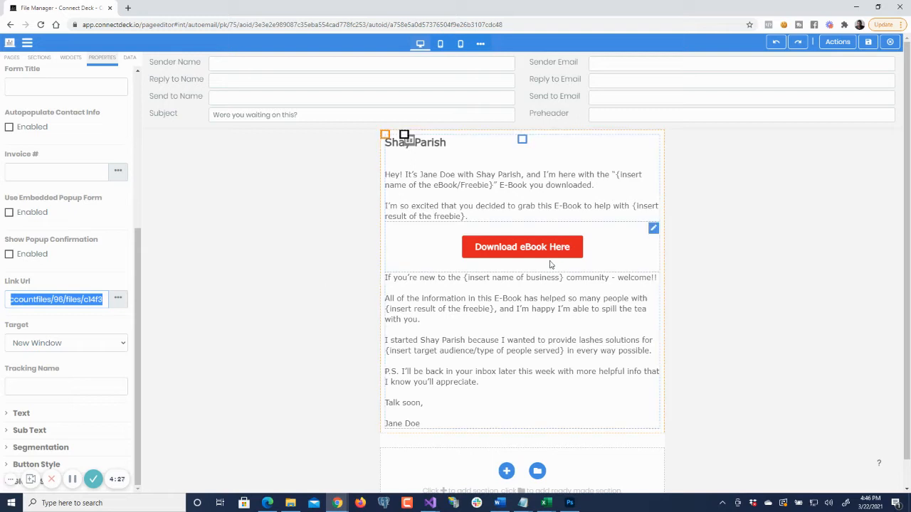
# - Enter the business owner's full name as the email's Sender Name
pyautogui.click(519, 307)
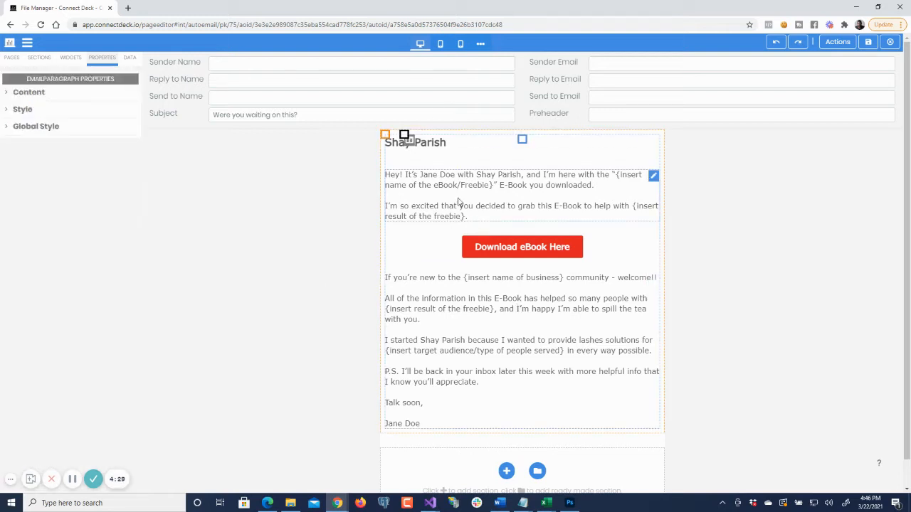
pyautogui.click(384, 135)
pyautogui.click(223, 63)
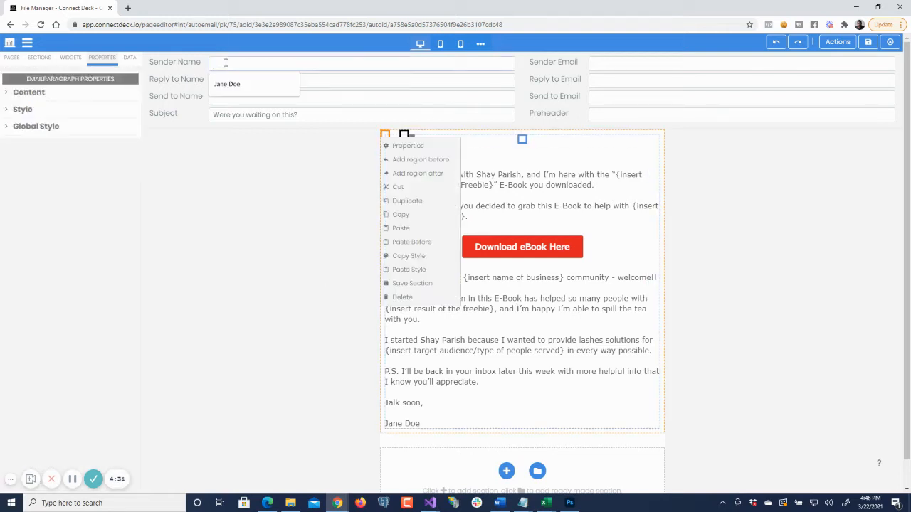
pyautogui.click(193, 109)
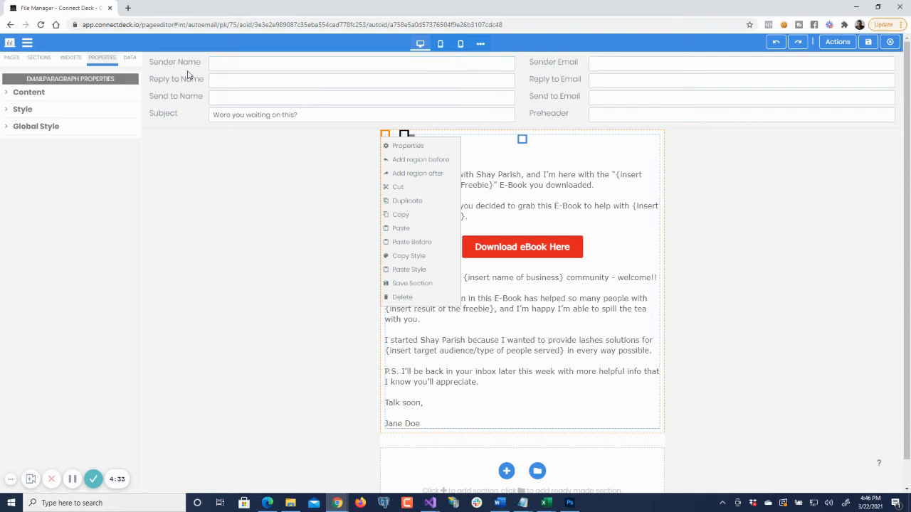
pyautogui.click(226, 63)
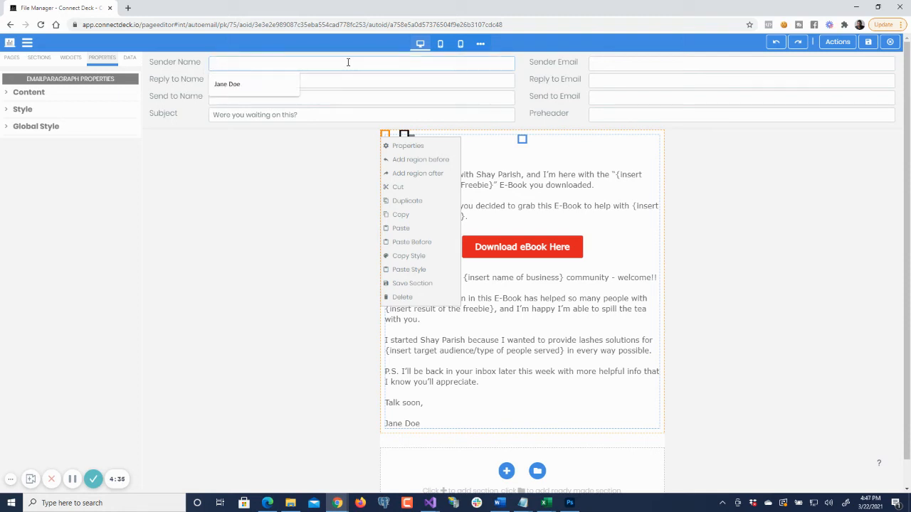
pyautogui.write('Jane Doe')
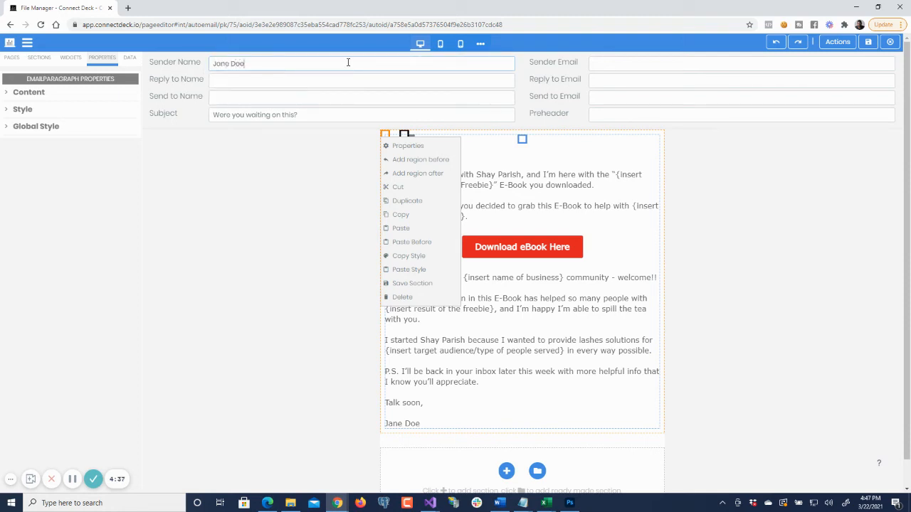
# - Enter the business owner's e-mail address as the email's Sender Email
pyautogui.press('Tab')
pyautogui.press('Down')
pyautogui.press('Return')
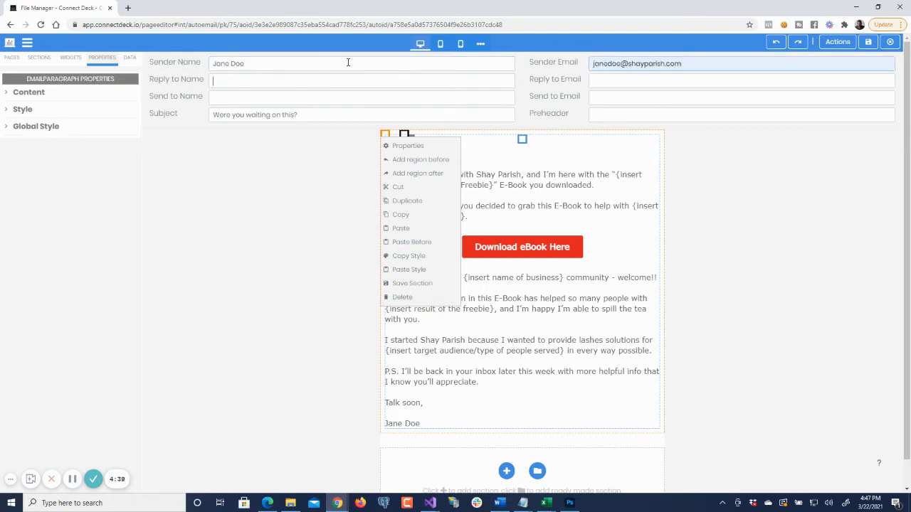
# - Enter the business owner's full name as Reply to Name and their e-mail address as Reply to Email
pyautogui.press('Tab')
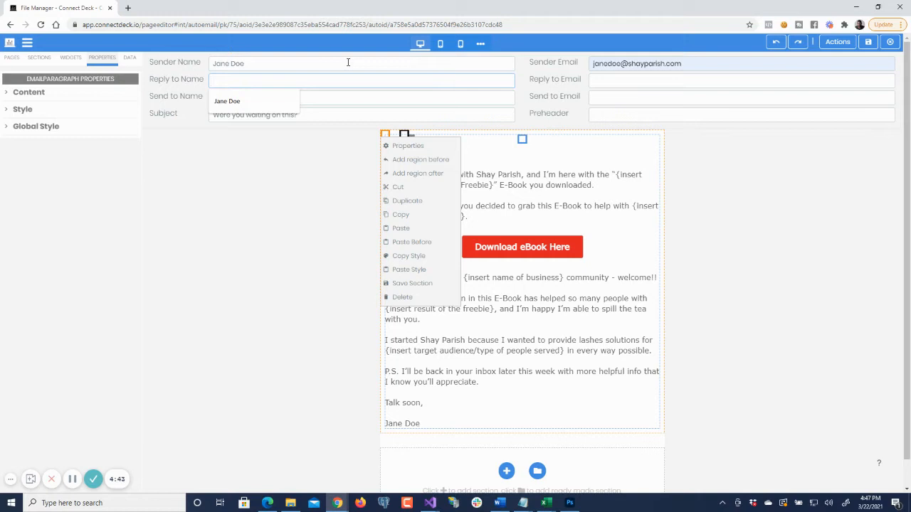
pyautogui.write('Jane Doe')
pyautogui.press('Tab')
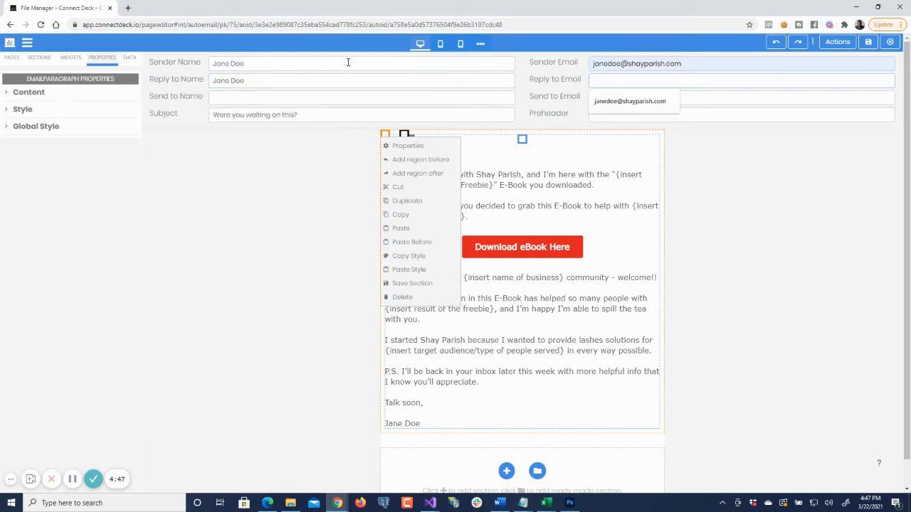
pyautogui.press('Down')
pyautogui.press('Return')
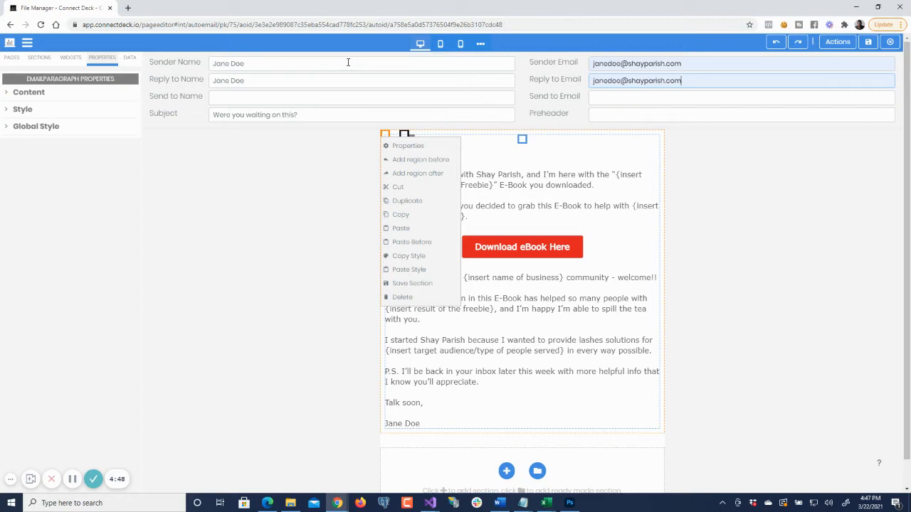
pyautogui.click(326, 96)
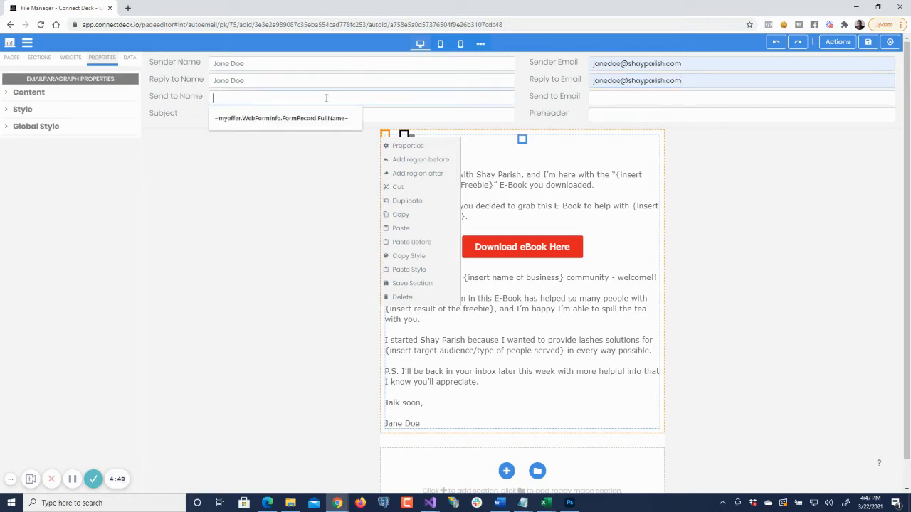
pyautogui.click(190, 102)
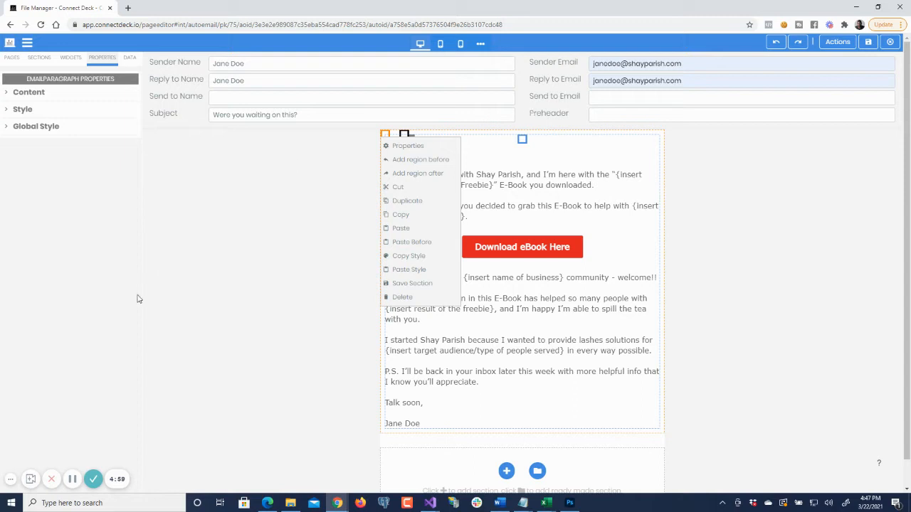
pyautogui.click(217, 325)
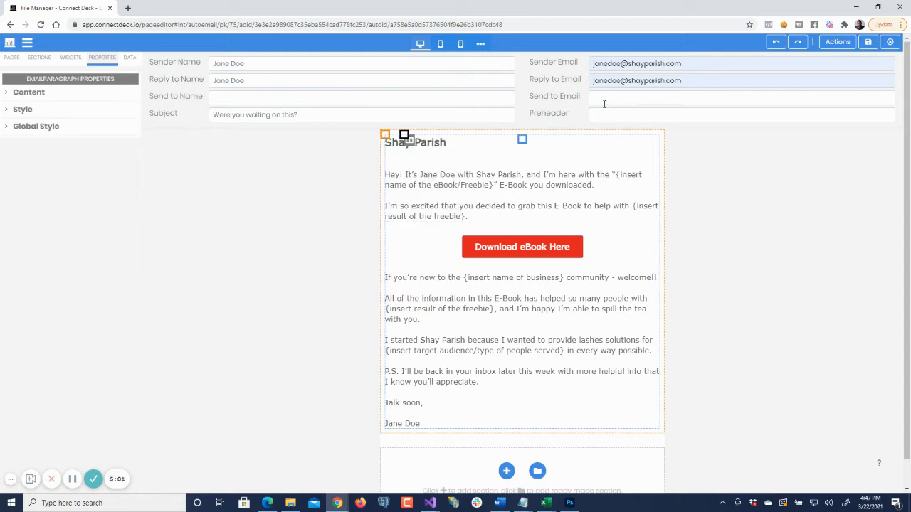
# - Show the email's Data Packages and drill down through myoffer and WebFormInfo to the FormRecord columns
pyautogui.click(14, 61)
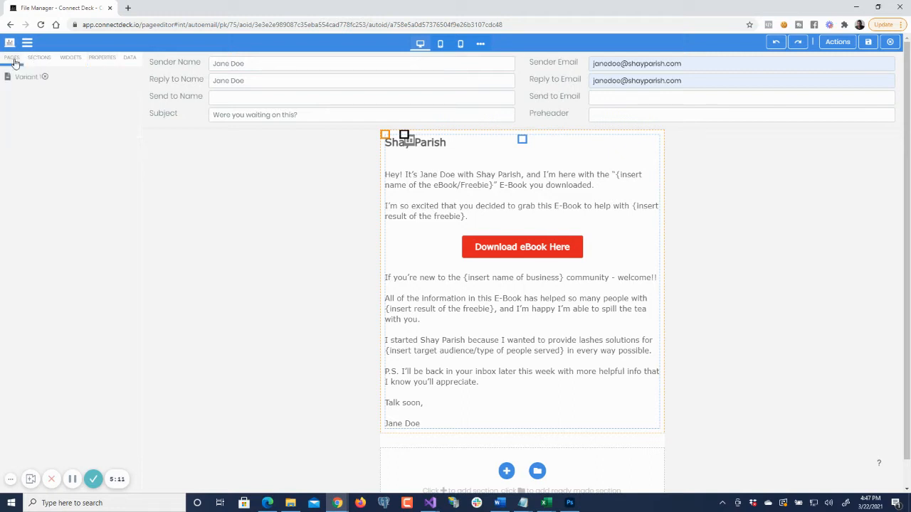
pyautogui.click(42, 63)
pyautogui.click(74, 63)
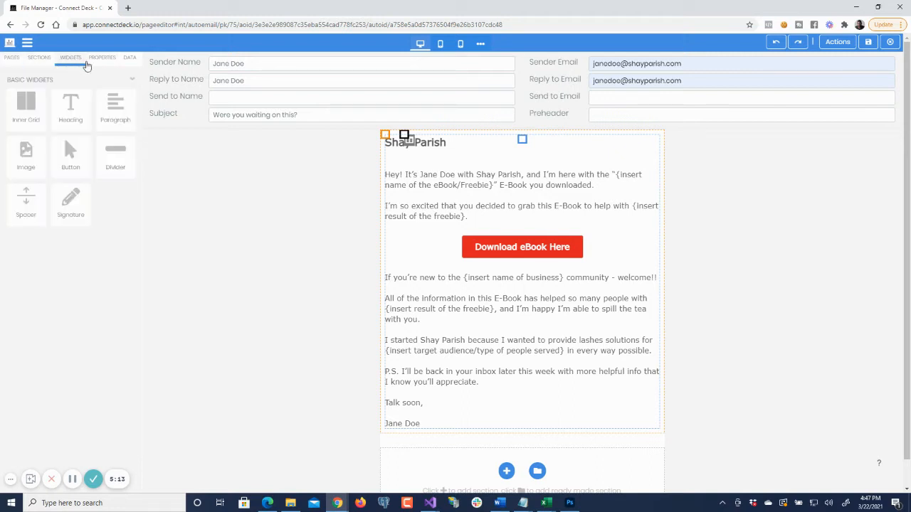
pyautogui.click(102, 63)
pyautogui.click(129, 62)
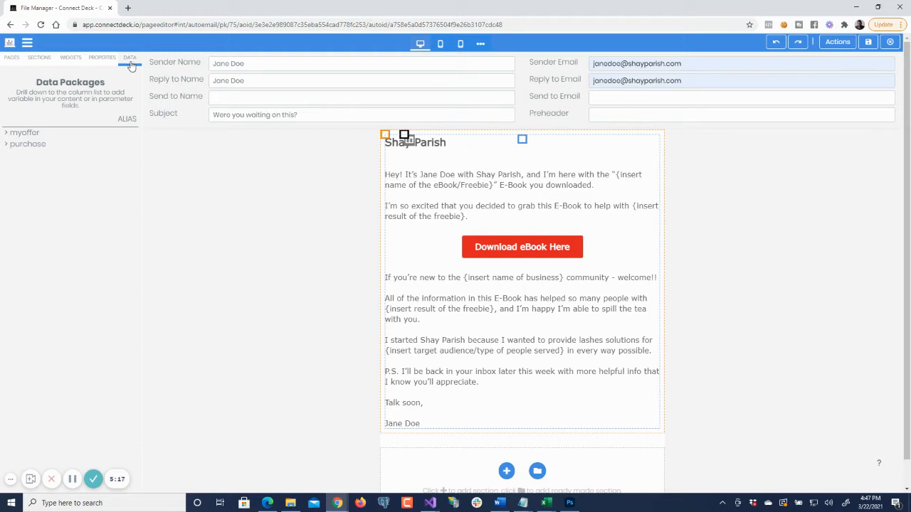
pyautogui.click(24, 133)
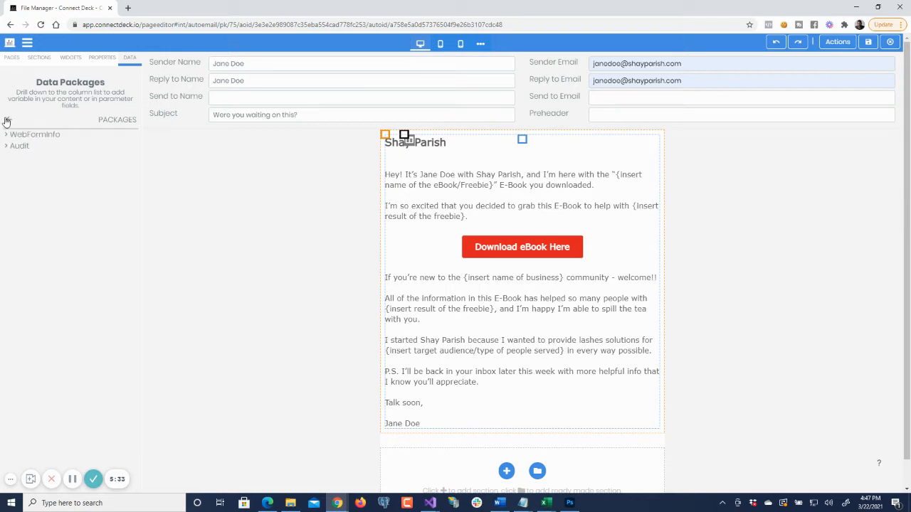
pyautogui.click(7, 119)
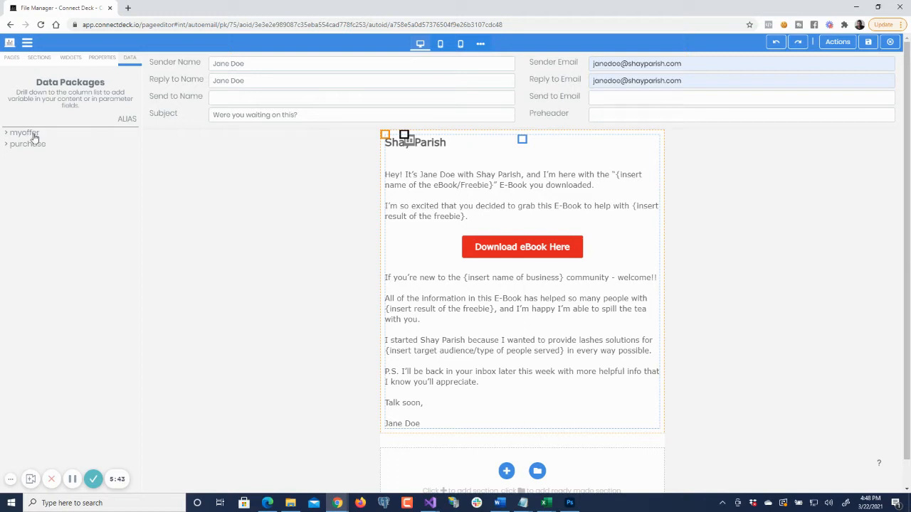
pyautogui.click(33, 138)
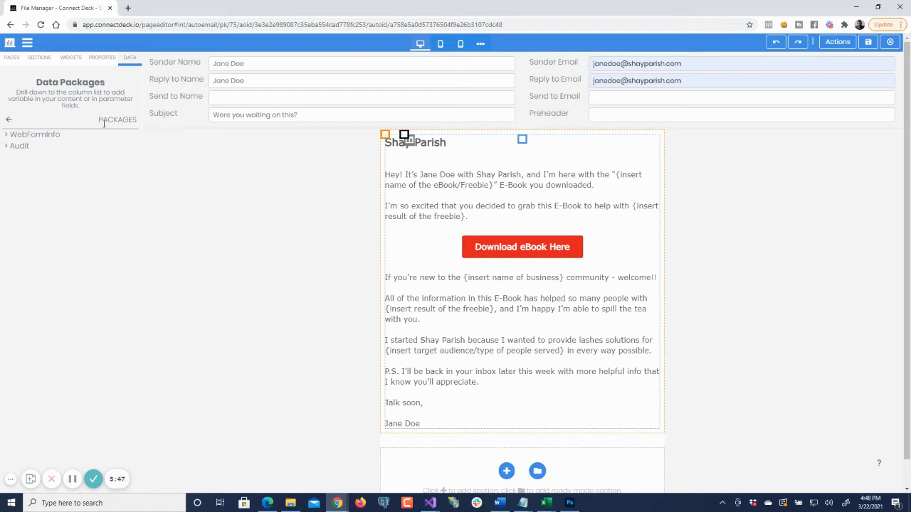
pyautogui.click(54, 139)
pyautogui.click(39, 138)
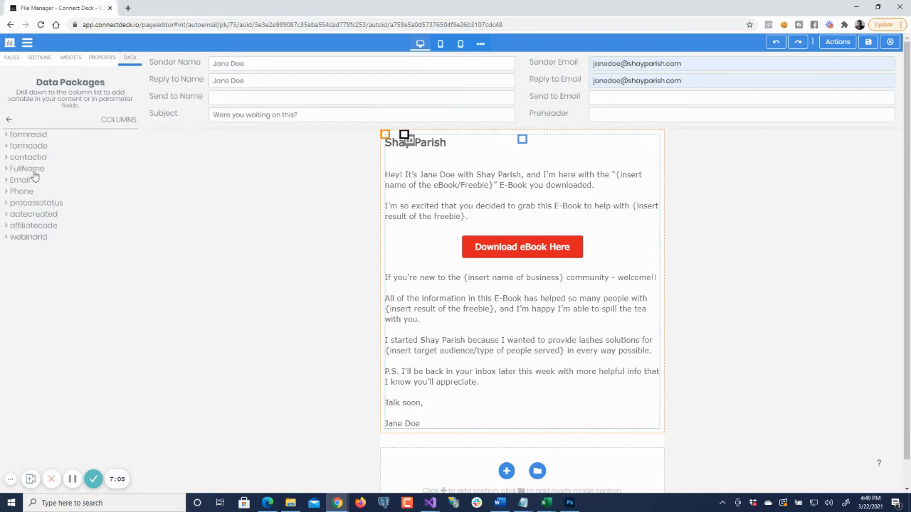
# - Examine the form record columns available as variables, from FullName, Email and Phone to processstatus, datecreated and affiliatecode
pyautogui.click(33, 172)
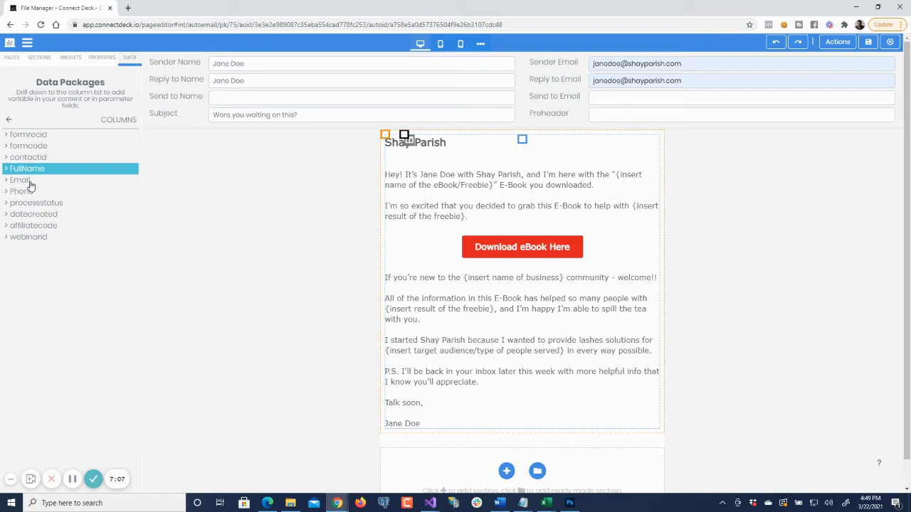
pyautogui.click(30, 182)
pyautogui.click(33, 195)
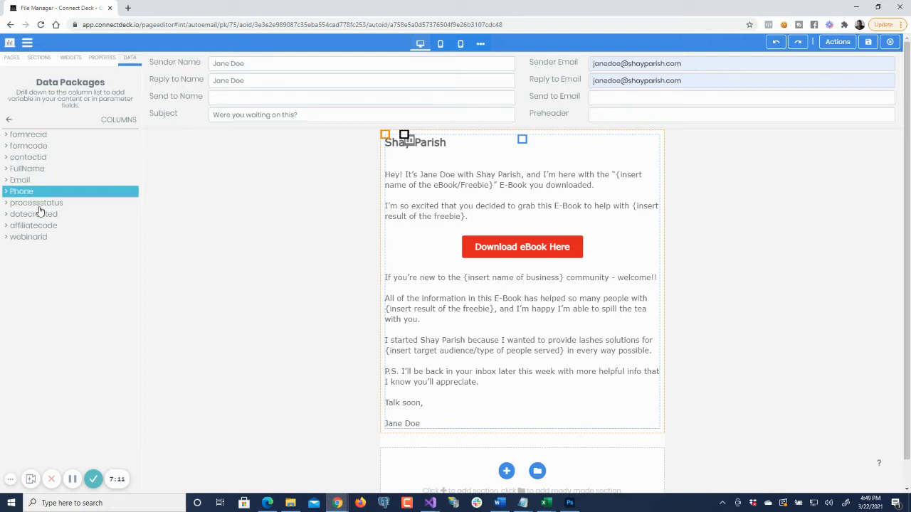
pyautogui.click(37, 205)
pyautogui.click(38, 215)
pyautogui.click(37, 226)
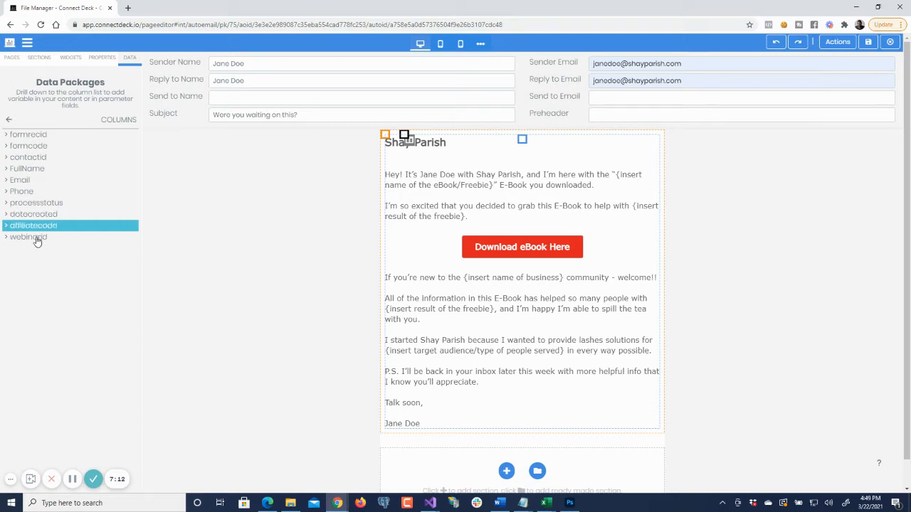
# - Copy the FullName column variable and insert it as ~myoffer.WebFormInfo.FormRecord.FullName~ in Send to Name
pyautogui.click(32, 171)
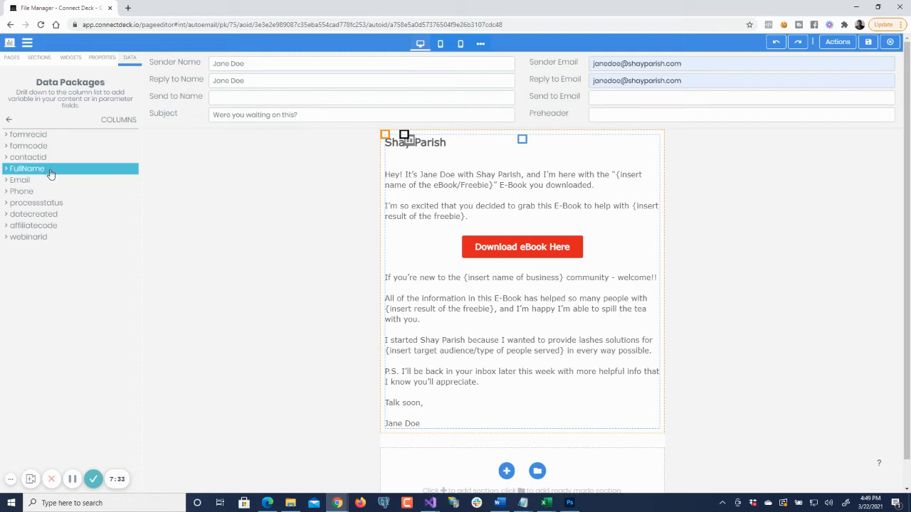
pyautogui.click(240, 98)
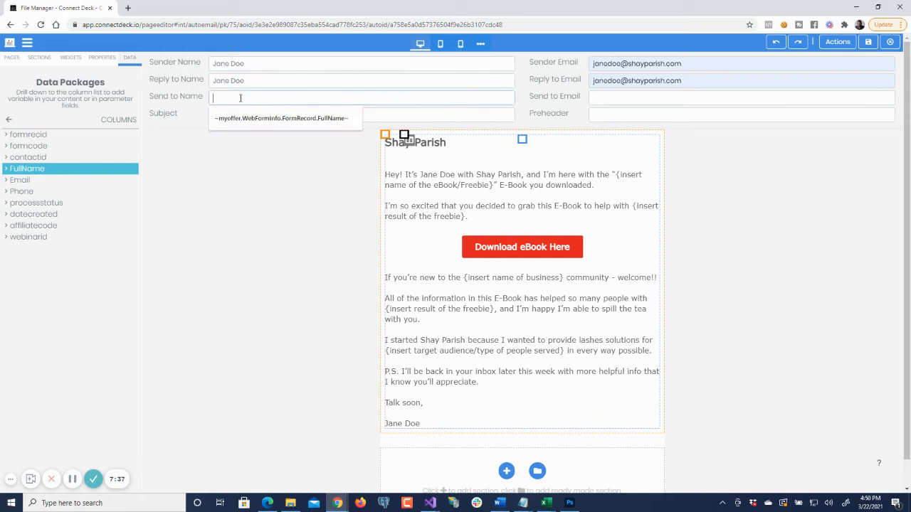
pyautogui.write('~myoffer.WebFormInfo.FormRecord.FullName~')
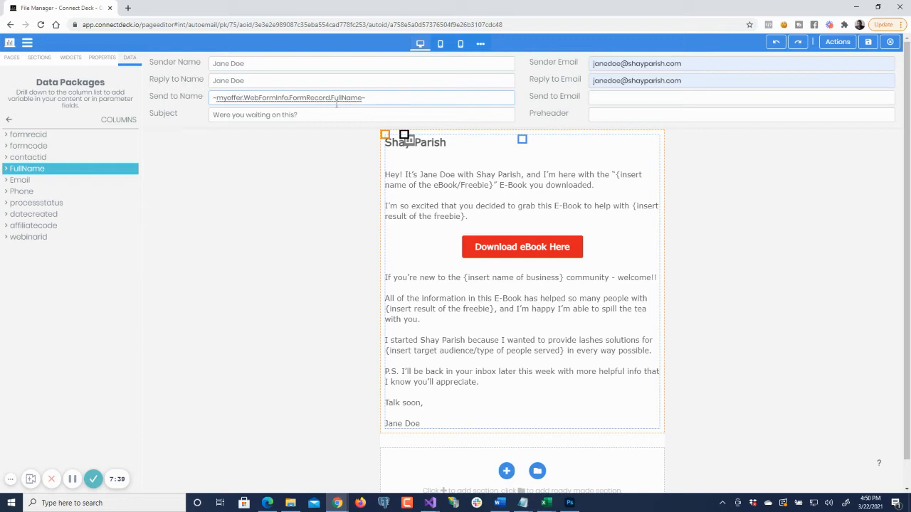
# - Copy the Email column variable and insert it as ~myoffer.WebFormInfo.FormRecord.Email~ in Send to Email
pyautogui.click(27, 183)
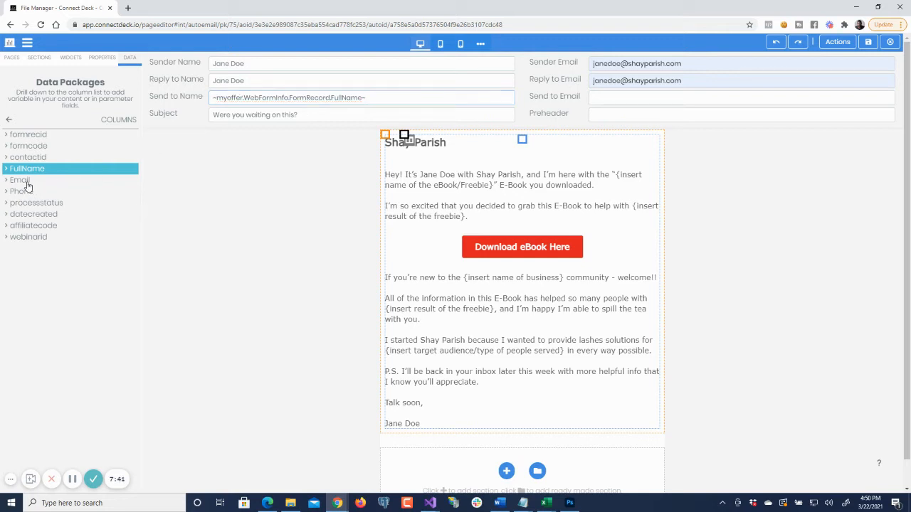
pyautogui.click(613, 97)
pyautogui.rightClick(614, 98)
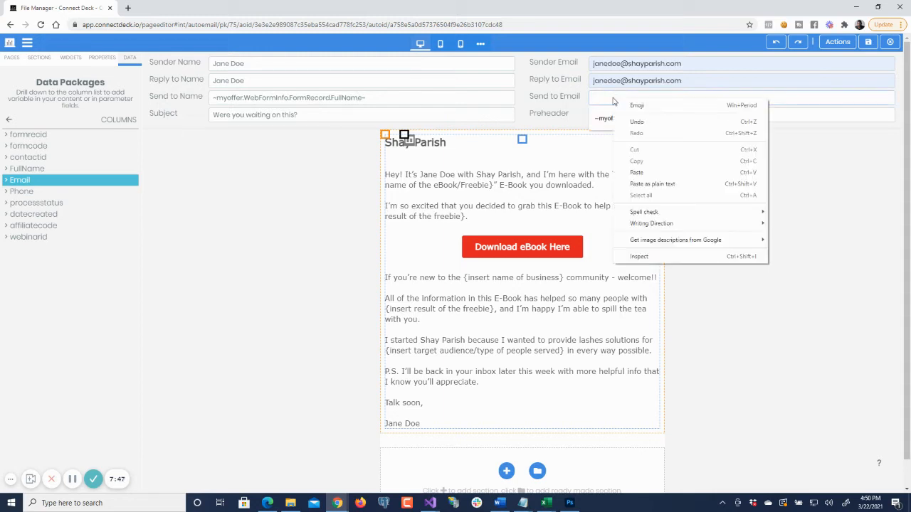
pyautogui.click(657, 172)
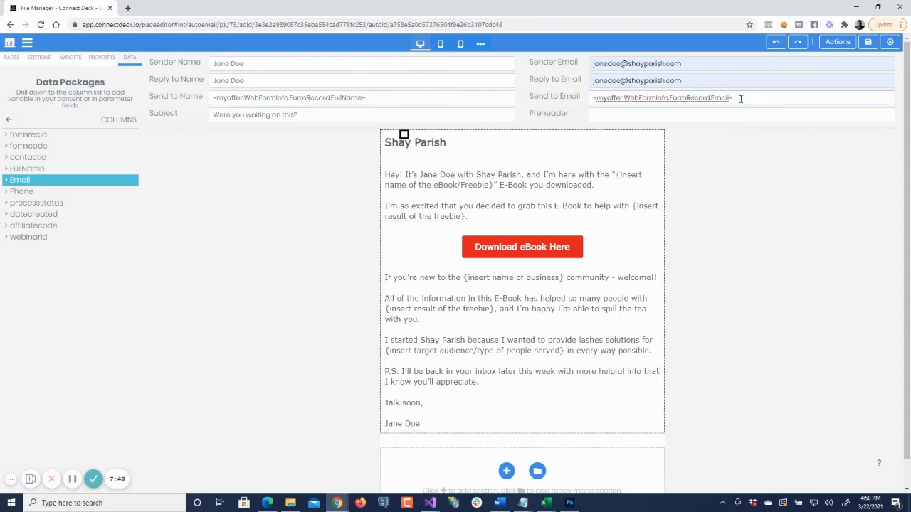
pyautogui.click(380, 98)
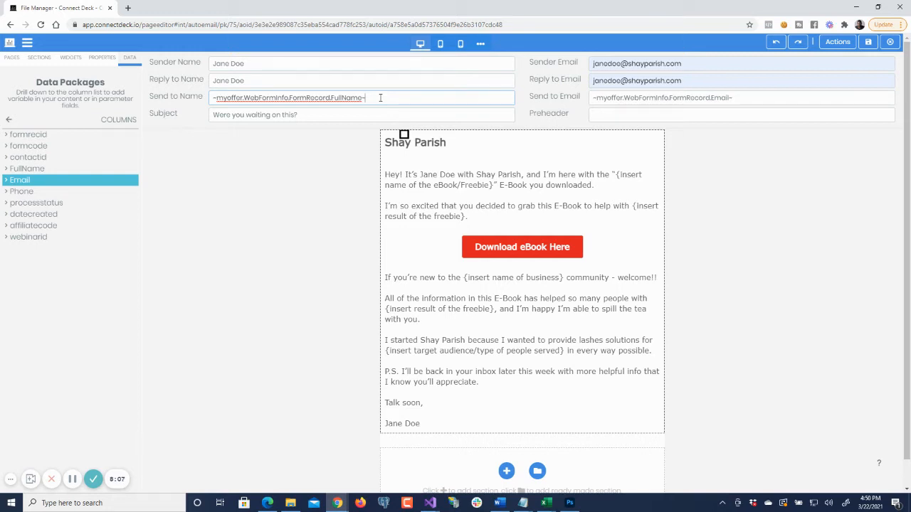
pyautogui.click(104, 284)
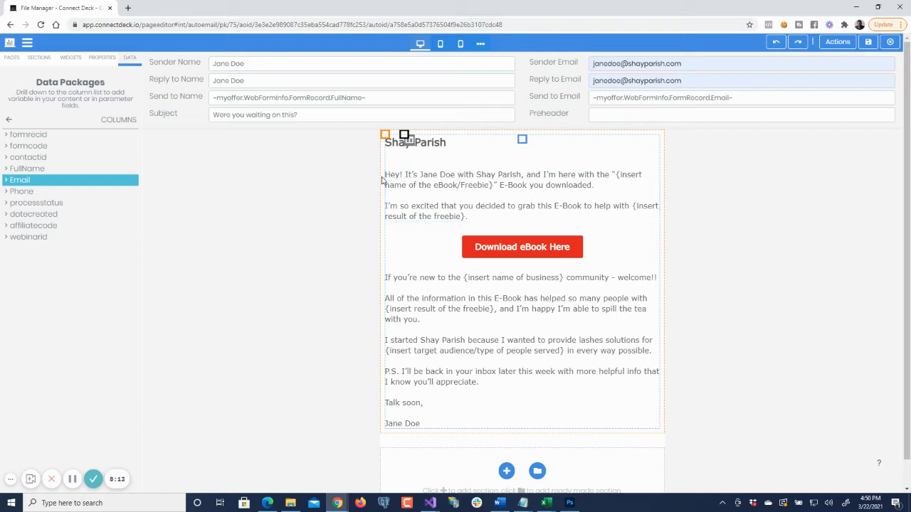
# - Insert the FullName column variable after "Hey" in the email's opening paragraph
pyautogui.click(41, 170)
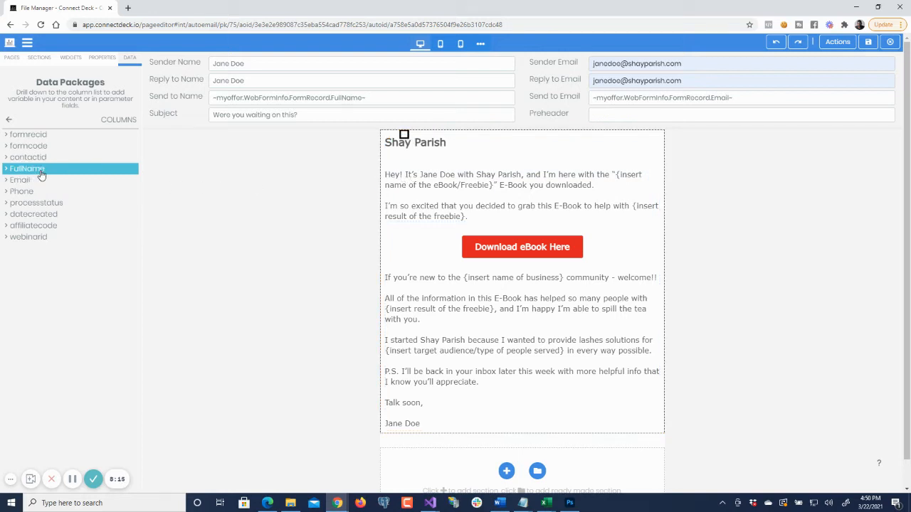
pyautogui.click(407, 186)
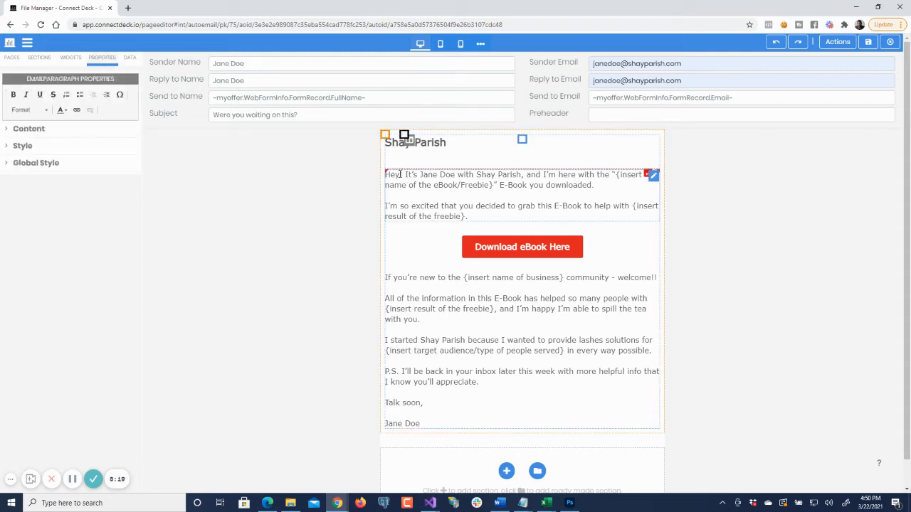
pyautogui.click(399, 174)
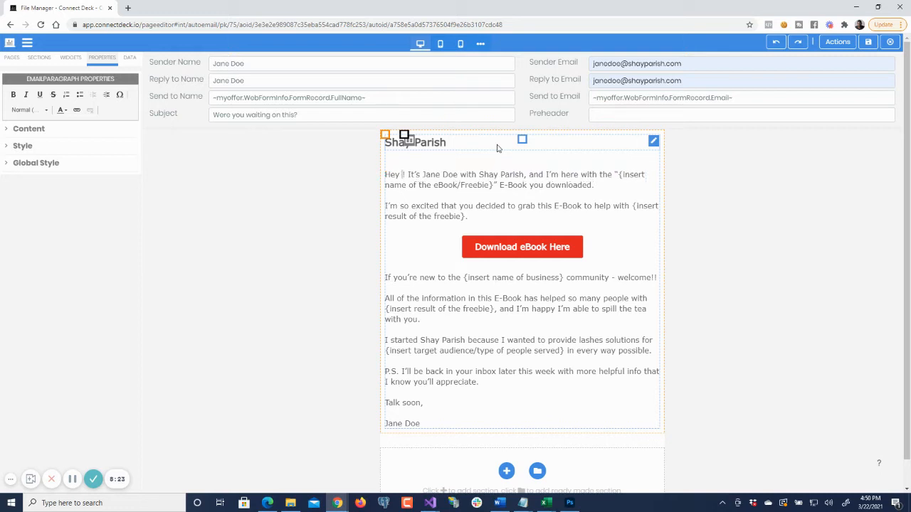
pyautogui.write('~myoffer.WebFormInfo.FormRecord.FullName~')
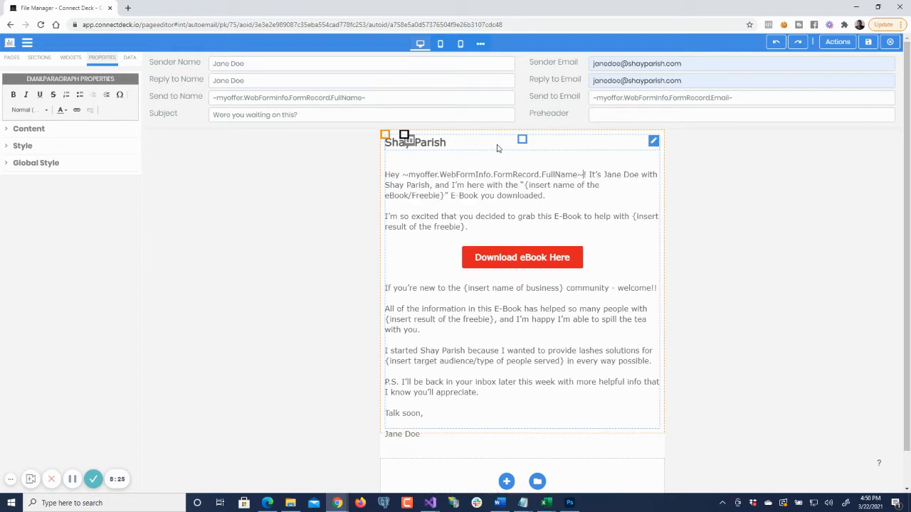
# - Delete the FullName variable that follows "Hey" in the email's opening paragraph
pyautogui.hotkey('ctrl', 'shift', 'Left')
pyautogui.hotkey('ctrl', 'shift', 'Left')
pyautogui.hotkey('ctrl', 'shift', 'Left')
pyautogui.hotkey('ctrl', 'shift', 'Left')
pyautogui.hotkey('ctrl', 'shift', 'Left')
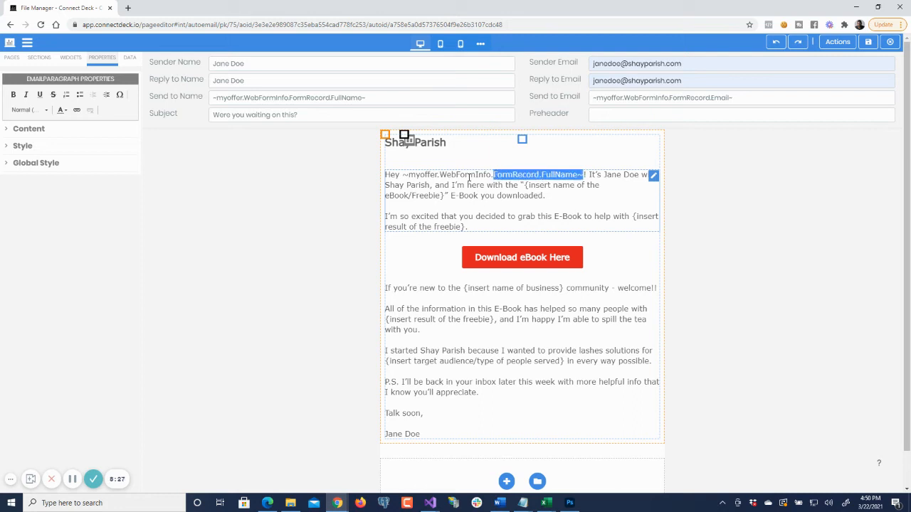
pyautogui.hotkey('shift', 'Right')
pyautogui.hotkey('shift', 'Right')
pyautogui.hotkey('shift', 'Right')
pyautogui.hotkey('shift', 'Right')
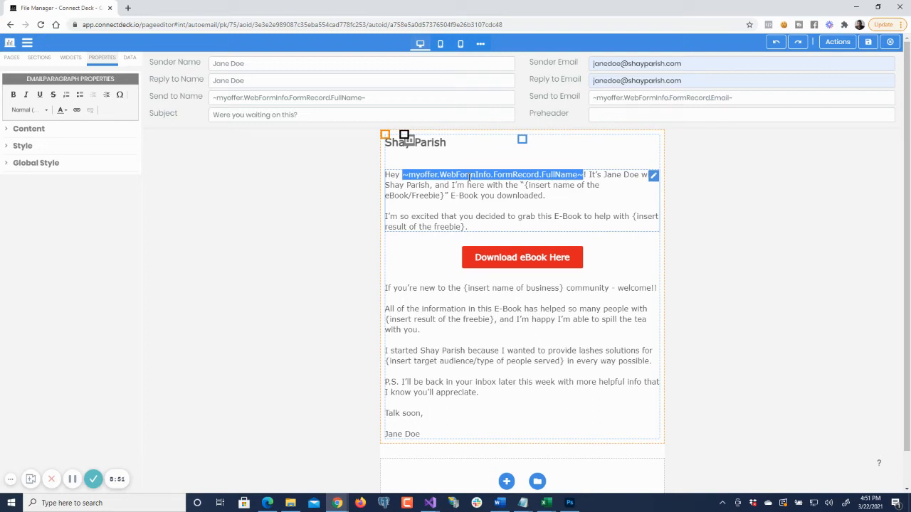
pyautogui.click(130, 58)
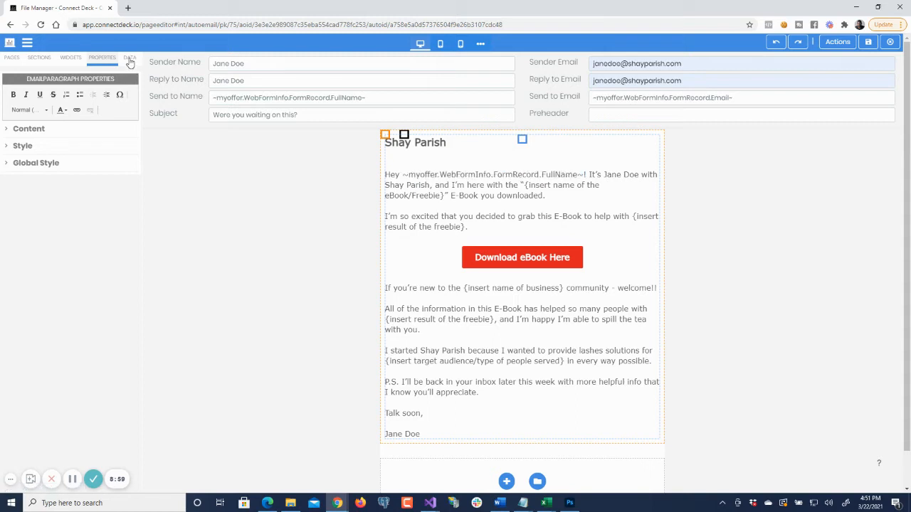
pyautogui.click(582, 174)
pyautogui.hotkey('ctrl', 'shift', 'Left')
pyautogui.hotkey('ctrl', 'shift', 'Left')
pyautogui.hotkey('ctrl', 'shift', 'Left')
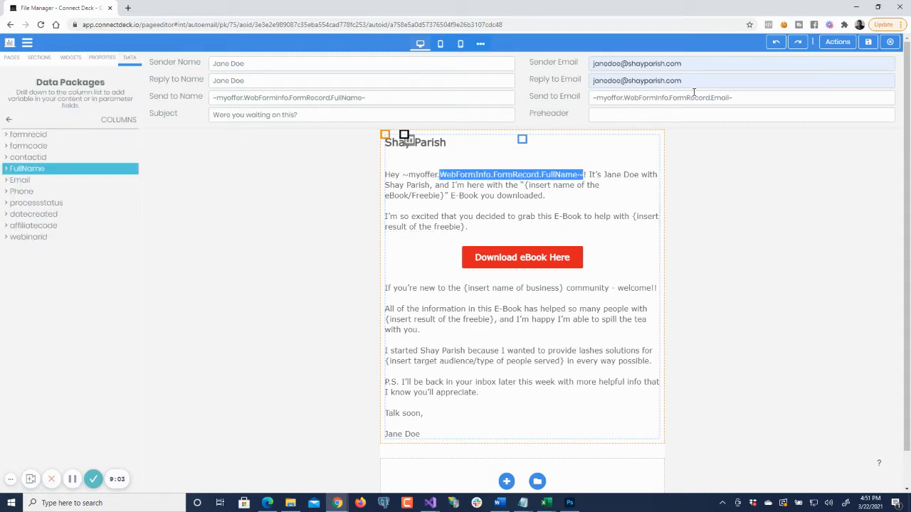
pyautogui.hotkey('ctrl', 'shift', 'Left')
pyautogui.hotkey('ctrl', 'shift', 'Left')
pyautogui.hotkey('ctrl', 'shift', 'Left')
pyautogui.press('BackSpace')
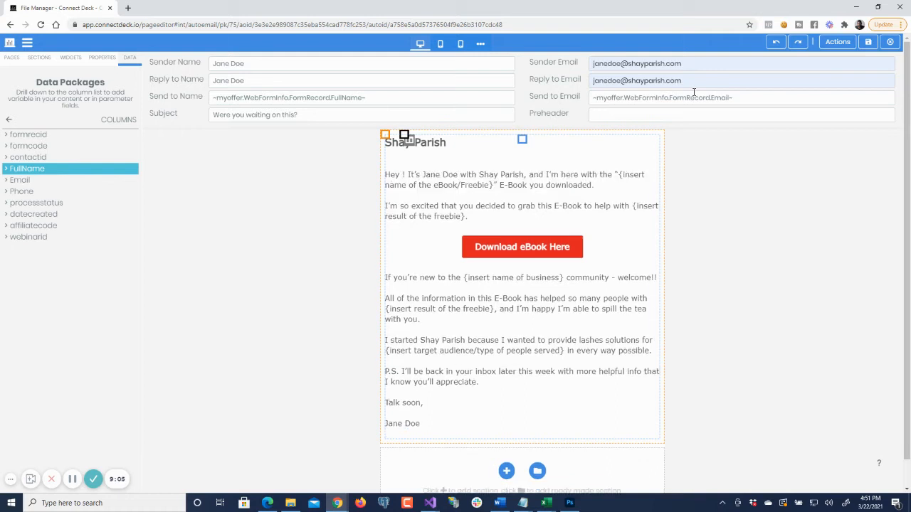
# - Insert the ContactInfo firstname variable, ~myoffer.WebFormInfo.ContactInfo.firstname~, after "Hey" in the email's opening paragraph
pyautogui.click(10, 123)
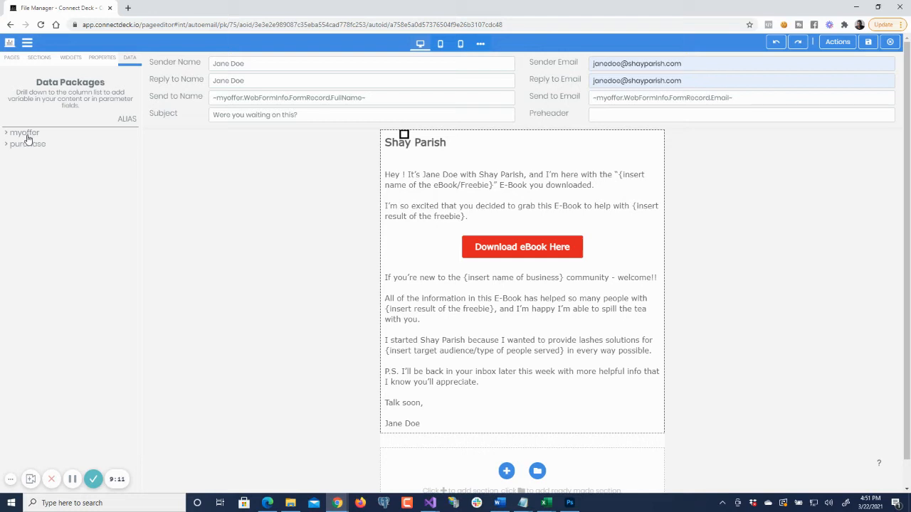
pyautogui.click(27, 135)
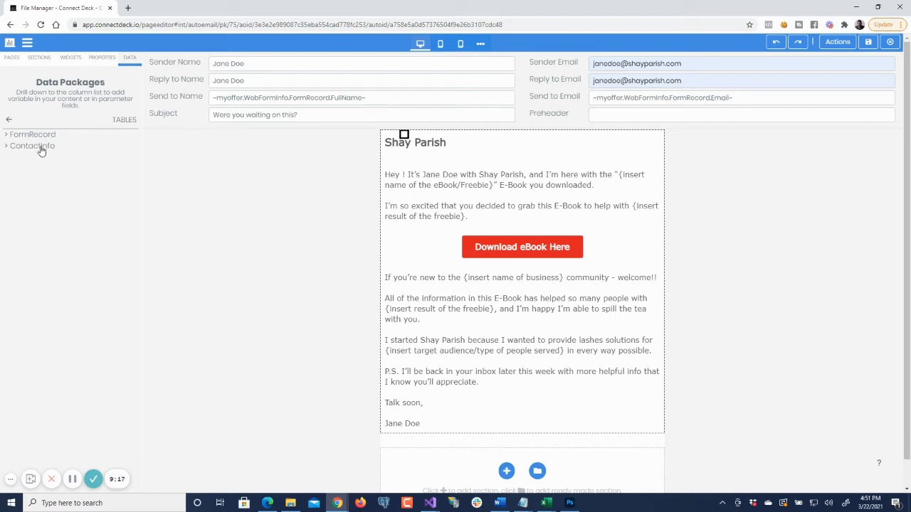
pyautogui.click(41, 147)
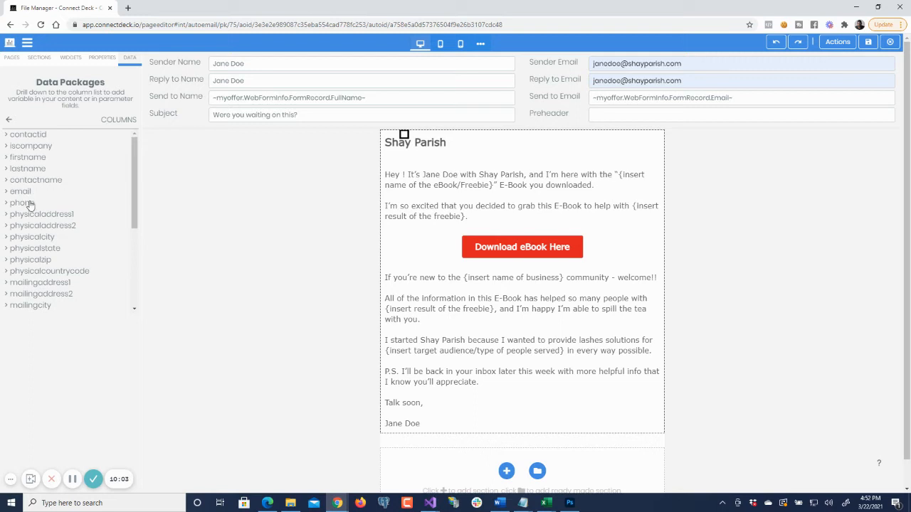
pyautogui.click(38, 158)
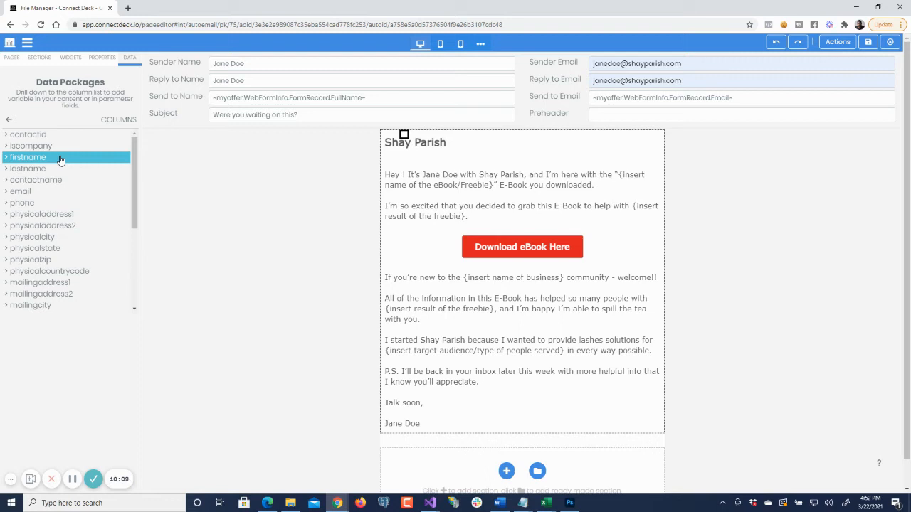
pyautogui.click(401, 175)
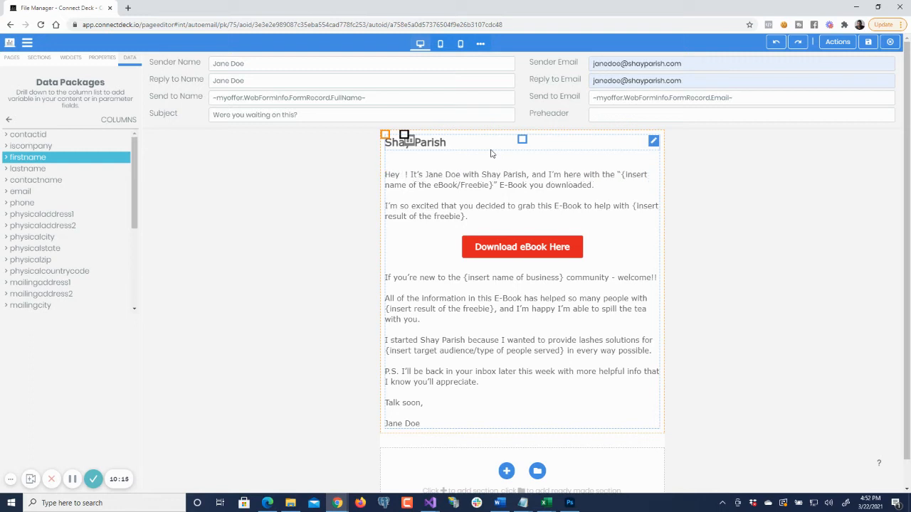
pyautogui.write('~myoffer.WebFormInfo.ContactInfo.firstname~')
pyautogui.press('Delete')
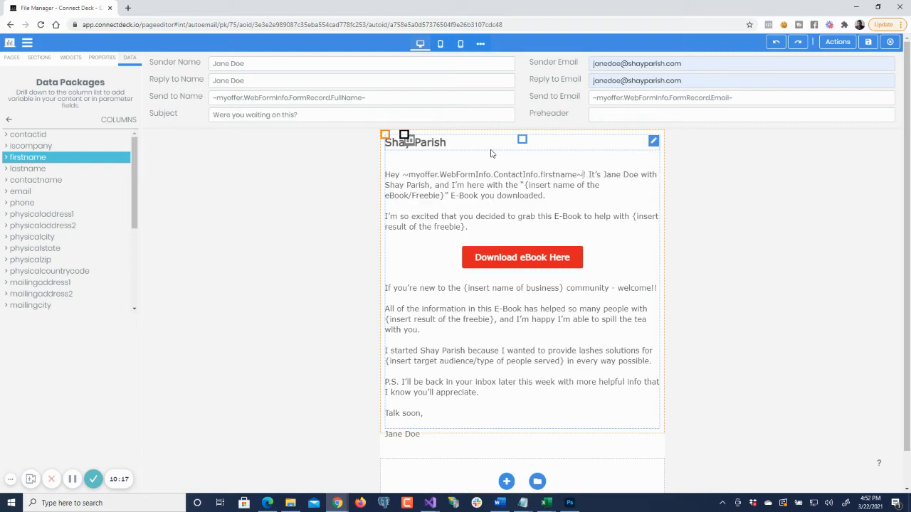
pyautogui.hotkey('ctrl', 'shift', 'Left')
pyautogui.hotkey('ctrl', 'shift', 'Left')
pyautogui.hotkey('ctrl', 'shift', 'Left')
pyautogui.hotkey('ctrl', 'shift', 'Left')
pyautogui.hotkey('ctrl', 'shift', 'Left')
pyautogui.hotkey('ctrl', 'shift', 'Left')
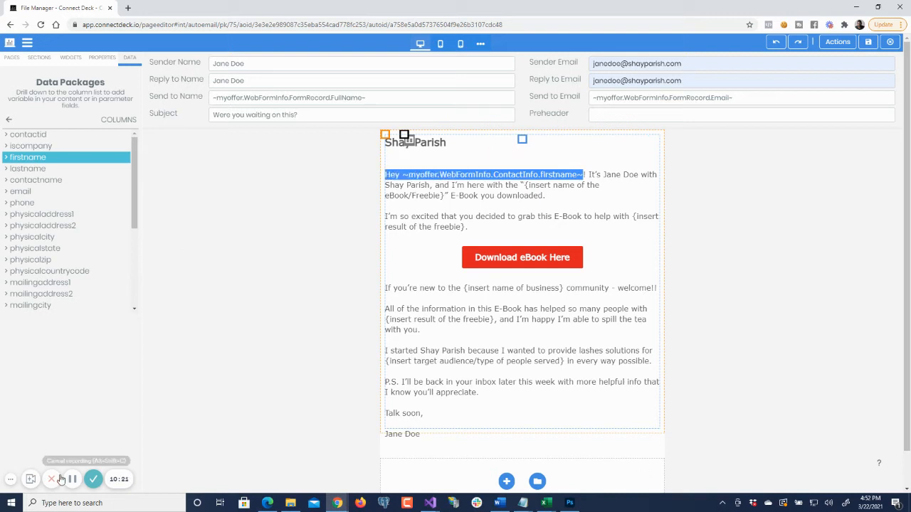
pyautogui.click(81, 396)
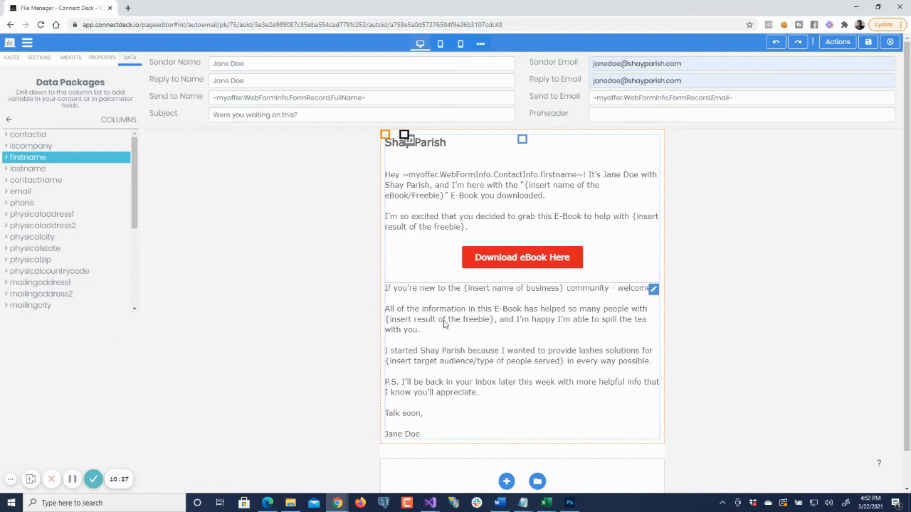
# - Save the Welcome Email and close its editor to return to the funnel
pyautogui.click(868, 43)
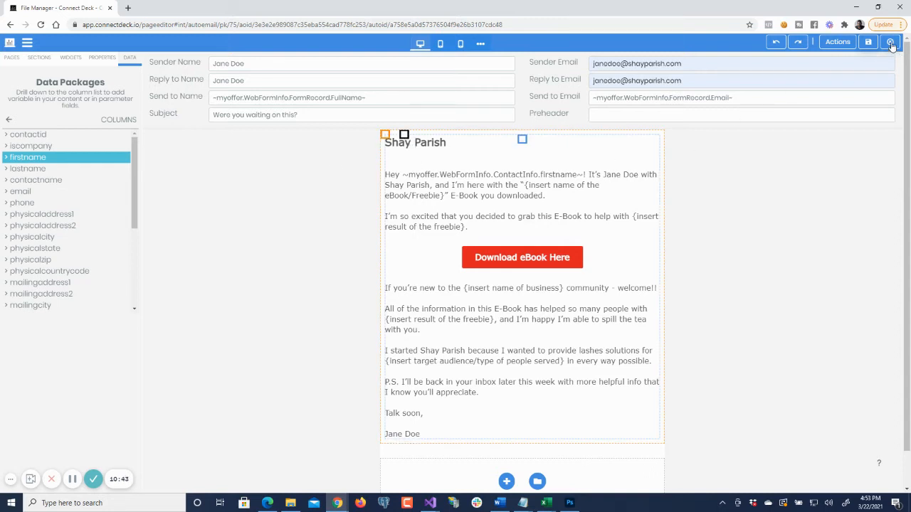
pyautogui.click(890, 44)
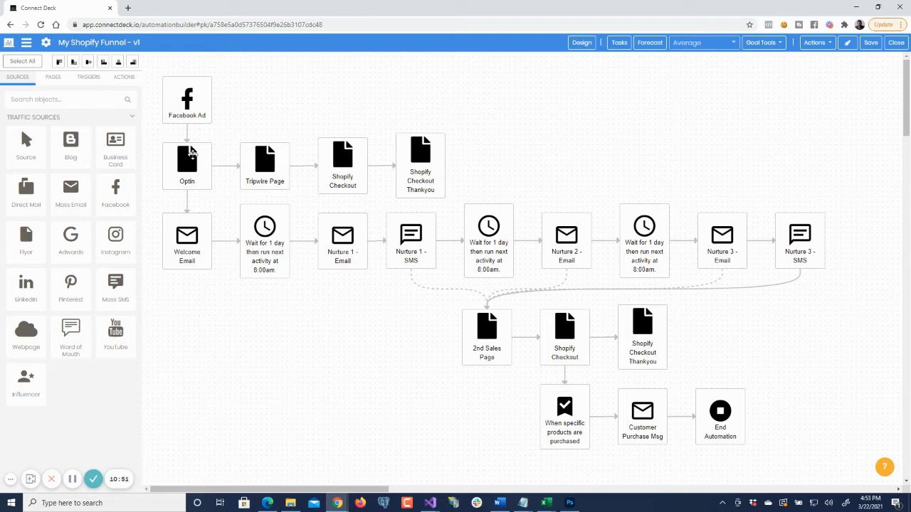
# - Open the settings of the wait after the Welcome Email, try Run as Immediately, and restore At a specific time
pyautogui.click(264, 223)
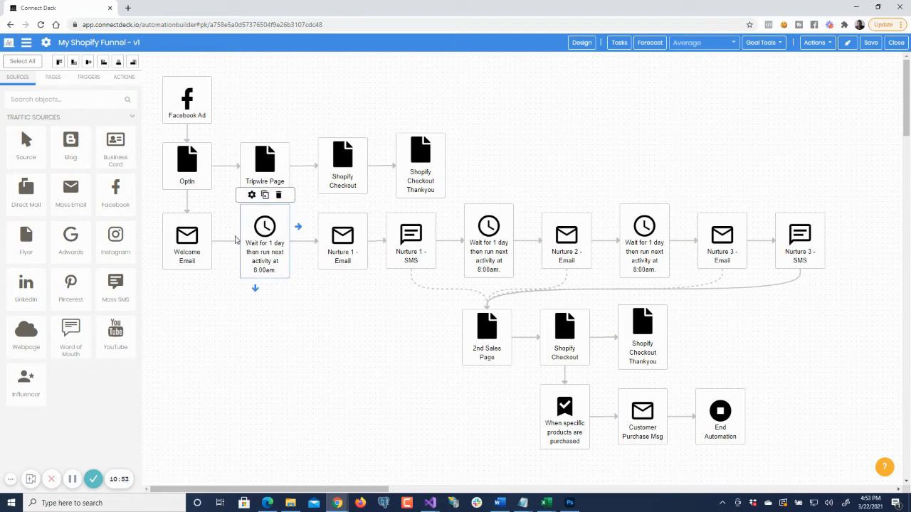
pyautogui.click(252, 195)
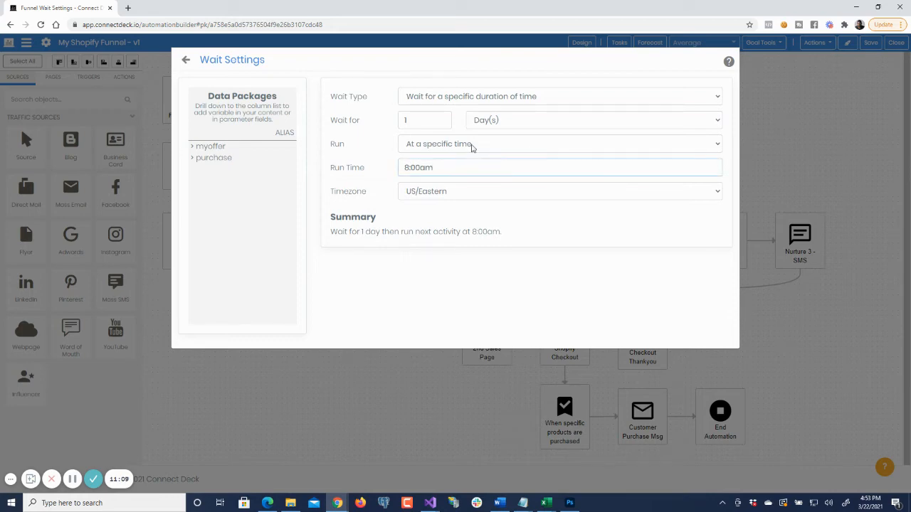
pyautogui.click(471, 145)
pyautogui.click(467, 162)
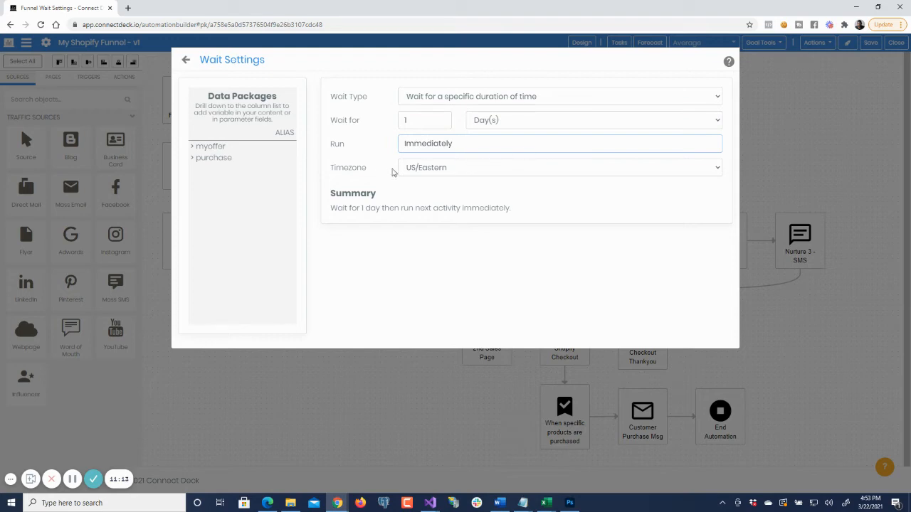
pyautogui.click(450, 146)
pyautogui.click(427, 175)
pyautogui.moveTo(435, 167); pyautogui.dragTo(392, 171)
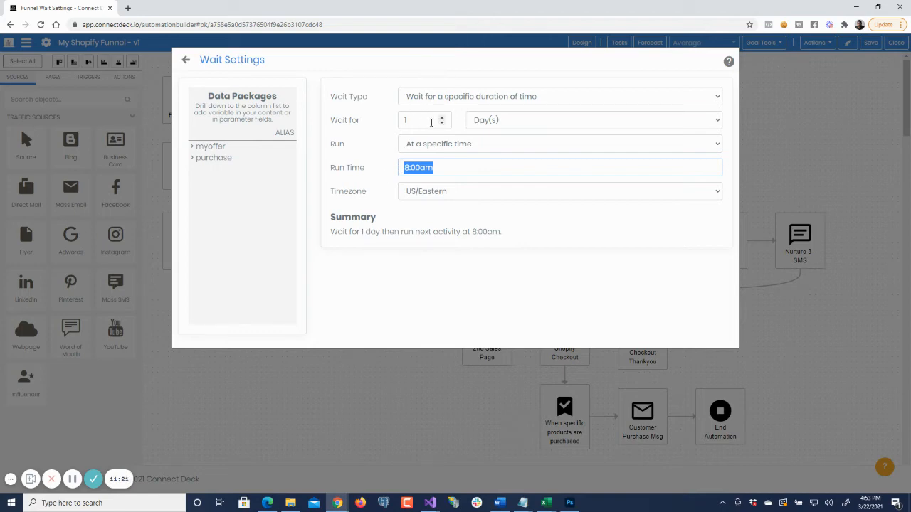
# - Try a wait duration of 3 minutes in the wait settings
pyautogui.click(480, 121)
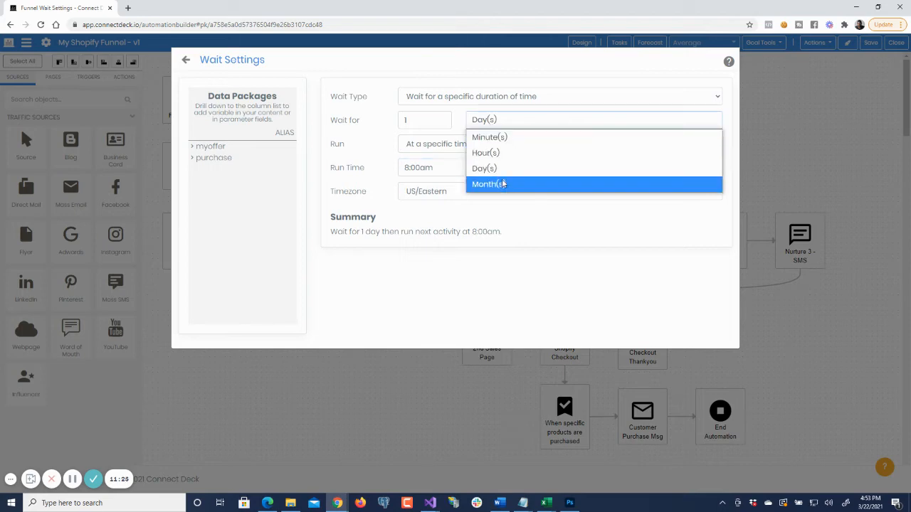
pyautogui.click(441, 120)
pyautogui.click(442, 117)
pyautogui.click(442, 117)
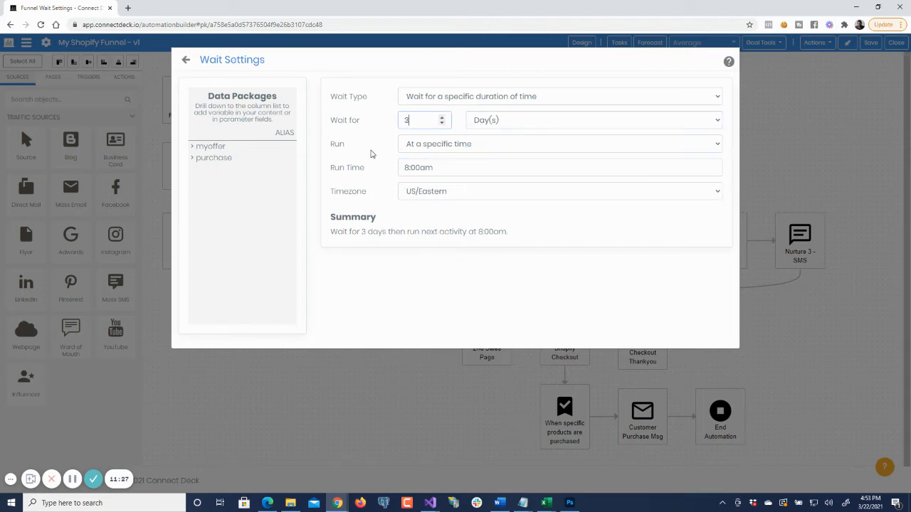
pyautogui.click(476, 119)
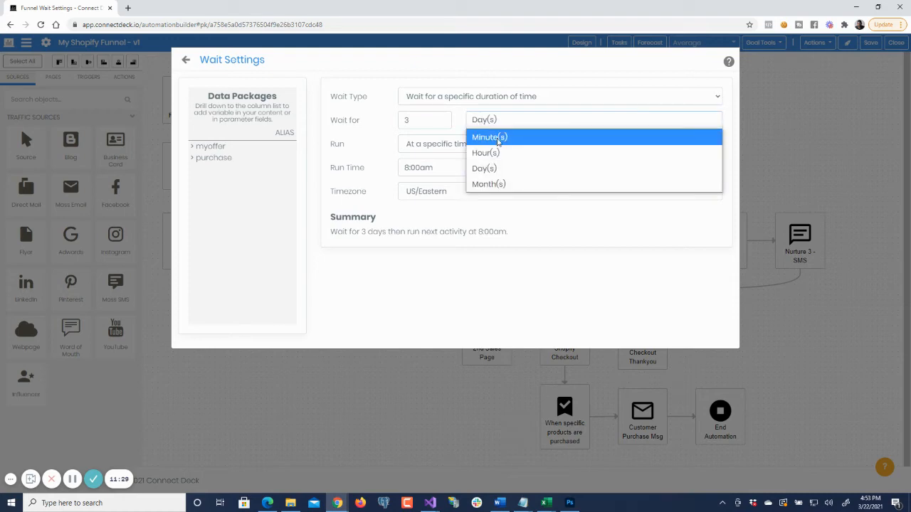
pyautogui.click(497, 138)
pyautogui.click(499, 121)
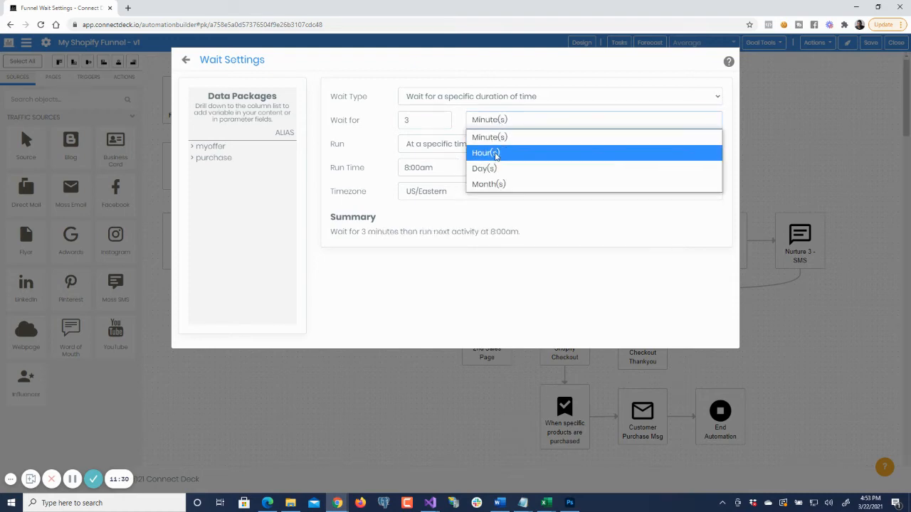
# - Restore the wait duration to 1 day and close the wait settings
pyautogui.click(446, 122)
pyautogui.click(446, 122)
pyautogui.click(488, 121)
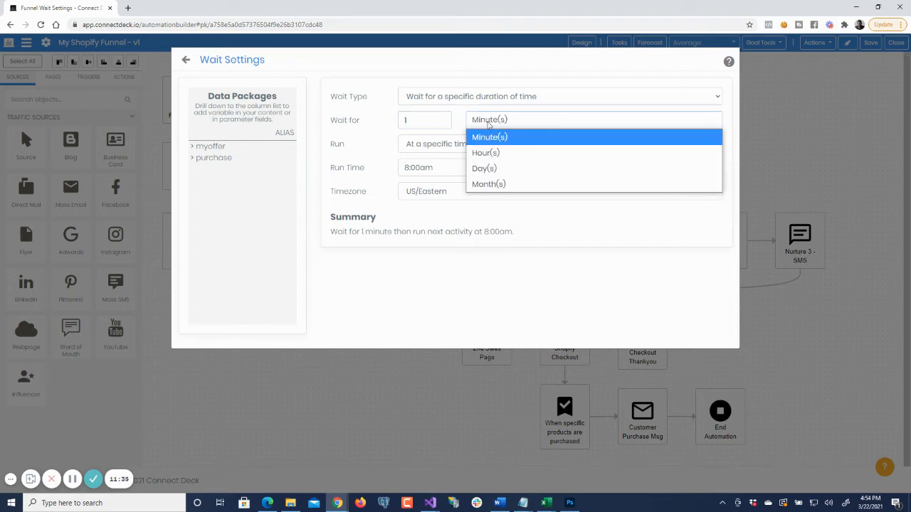
pyautogui.click(487, 168)
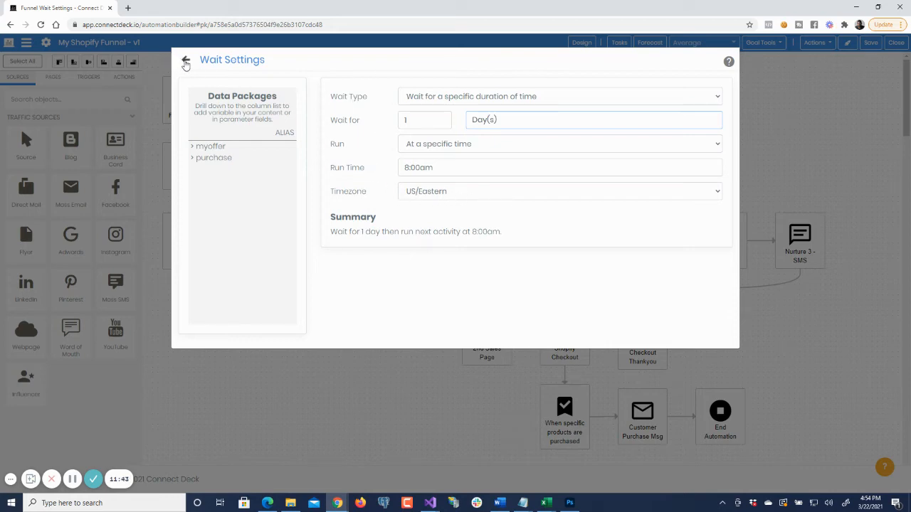
pyautogui.click(186, 63)
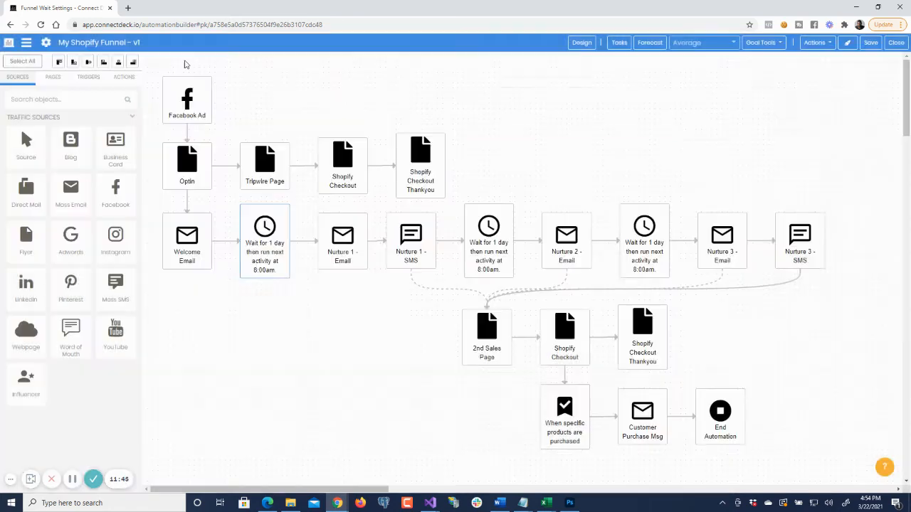
# - Open the Nurture 1 - SMS settings and clear the phone number that receives the SMS message
pyautogui.click(361, 227)
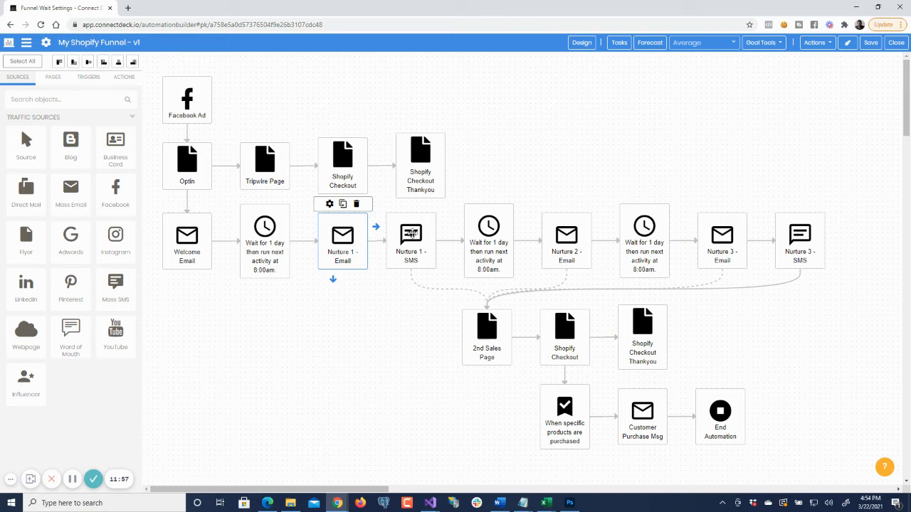
pyautogui.click(411, 234)
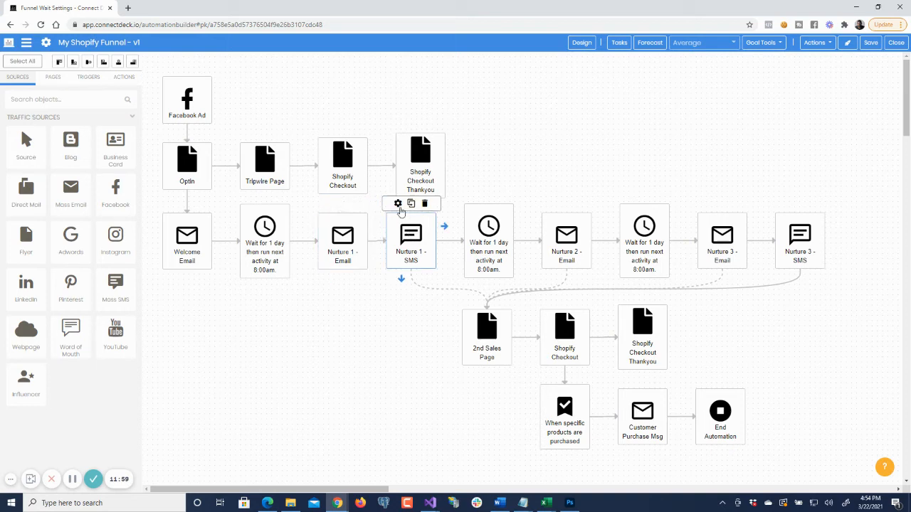
pyautogui.click(398, 204)
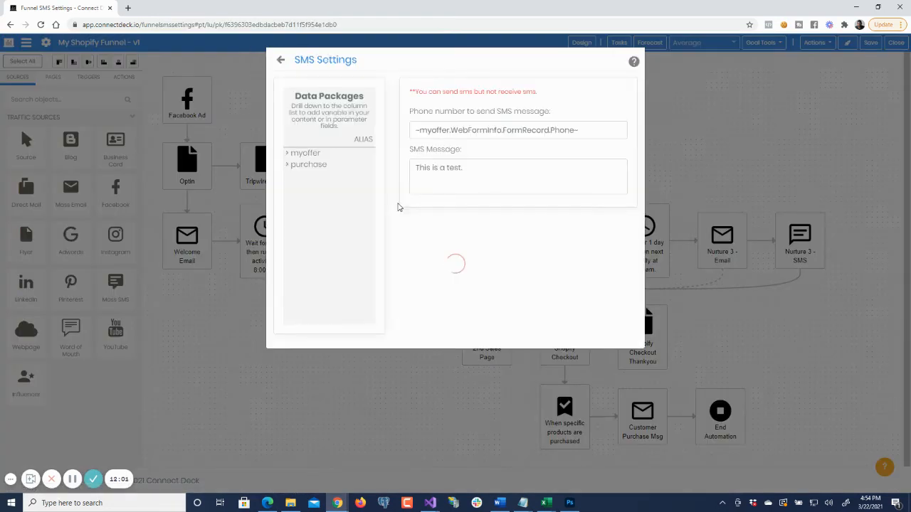
pyautogui.moveTo(564, 132); pyautogui.dragTo(349, 141)
pyautogui.hotkey('ctrl', 'c')
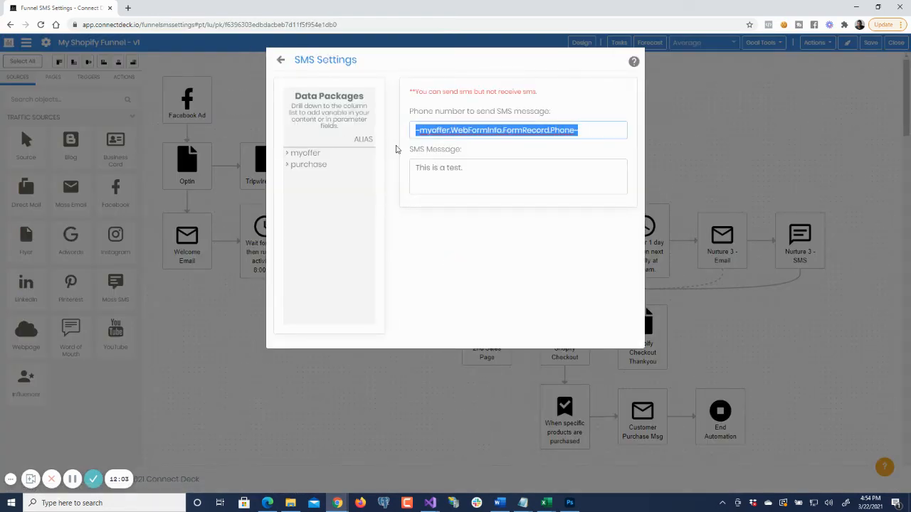
pyautogui.press('BackSpace')
pyautogui.click(489, 170)
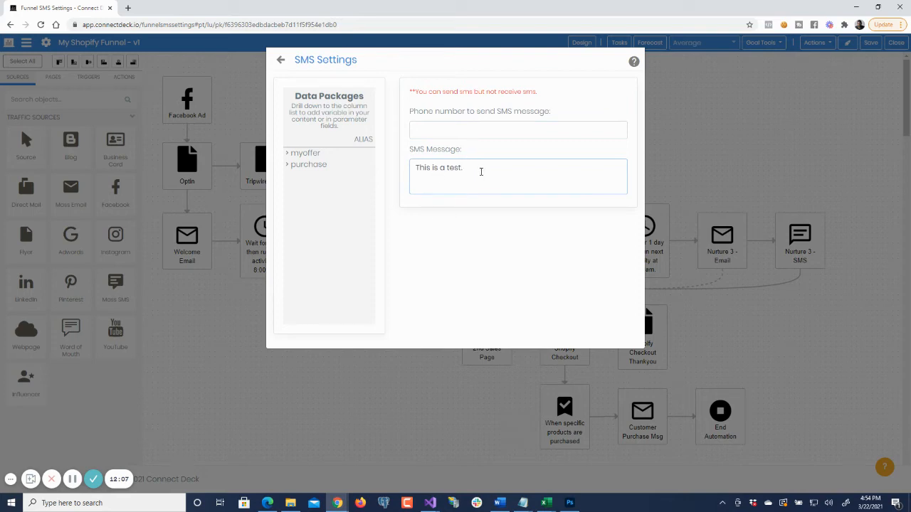
pyautogui.moveTo(482, 166); pyautogui.dragTo(341, 173)
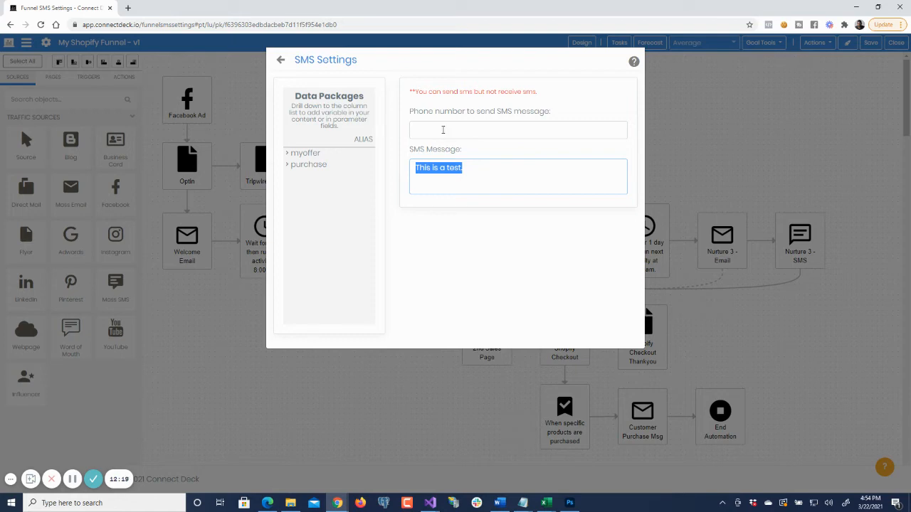
# - Copy the Phone column variable from WebFormInfo and insert it as ~myoffer.WebFormInfo.FormRecord.Phone~ in the SMS phone number field
pyautogui.click(444, 126)
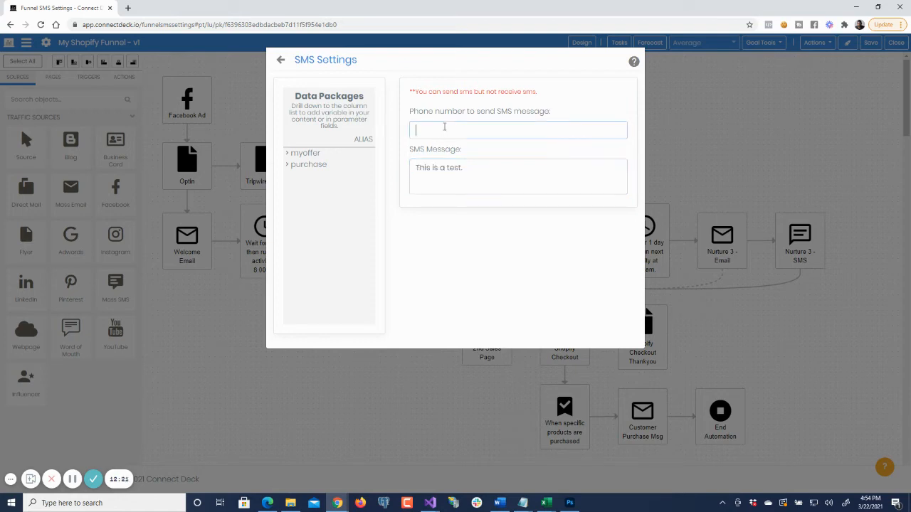
pyautogui.click(311, 154)
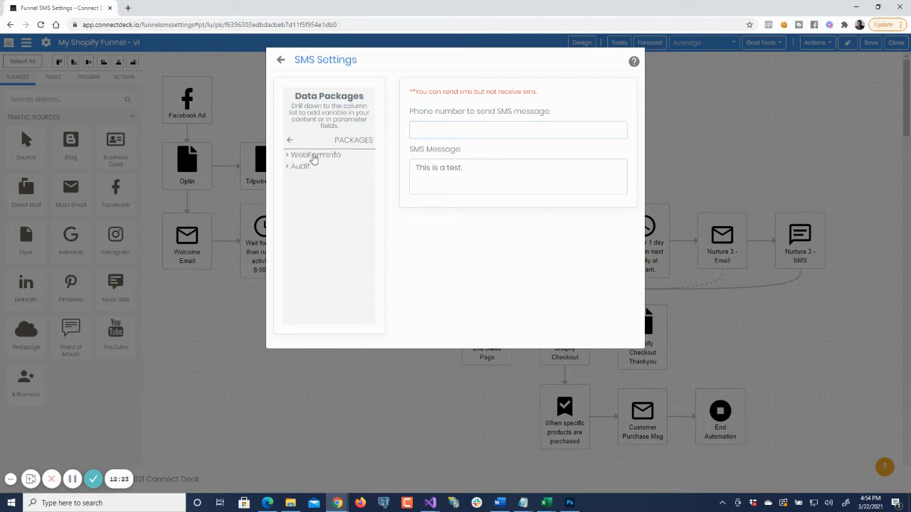
pyautogui.click(323, 158)
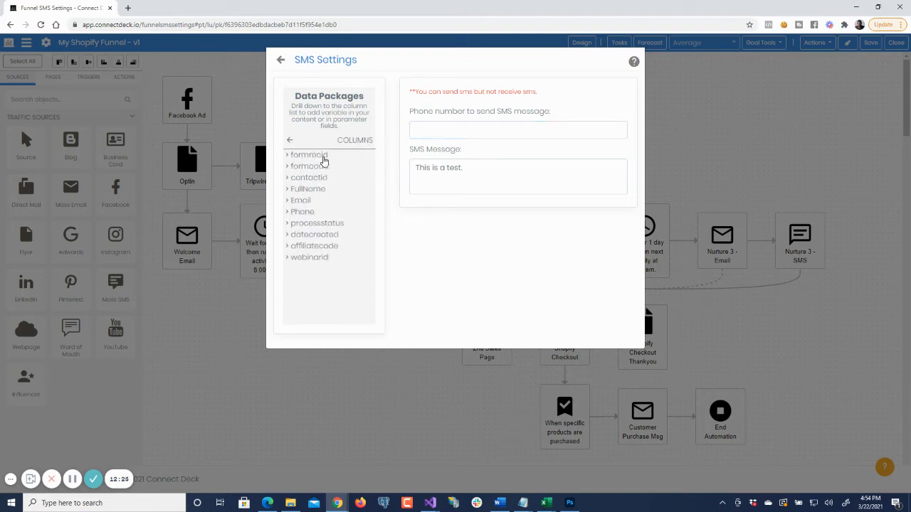
pyautogui.click(311, 215)
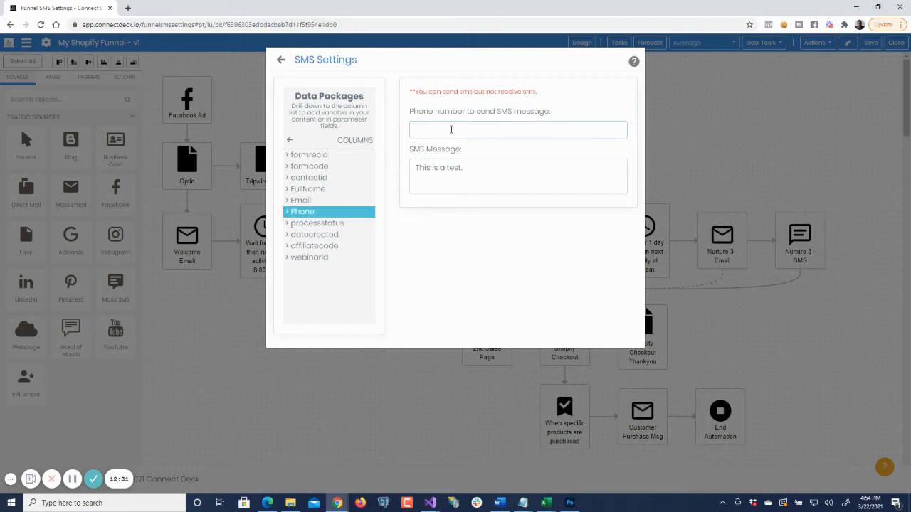
pyautogui.rightClick(451, 129)
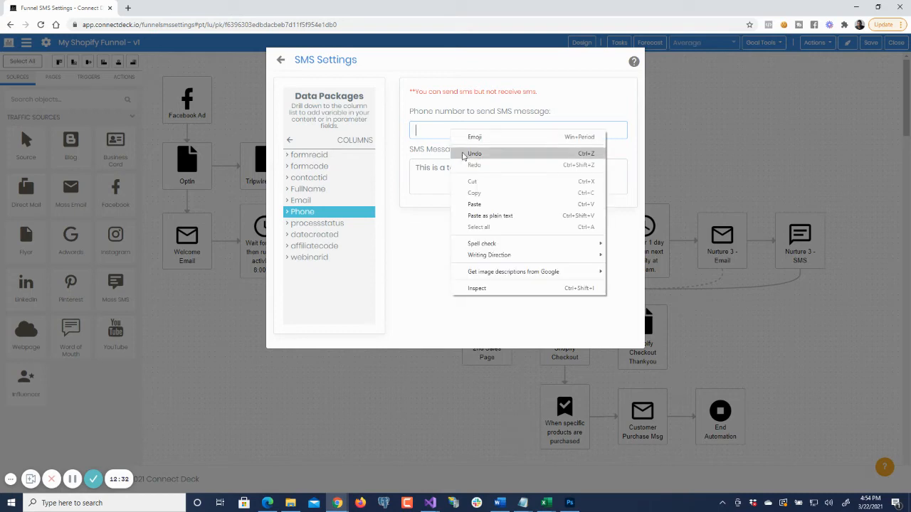
pyautogui.click(490, 204)
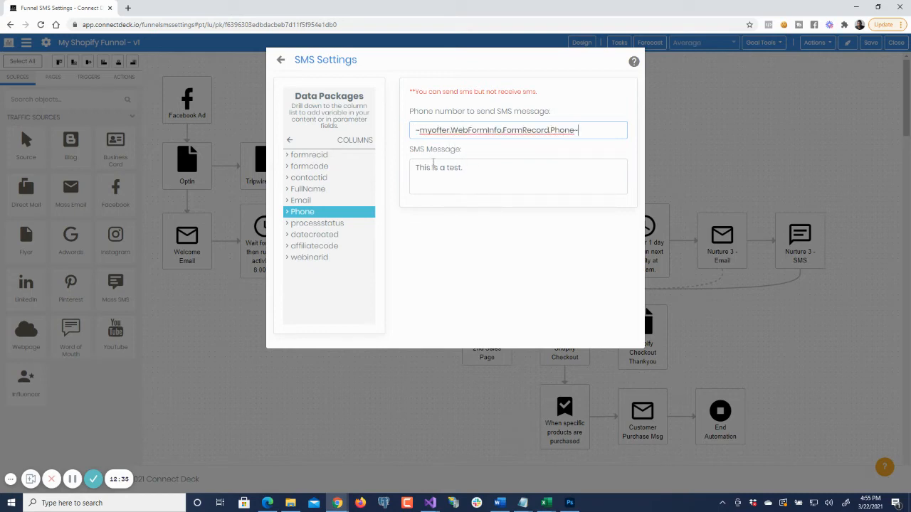
pyautogui.hotkey('ctrl', 'shift', 'Left')
pyautogui.hotkey('ctrl', 'shift', 'Left')
pyautogui.hotkey('ctrl', 'shift', 'Left')
pyautogui.hotkey('ctrl', 'shift', 'Left')
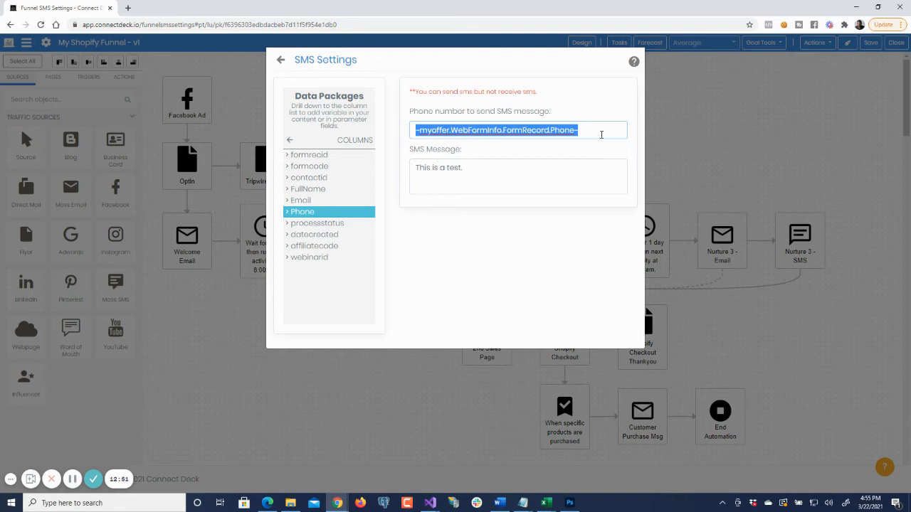
pyautogui.click(599, 134)
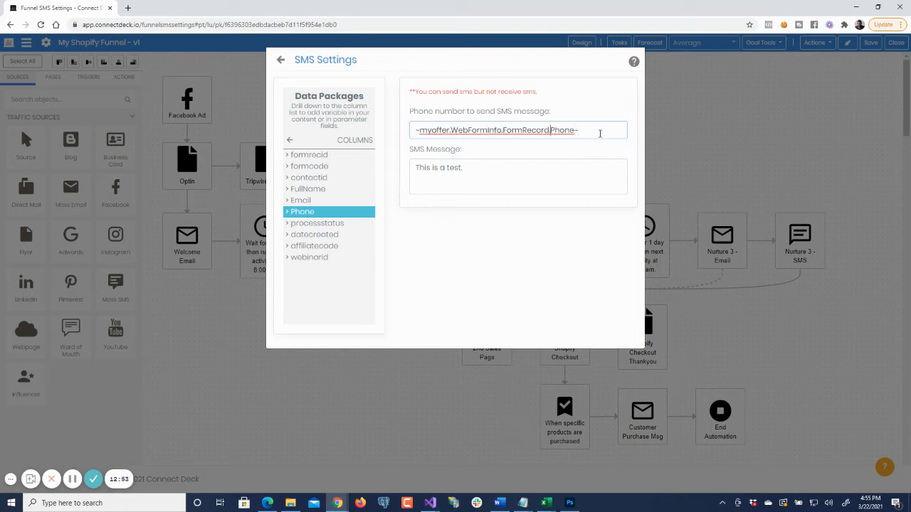
# - Examine the WebFormInfo, FormRecord and Phone segments of the variable in the SMS phone number field
pyautogui.hotkey('ctrl', 'shift', 'Left')
pyautogui.press('Right')
pyautogui.hotkey('shift', 'Right')
pyautogui.hotkey('shift', 'Right')
pyautogui.hotkey('shift', 'Right')
pyautogui.hotkey('shift', 'Right')
pyautogui.hotkey('shift', 'Right')
pyautogui.hotkey('shift', 'Right')
pyautogui.hotkey('shift', 'Right')
pyautogui.hotkey('shift', 'Right')
pyautogui.hotkey('shift', 'Right')
pyautogui.hotkey('shift', 'Right')
pyautogui.hotkey('shift', 'Right')
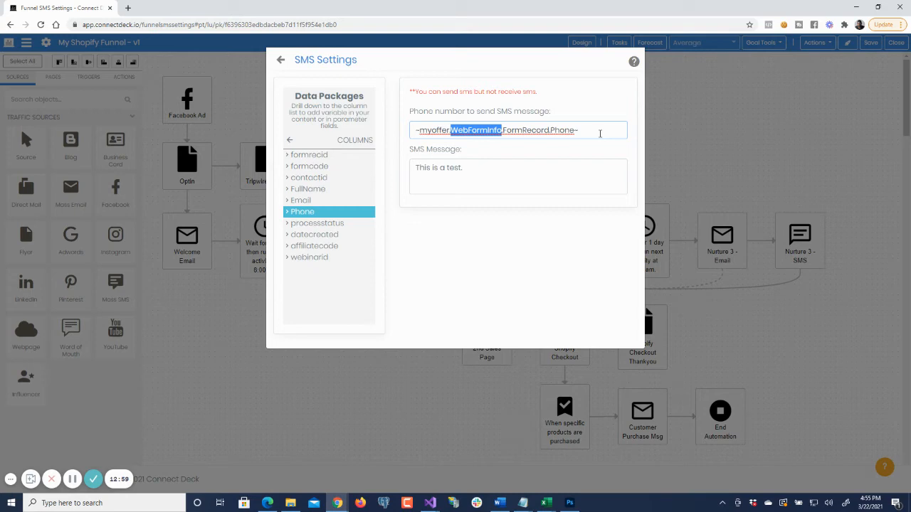
pyautogui.press('Right')
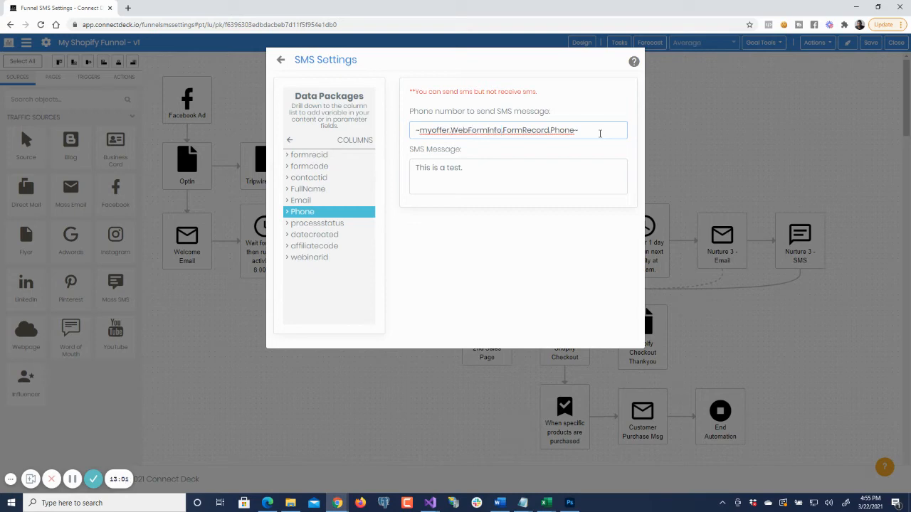
pyautogui.hotkey('shift', 'Right')
pyautogui.hotkey('shift', 'Right')
pyautogui.hotkey('shift', 'Right')
pyautogui.hotkey('shift', 'Right')
pyautogui.hotkey('shift', 'Right')
pyautogui.hotkey('shift', 'Right')
pyautogui.hotkey('shift', 'Right')
pyautogui.hotkey('shift', 'Right')
pyautogui.hotkey('shift', 'Right')
pyautogui.hotkey('shift', 'Right')
pyautogui.hotkey('shift', 'Right')
pyautogui.press('Right')
pyautogui.hotkey('shift', 'Right')
pyautogui.hotkey('shift', 'Right')
pyautogui.hotkey('shift', 'Right')
pyautogui.hotkey('shift', 'Right')
pyautogui.hotkey('shift', 'Right')
pyautogui.hotkey('shift', 'Right')
pyautogui.hotkey('shift', 'Left')
# - Replace the SMS message text with "Checkout this special offer." and close the SMS settings
pyautogui.click(528, 177)
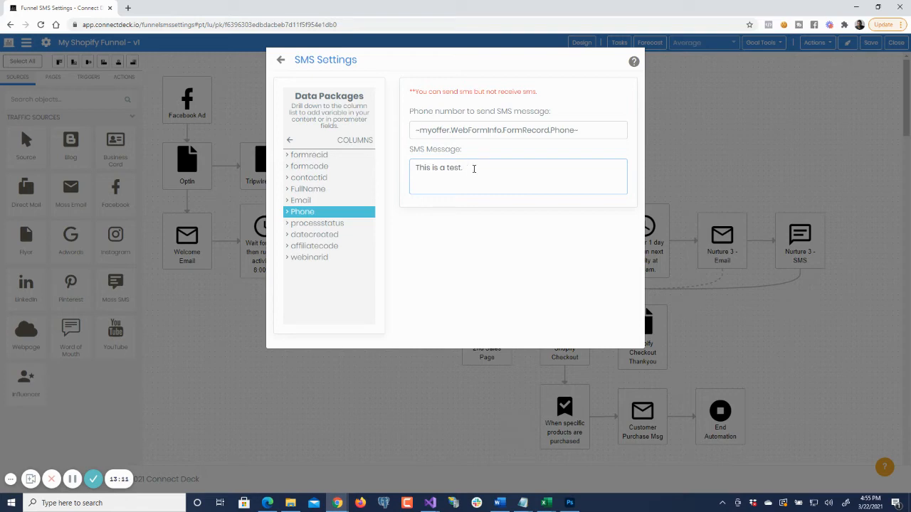
pyautogui.tripleClick(475, 167)
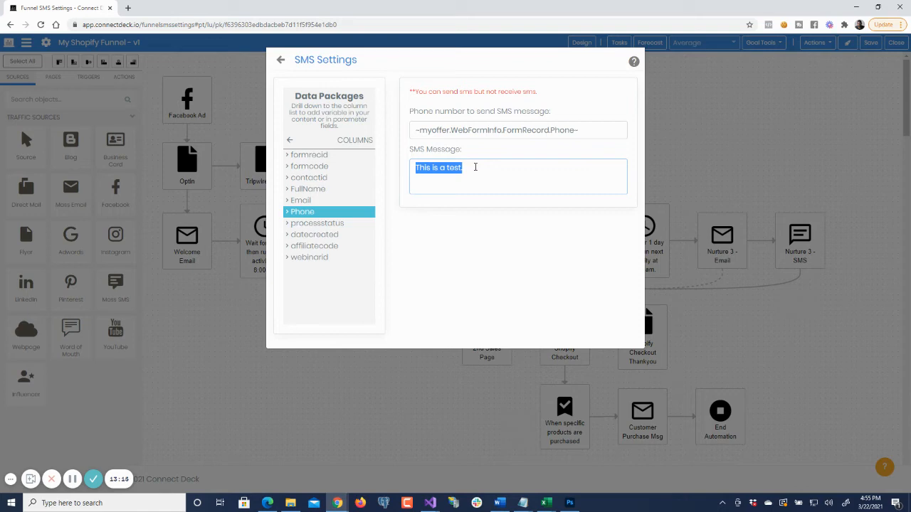
pyautogui.write('H')
pyautogui.press('BackSpace')
pyautogui.write('CHeck')
pyautogui.press('BackSpace')
pyautogui.press('BackSpace')
pyautogui.press('BackSpace')
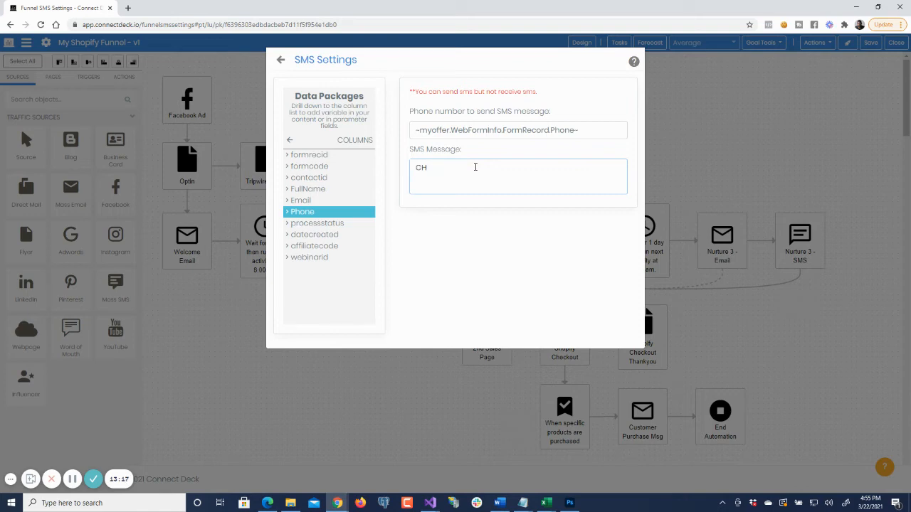
pyautogui.press('BackSpace')
pyautogui.write('heckout this special offer.')
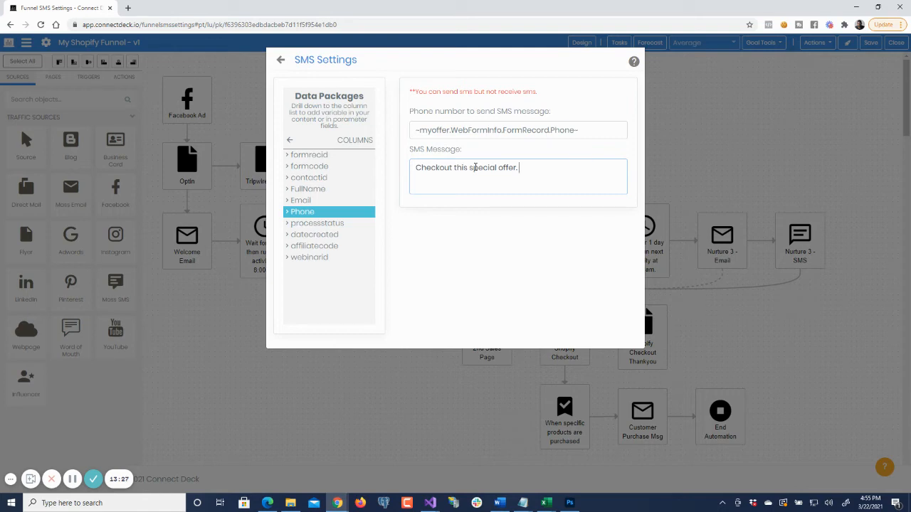
pyautogui.click(281, 61)
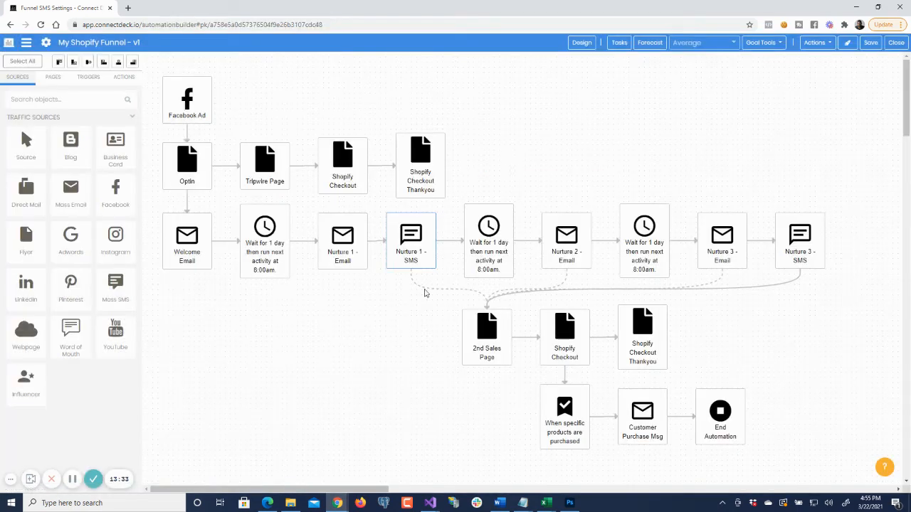
# - Open the 2nd Sales Page settings and change the page path to lashkitoffer2
pyautogui.click(495, 329)
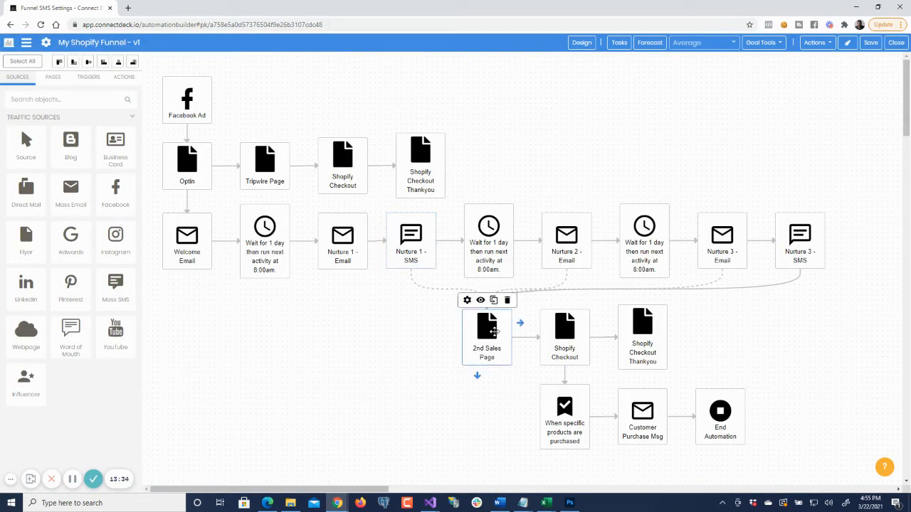
pyautogui.click(467, 300)
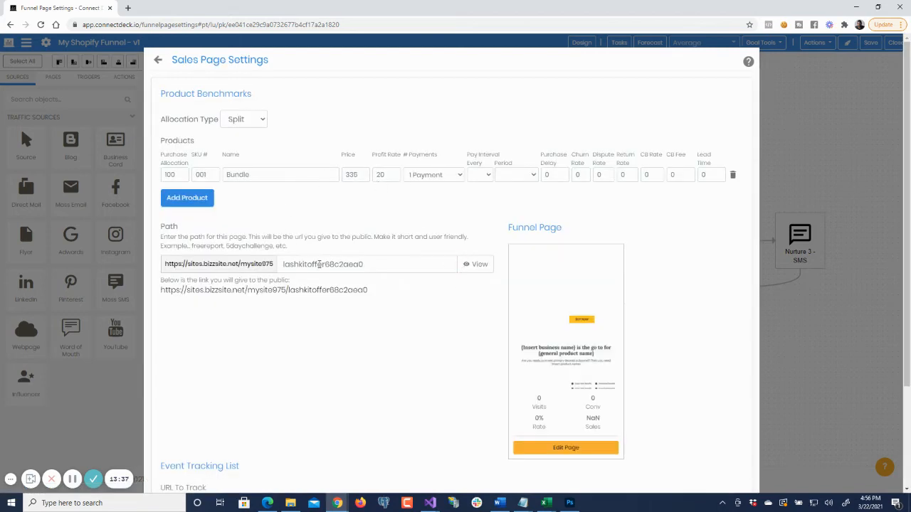
pyautogui.click(373, 266)
pyautogui.doubleClick(372, 266)
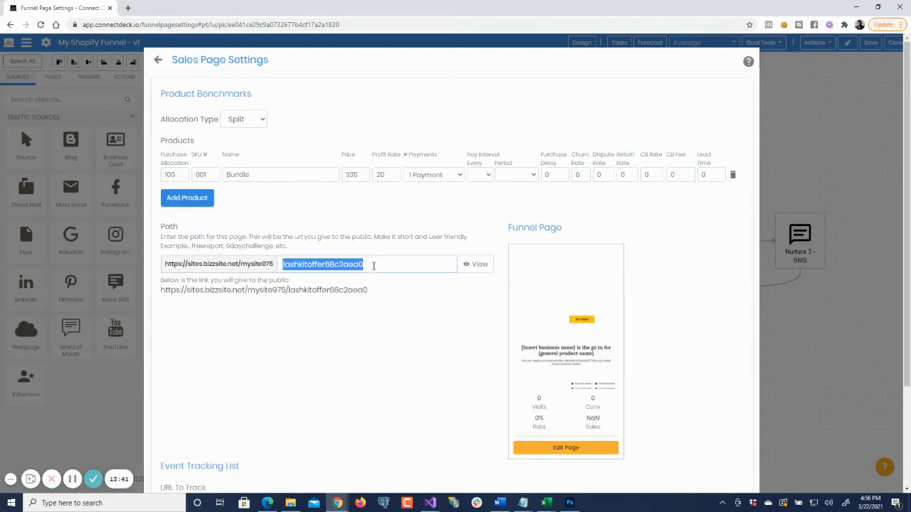
pyautogui.click(373, 265)
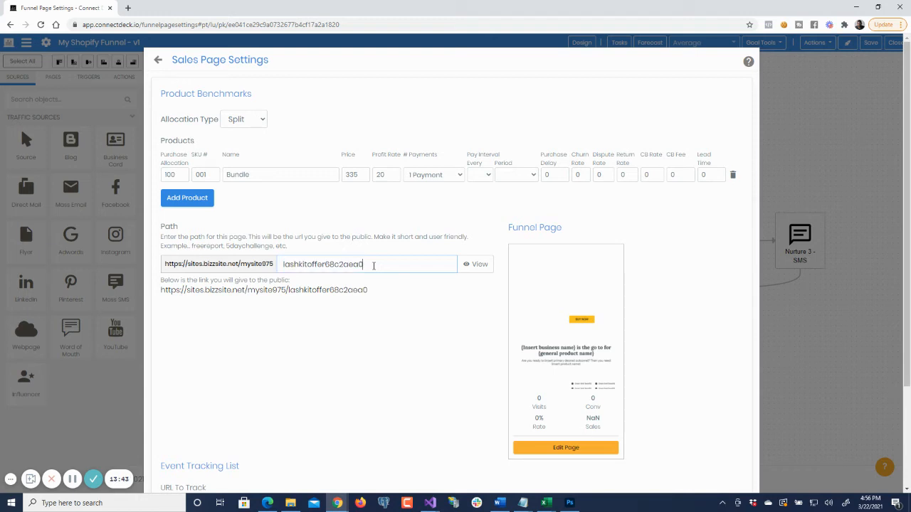
pyautogui.hotkey('shift', 'Left')
pyautogui.hotkey('shift', 'Left')
pyautogui.hotkey('shift', 'Left')
pyautogui.hotkey('shift', 'Left')
pyautogui.hotkey('shift', 'Left')
pyautogui.hotkey('shift', 'Left')
pyautogui.hotkey('shift', 'Left')
pyautogui.hotkey('shift', 'Left')
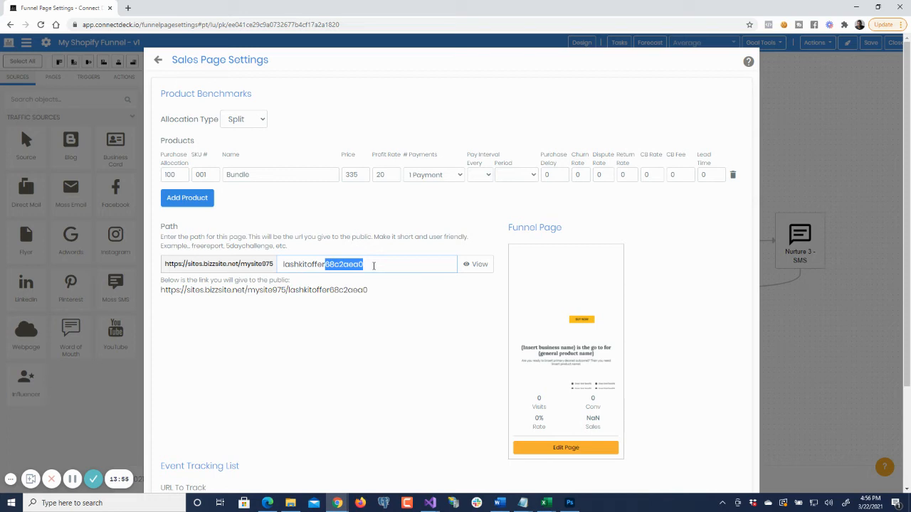
pyautogui.hotkey('ctrl', 'a')
pyautogui.write('lashk')
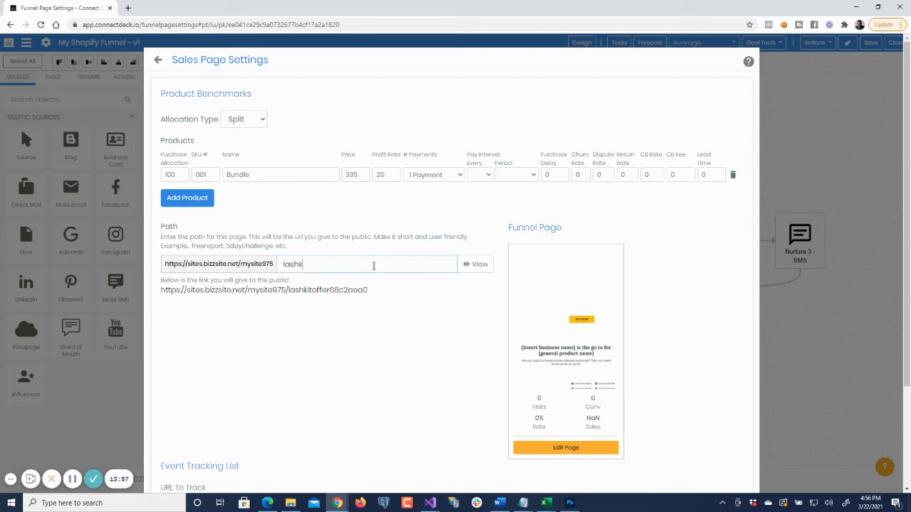
pyautogui.write('itoffer2')
pyautogui.click(363, 337)
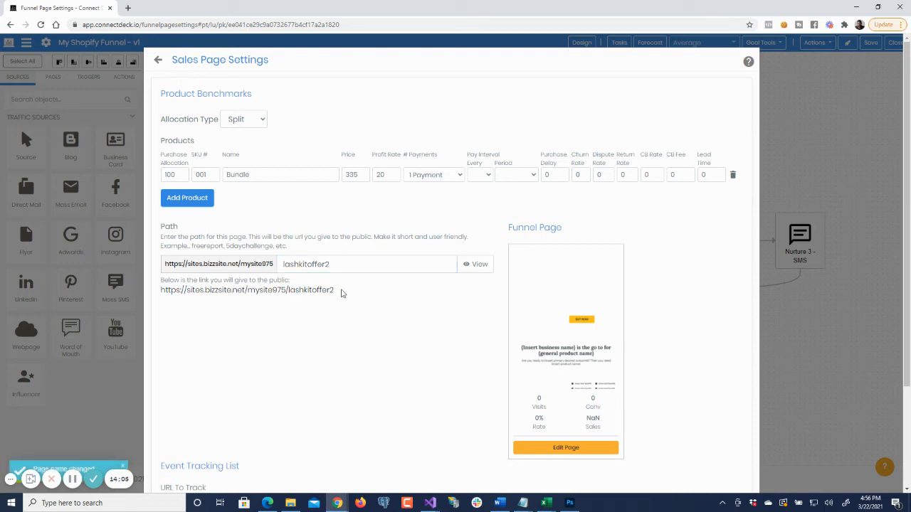
pyautogui.moveTo(336, 291); pyautogui.dragTo(161, 291)
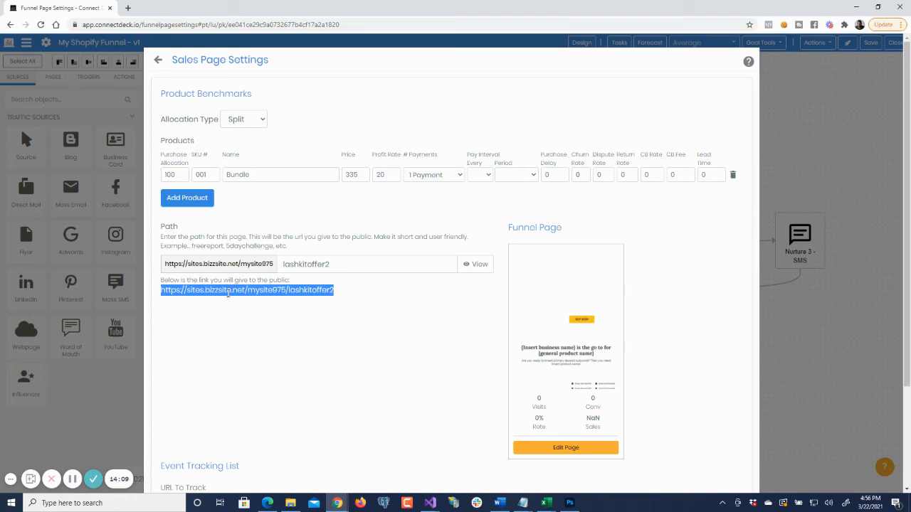
pyautogui.rightClick(265, 292)
pyautogui.click(288, 299)
pyautogui.click(158, 60)
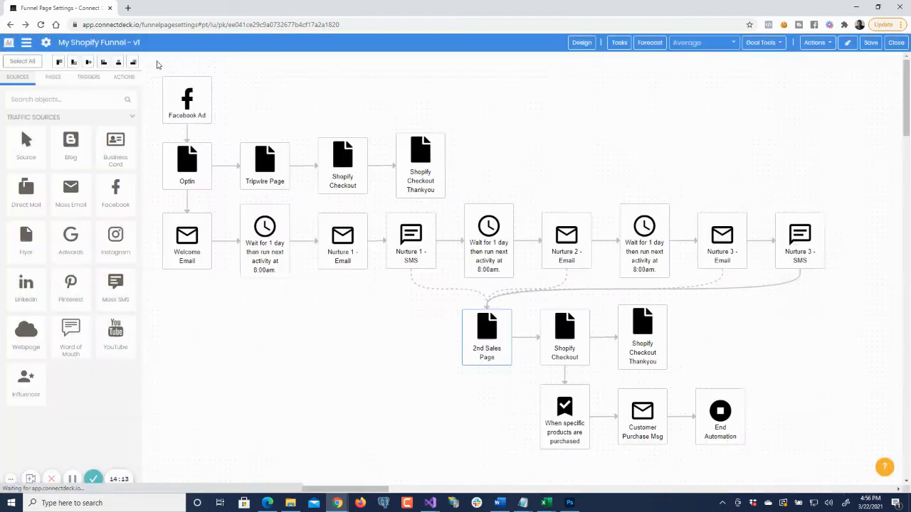
# - Add the copied lashkitoffer2 page link to the end of the Nurture 1 - SMS message and close its settings
pyautogui.click(403, 233)
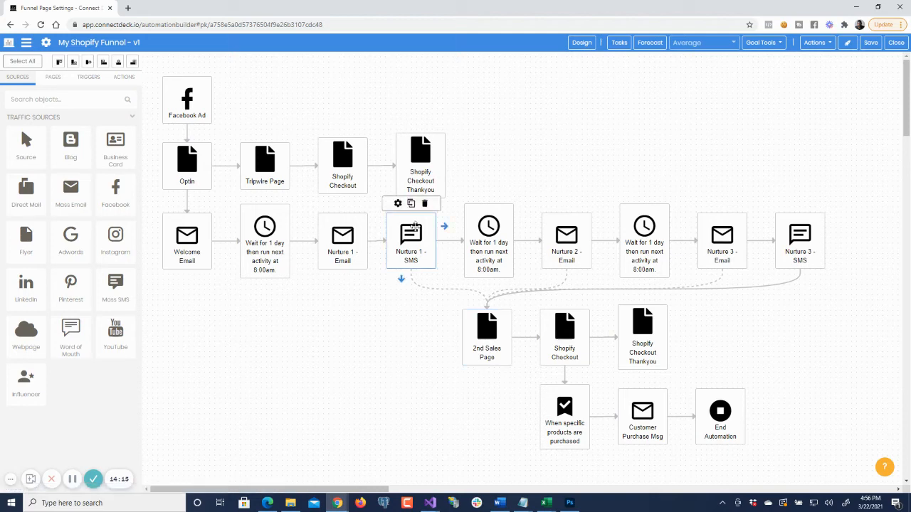
pyautogui.click(398, 203)
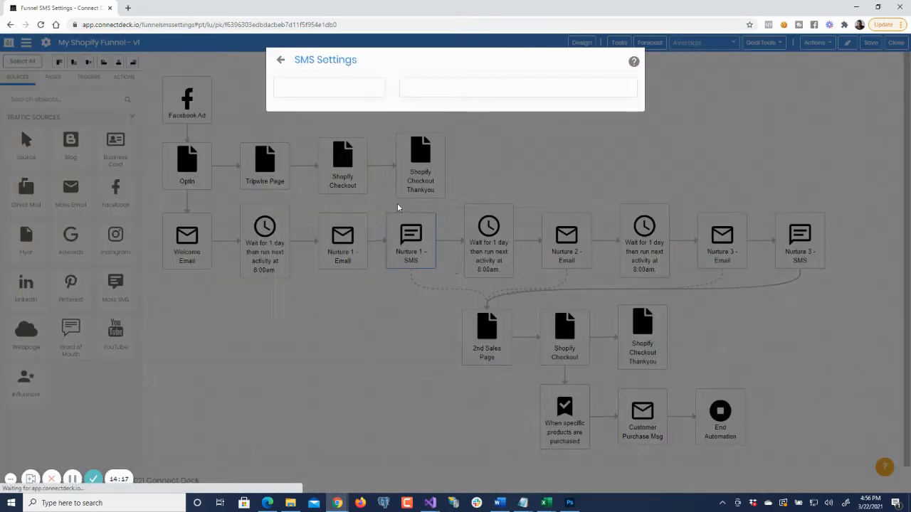
pyautogui.click(539, 168)
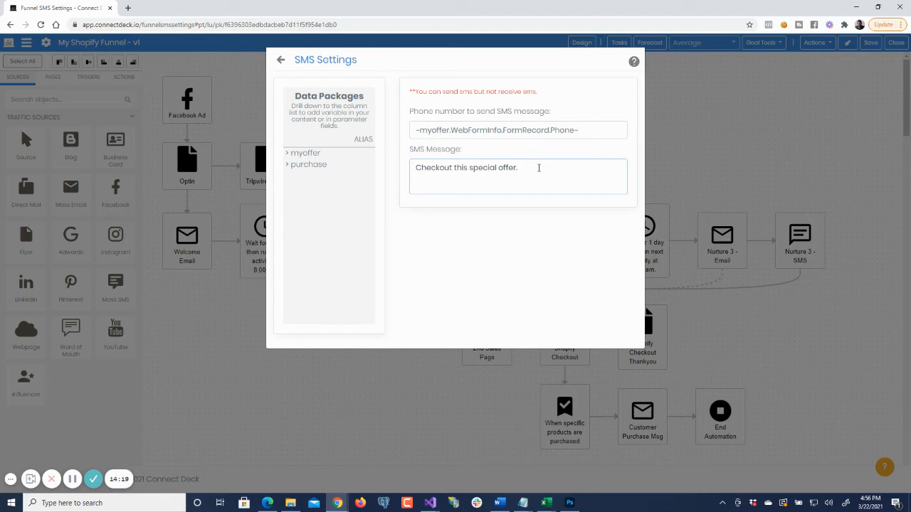
pyautogui.hotkey('ctrl', 'v')
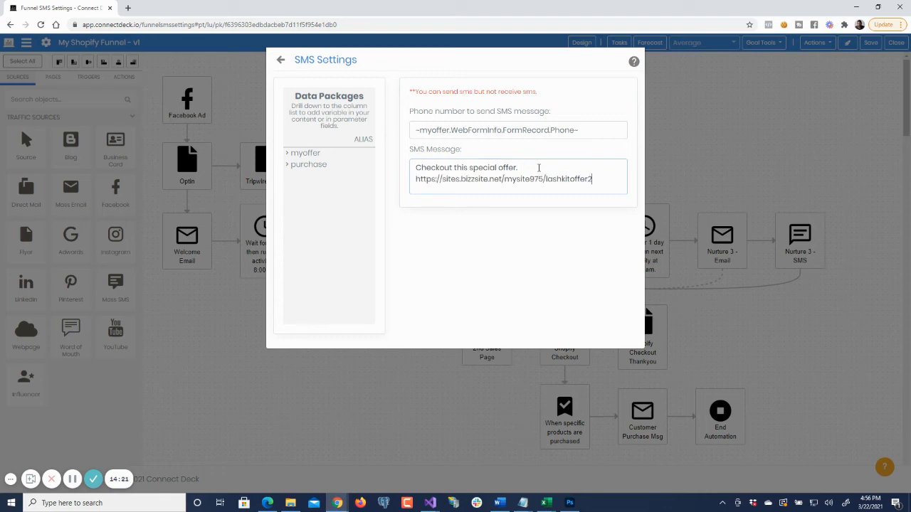
pyautogui.hotkey('shift', 'End')
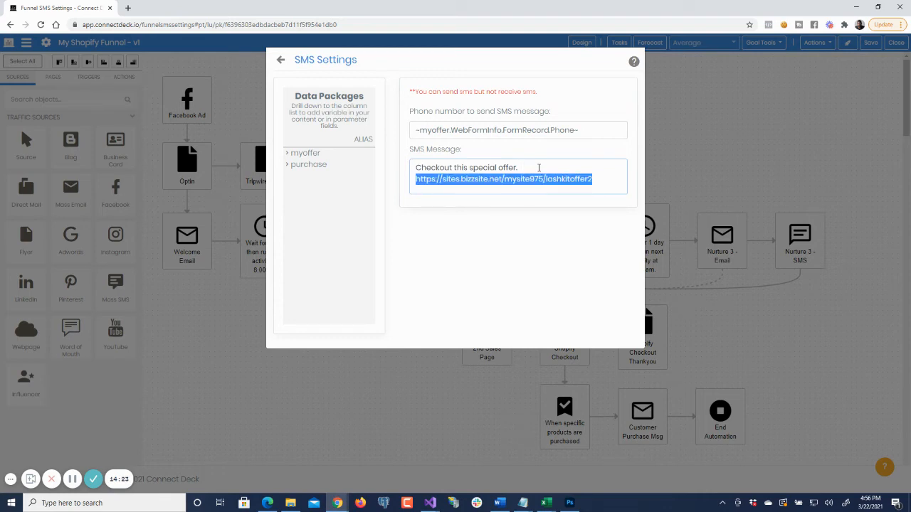
pyautogui.click(282, 62)
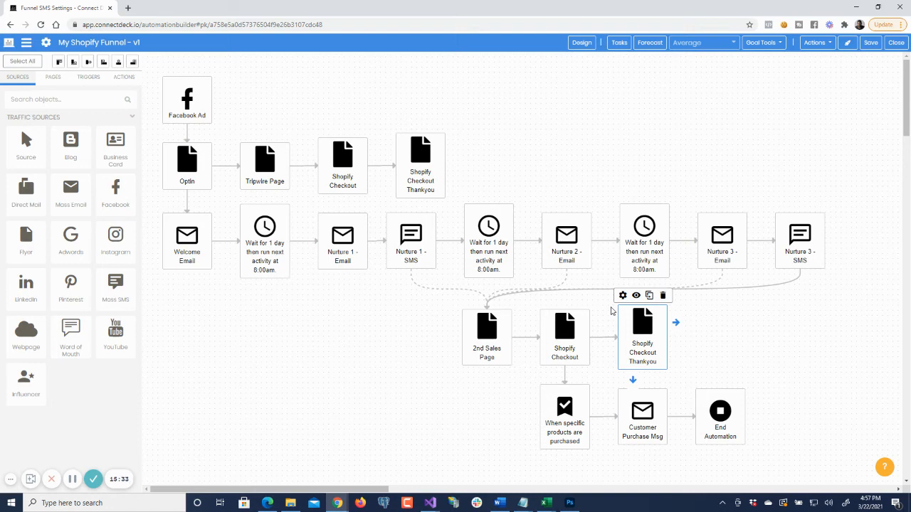
# - Review the front-end funnel path from Facebook Ad through Optin, Tripwire Page and Shopify Checkout to its Thankyou page
pyautogui.click(195, 101)
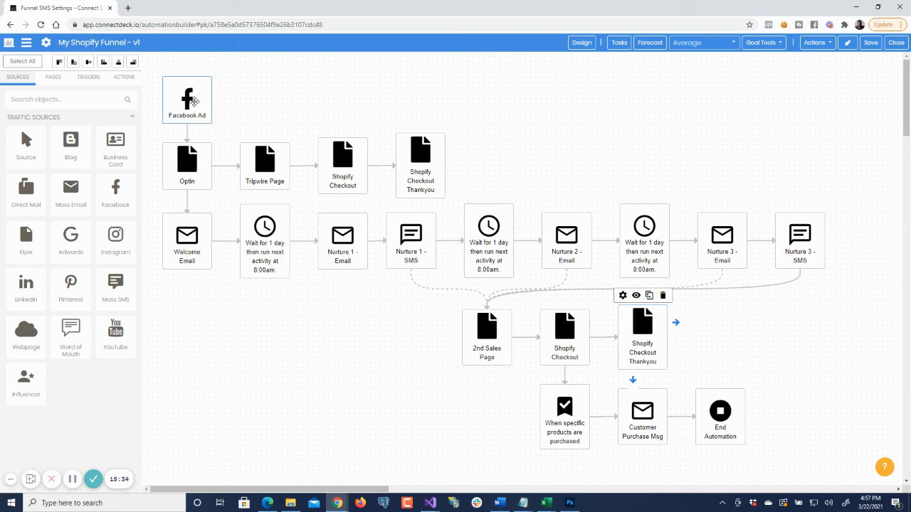
pyautogui.click(184, 161)
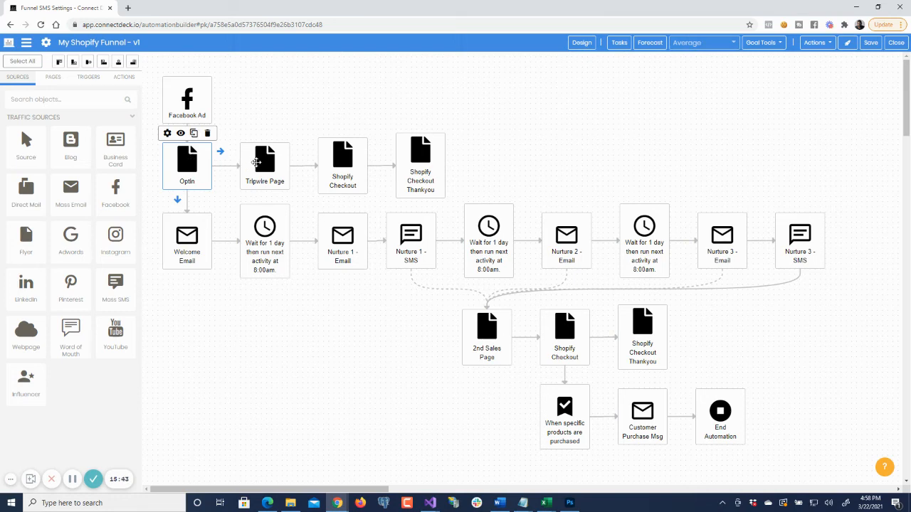
pyautogui.click(265, 162)
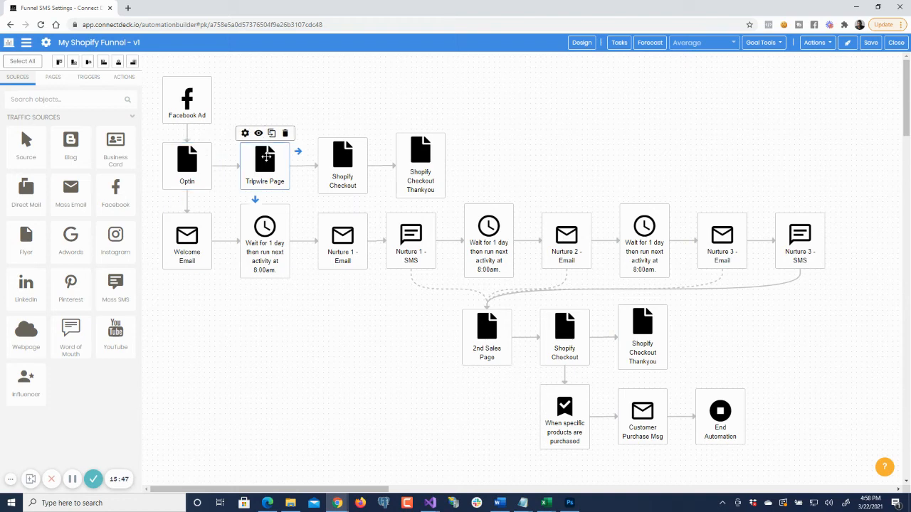
pyautogui.click(334, 162)
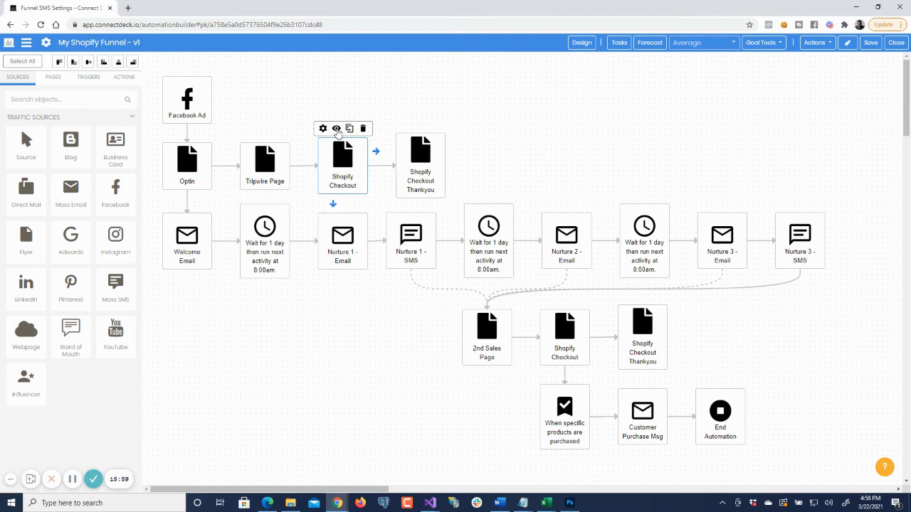
pyautogui.click(431, 151)
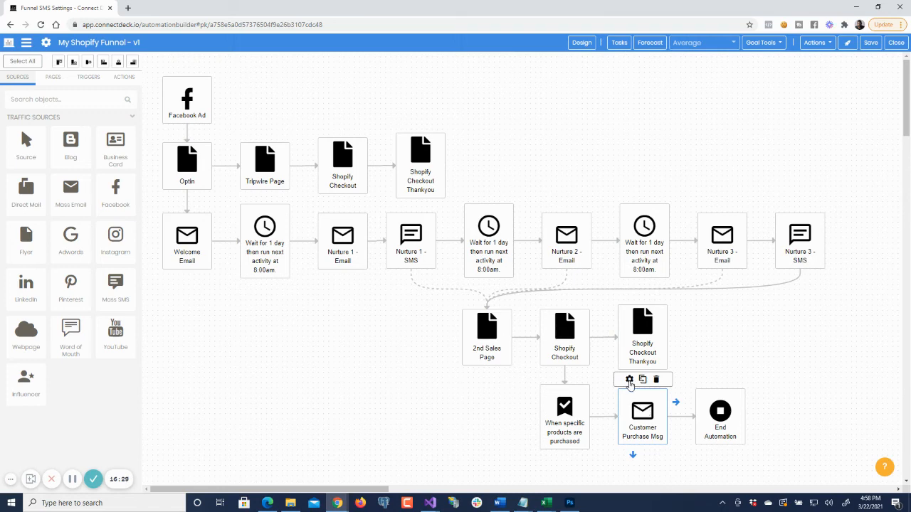
# - Open the Customer Purchase Msg email in the editor and examine its Send to Name and Send to Email variables
pyautogui.click(629, 381)
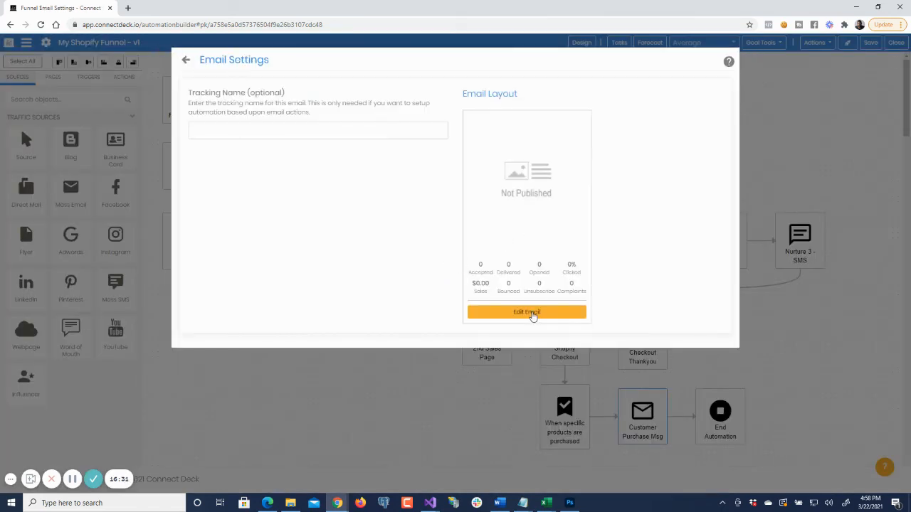
pyautogui.click(532, 315)
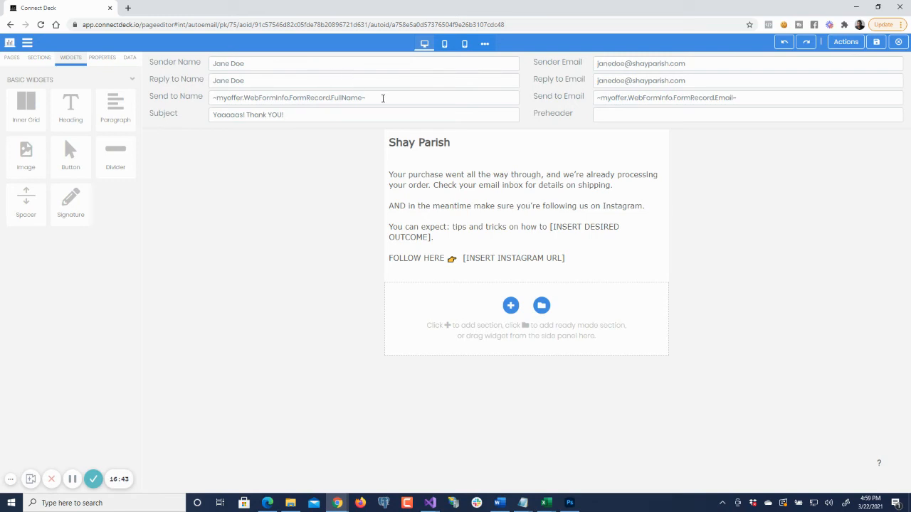
pyautogui.click(390, 97)
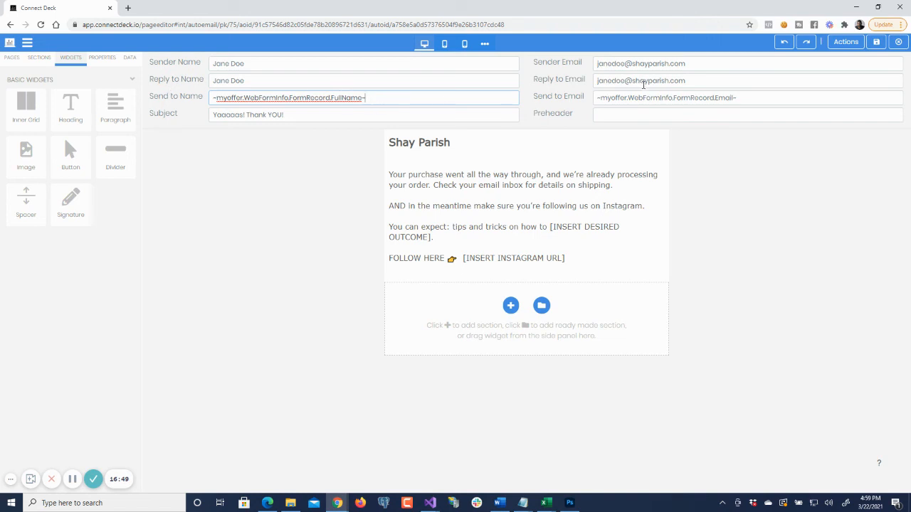
pyautogui.click(729, 99)
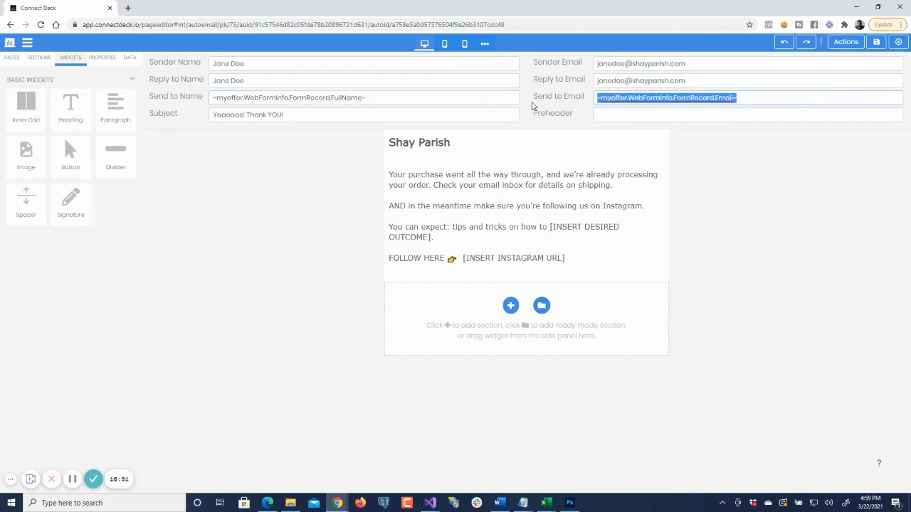
# - Open the purchase email's body paragraph for editing and examine the [INSERT DESIRED OUTCOME] and [INSERT INSTAGRAM URL] placeholders
pyautogui.click(481, 207)
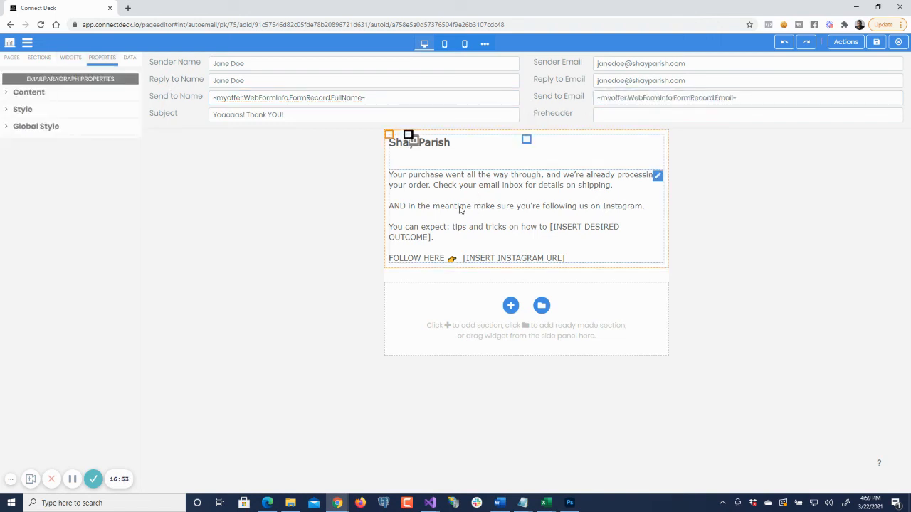
pyautogui.click(430, 195)
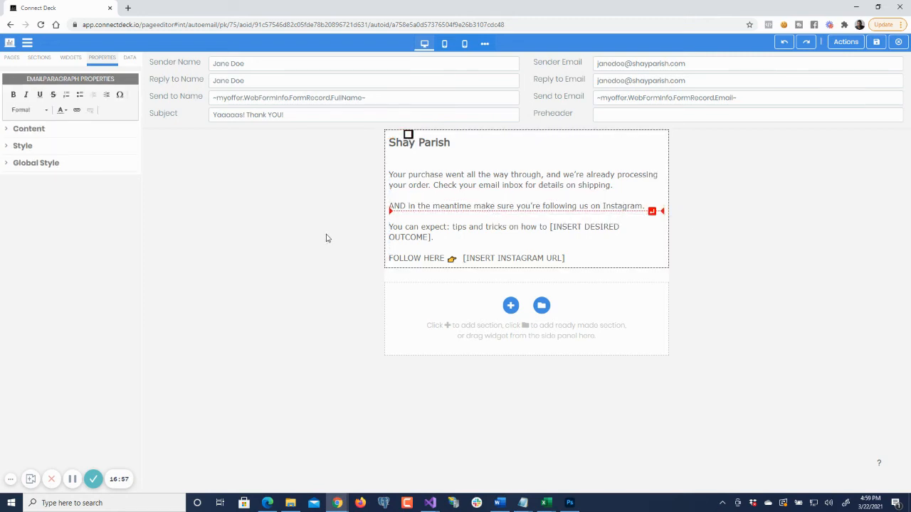
pyautogui.click(549, 227)
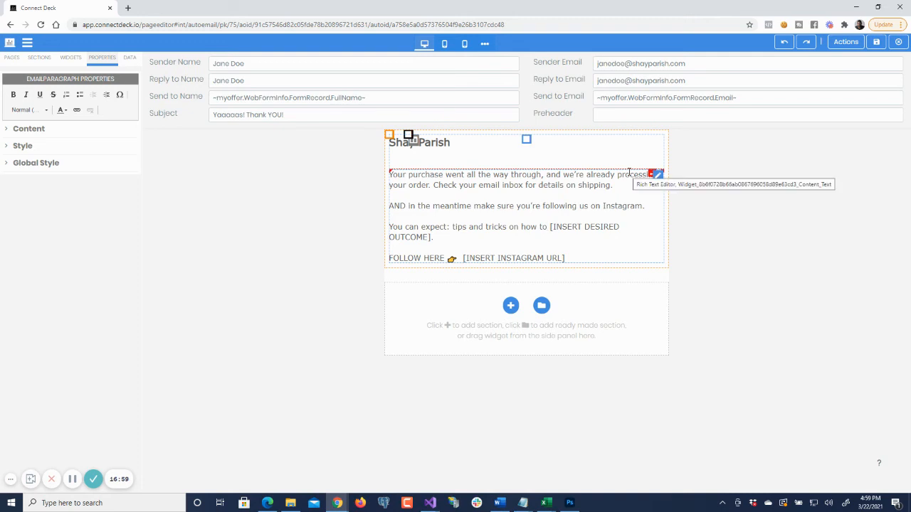
pyautogui.hotkey('shift', 'Down')
pyautogui.press('Down')
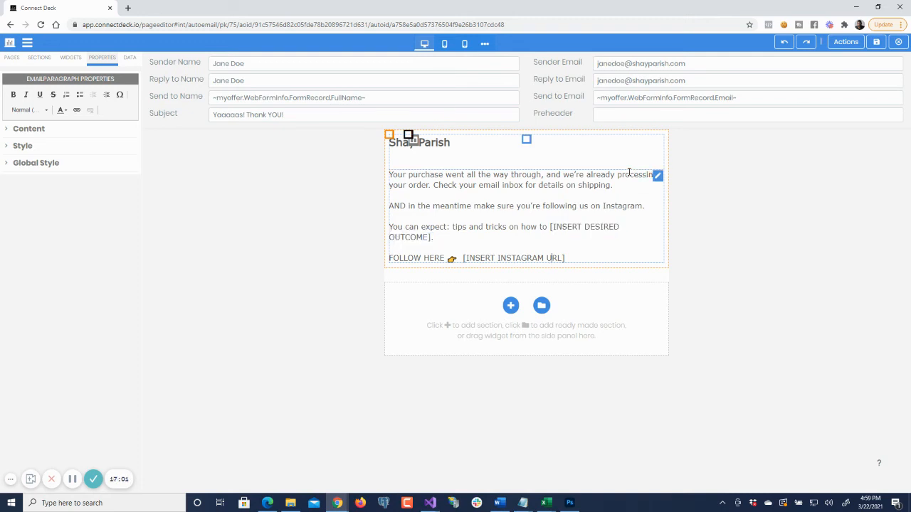
# - Highlight the [INSERT INSTAGRAM URL] placeholder in the purchase email's body, leave the text as it is, and close the email editor
pyautogui.hotkey('ctrl', 'shift', 'Left')
pyautogui.hotkey('ctrl', 'shift', 'Left')
pyautogui.hotkey('ctrl', 'shift', 'Left')
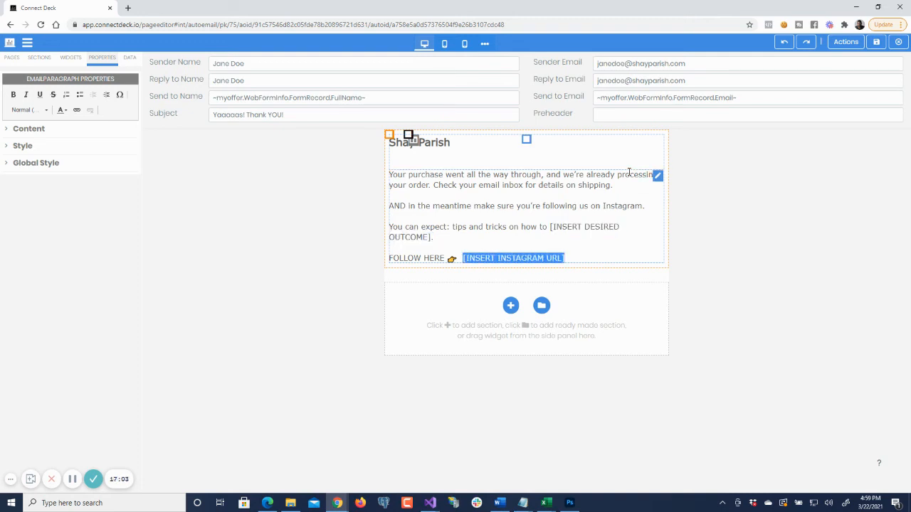
pyautogui.click(317, 226)
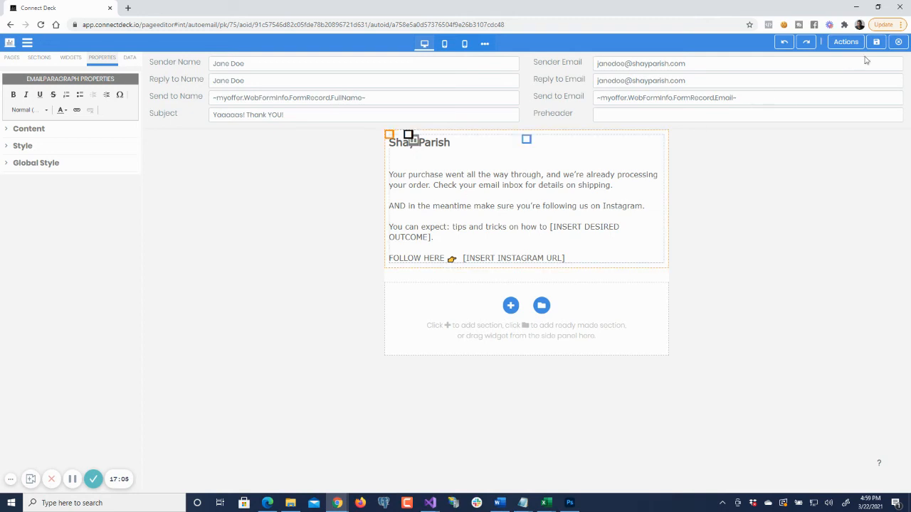
pyautogui.click(900, 43)
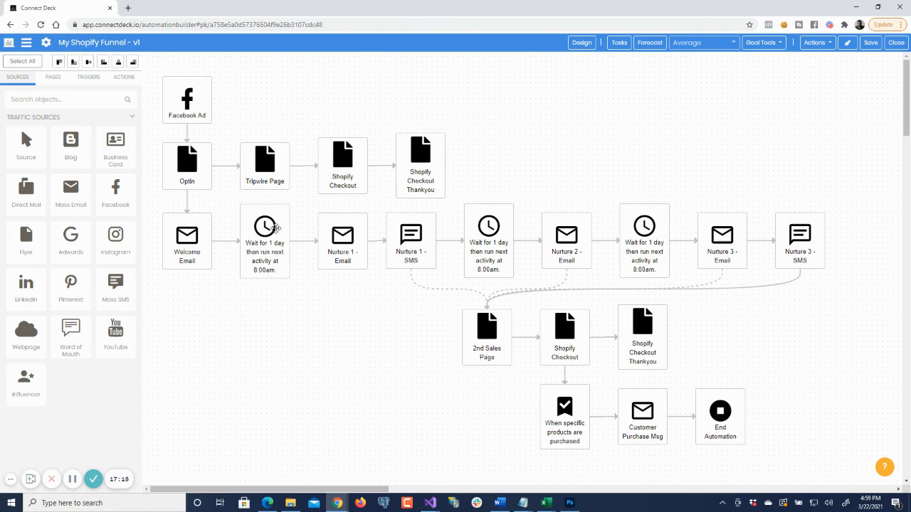
# - Review the nurture sequence from the first one-day wait through the Nurture 1, 2 and 3 messages to Nurture 3 - SMS
pyautogui.moveTo(265, 227)
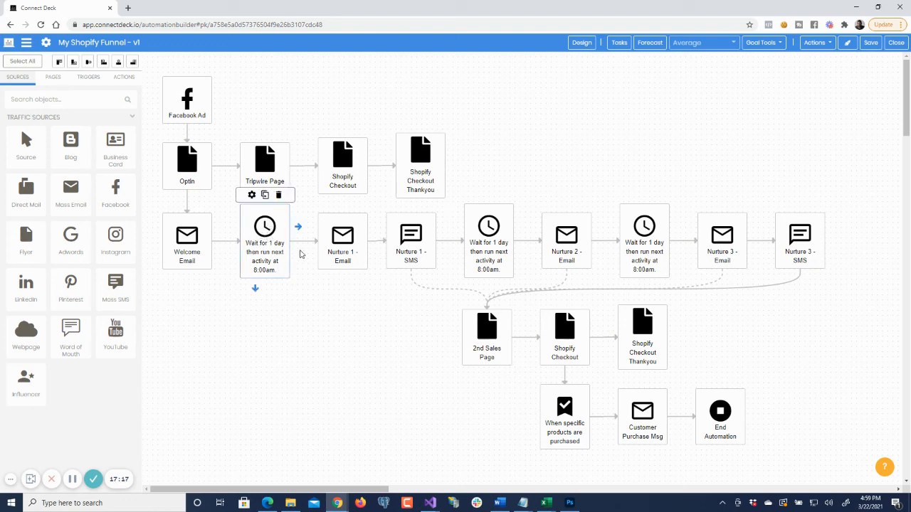
pyautogui.moveTo(416, 240)
pyautogui.click(349, 239)
pyautogui.click(410, 235)
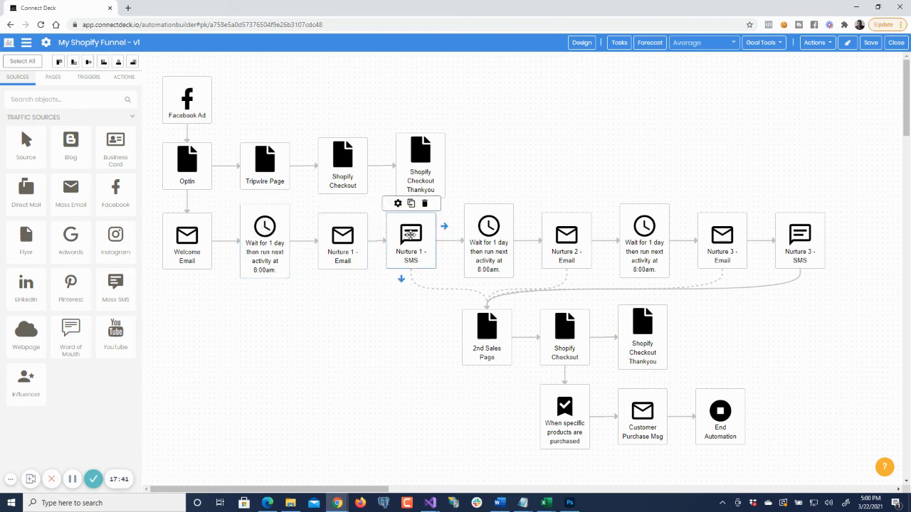
pyautogui.click(350, 238)
pyautogui.click(412, 235)
pyautogui.click(488, 226)
pyautogui.click(568, 235)
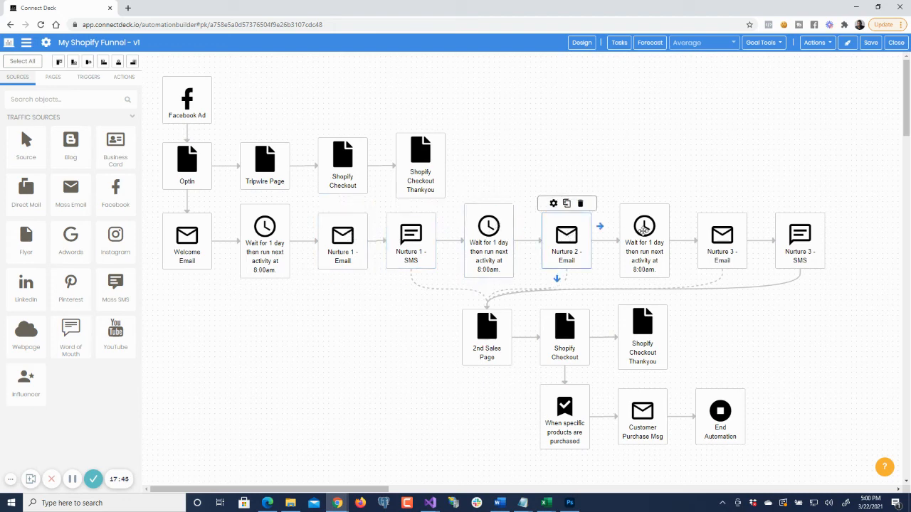
pyautogui.click(644, 229)
pyautogui.click(727, 236)
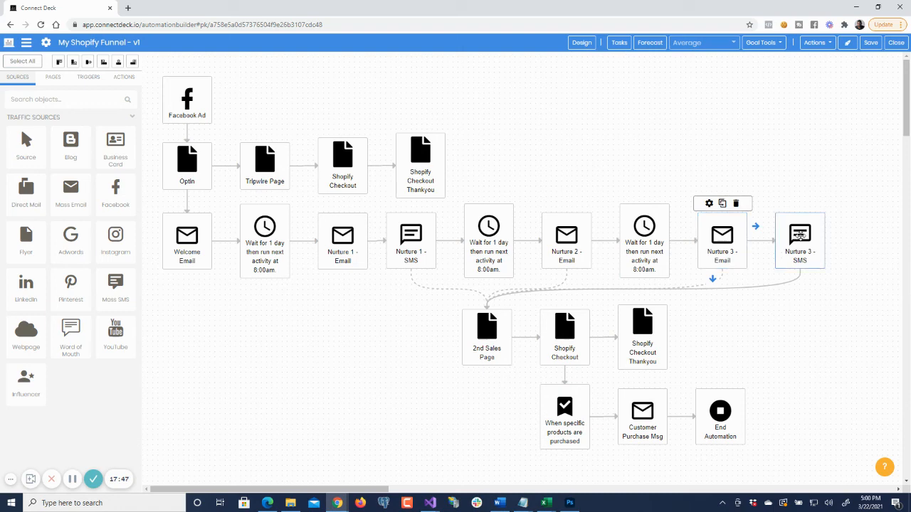
pyautogui.click(790, 238)
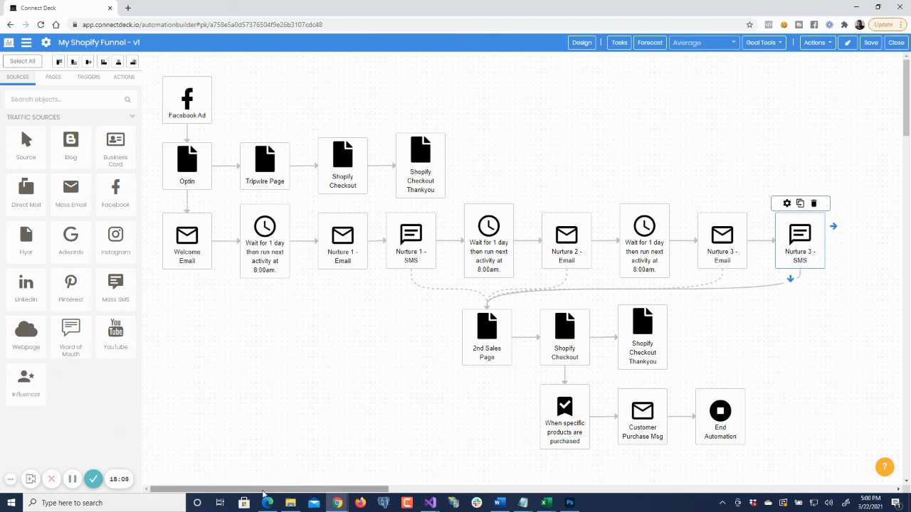
# - Extend the sequence after Nurture 3 - SMS with a Wait, an Email and an SMS activity on the Yes branch
pyautogui.moveTo(252, 489); pyautogui.dragTo(345, 489)
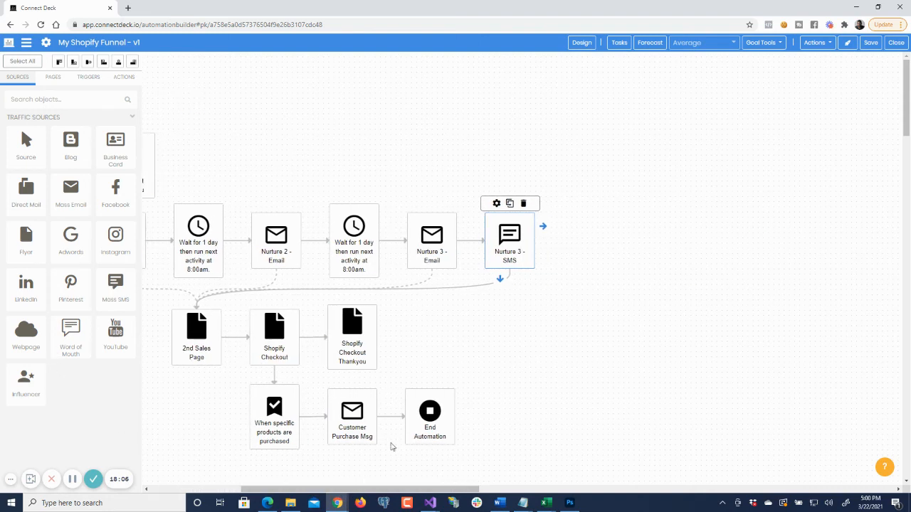
pyautogui.click(543, 226)
pyautogui.moveTo(624, 243); pyautogui.dragTo(624, 266)
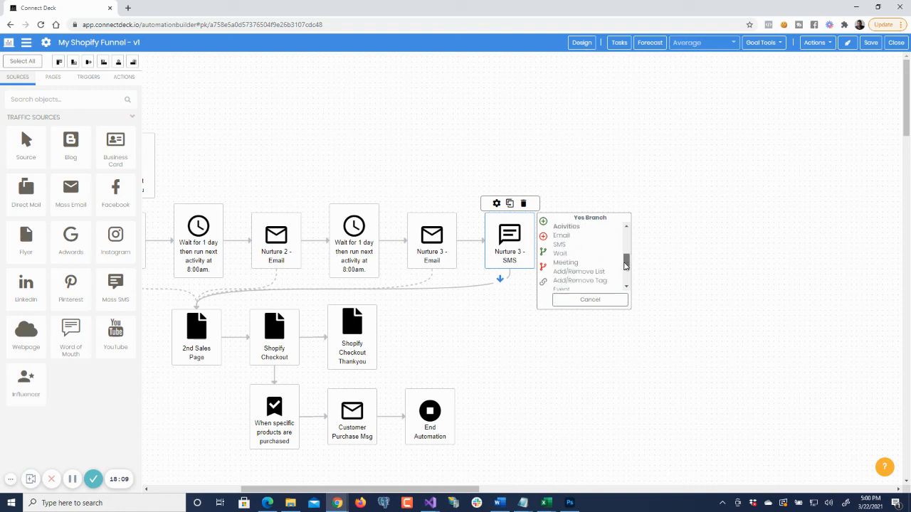
pyautogui.click(580, 255)
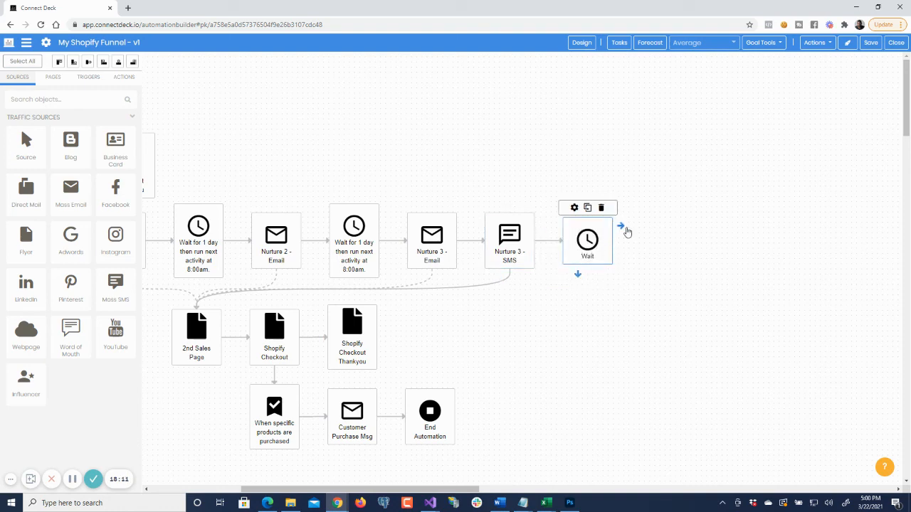
pyautogui.click(620, 228)
pyautogui.click(644, 240)
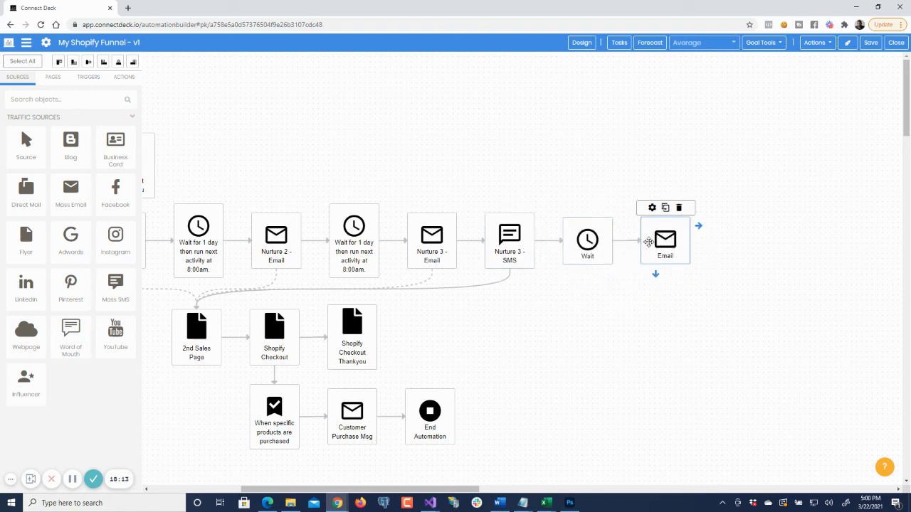
pyautogui.click(697, 228)
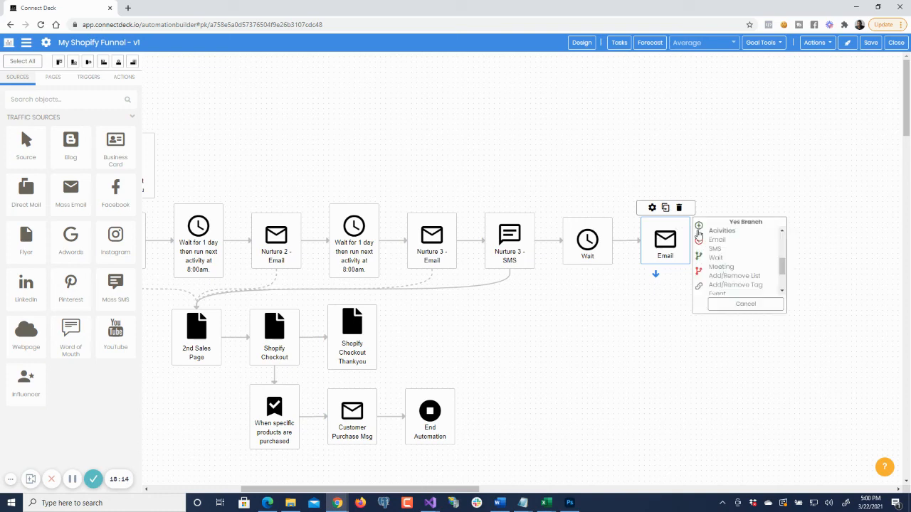
pyautogui.click(716, 257)
# - Add a second Wait activity after the new SMS at the end of the sequence
pyautogui.click(777, 228)
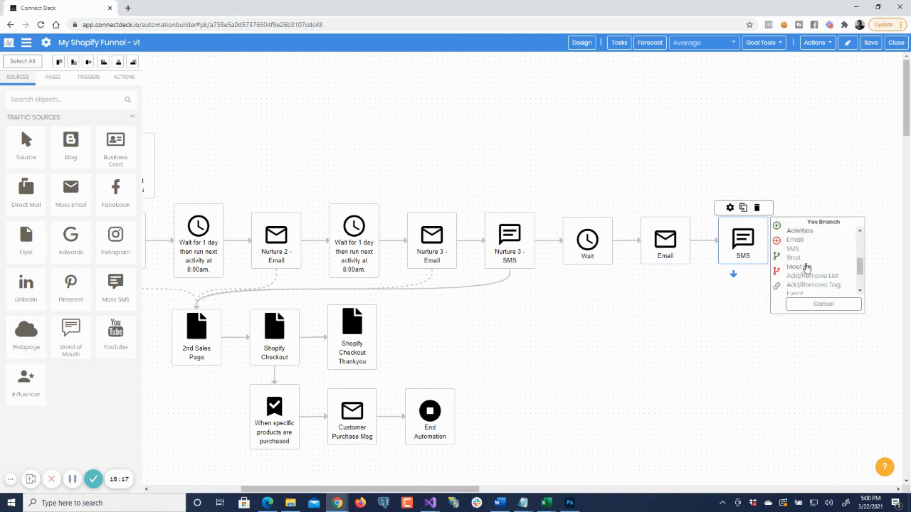
pyautogui.scroll(-2, 806, 267)
pyautogui.scroll(3, 801, 266)
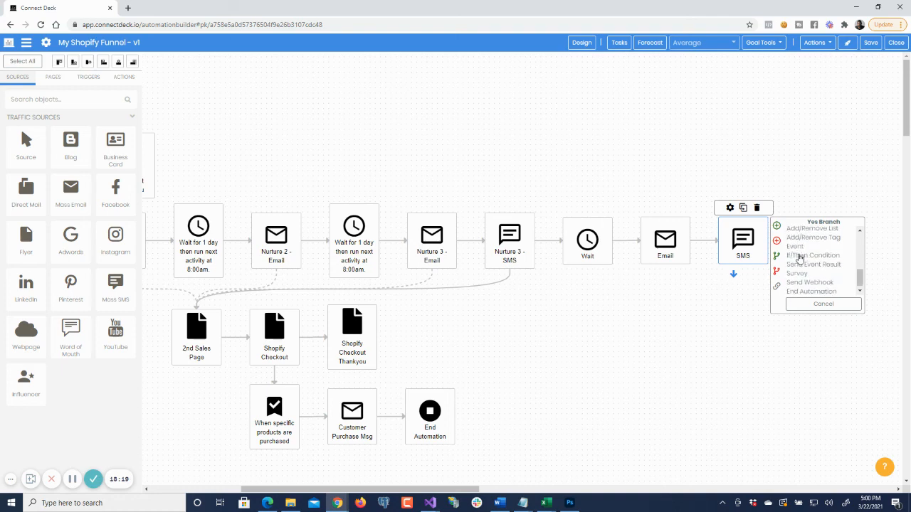
pyautogui.scroll(-3, 799, 263)
pyautogui.moveTo(860, 279); pyautogui.dragTo(860, 271)
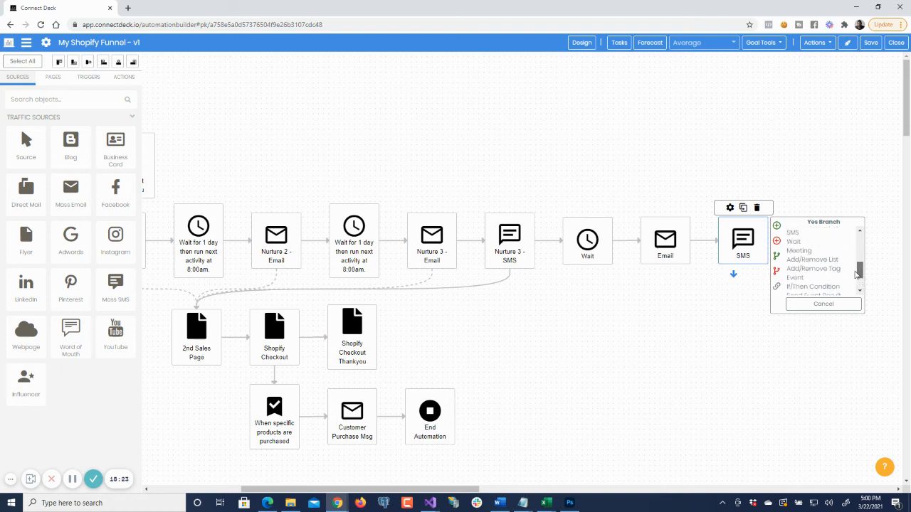
pyautogui.click(797, 242)
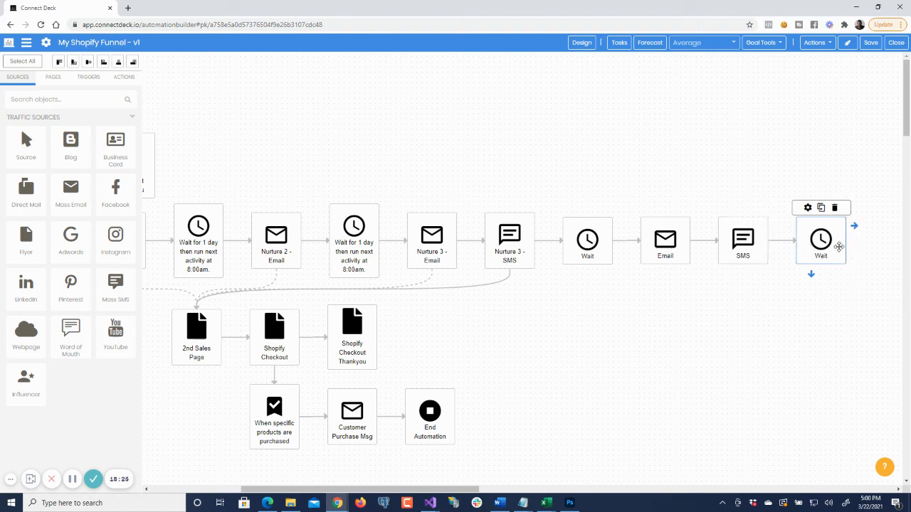
# - Add another Email and another SMS activity after the second new Wait
pyautogui.moveTo(455, 488); pyautogui.dragTo(511, 488)
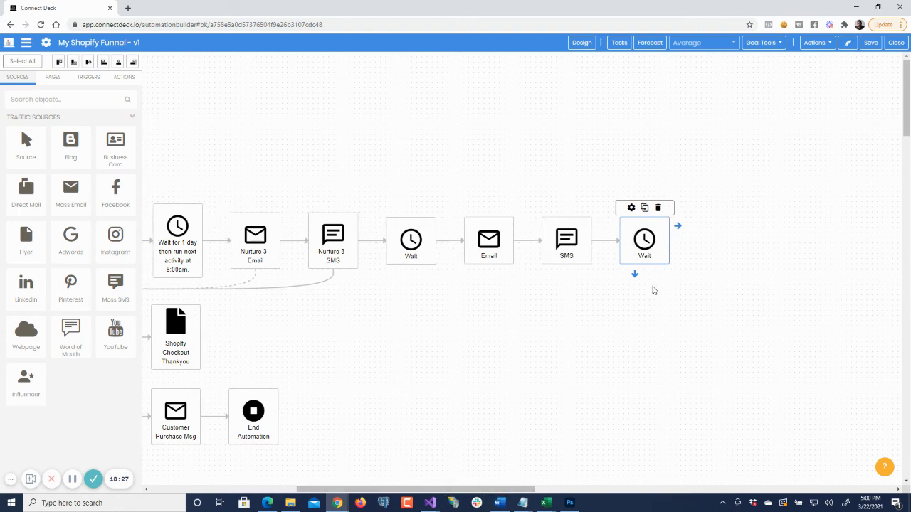
pyautogui.click(677, 228)
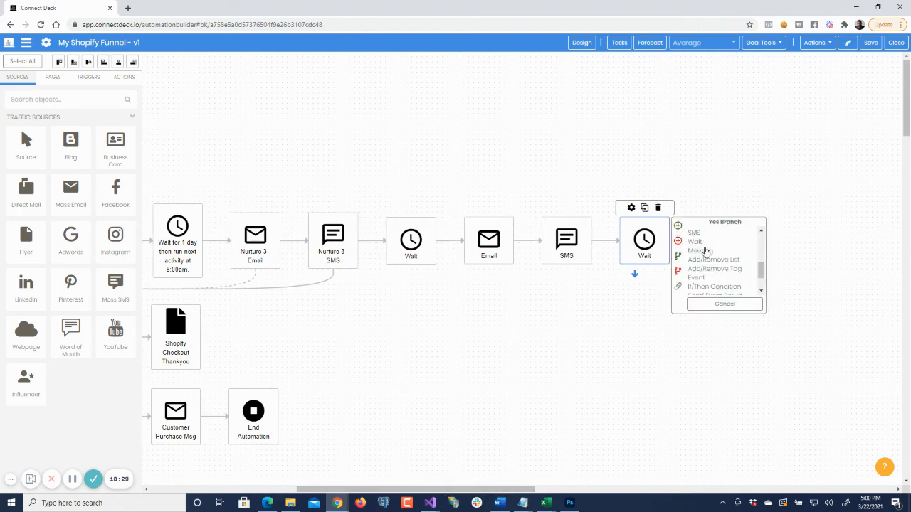
pyautogui.click(761, 230)
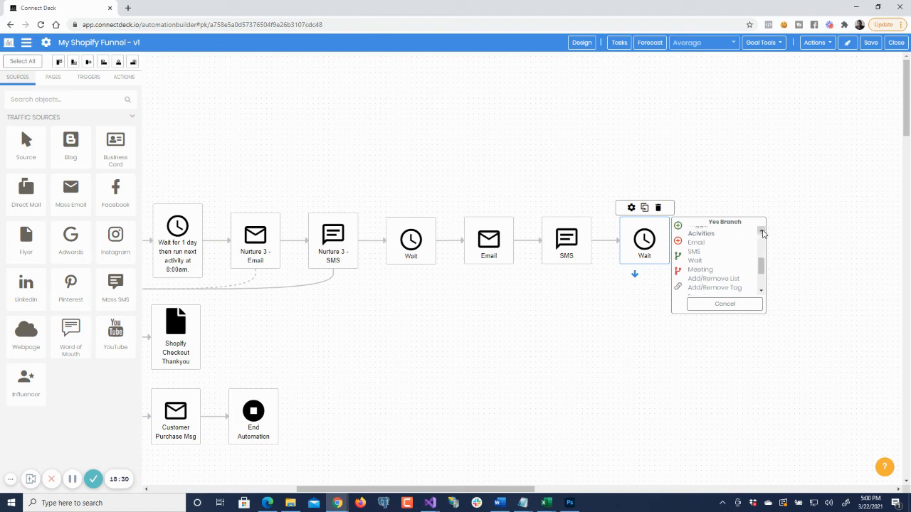
pyautogui.click(711, 246)
pyautogui.click(755, 226)
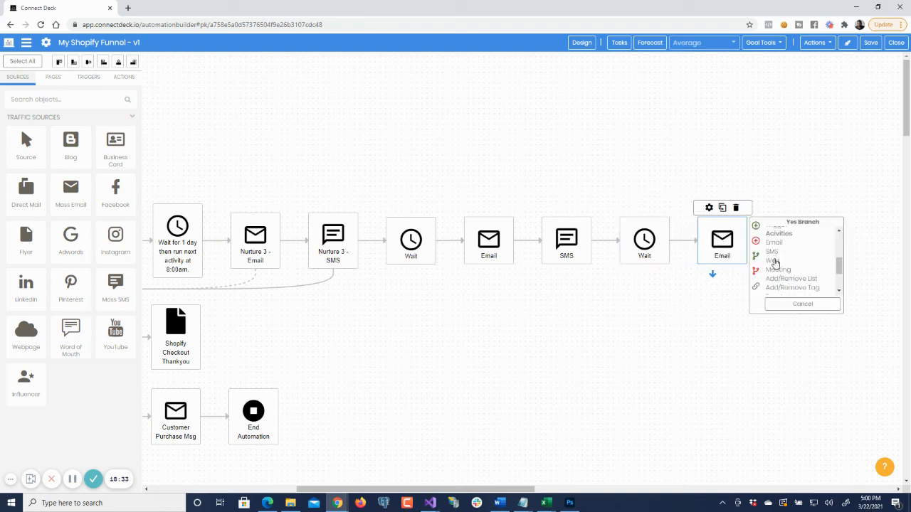
pyautogui.click(774, 253)
# - Connect the final SMS activity to the 2nd Sales Page with a Yes branch connector
pyautogui.click(789, 275)
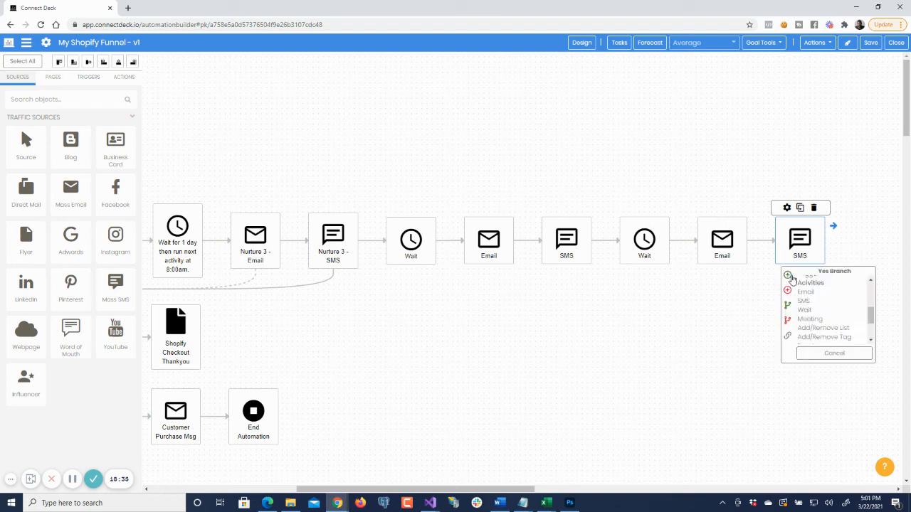
pyautogui.click(793, 249)
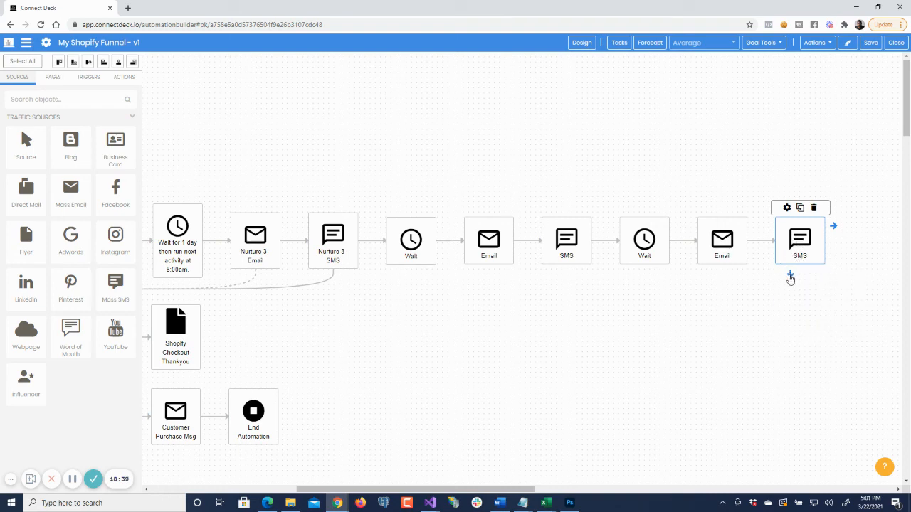
pyautogui.click(790, 275)
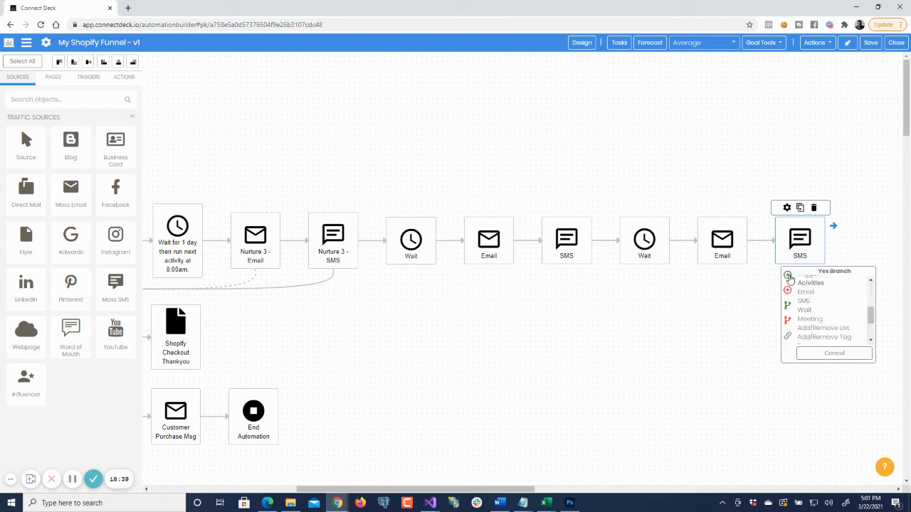
pyautogui.click(790, 311)
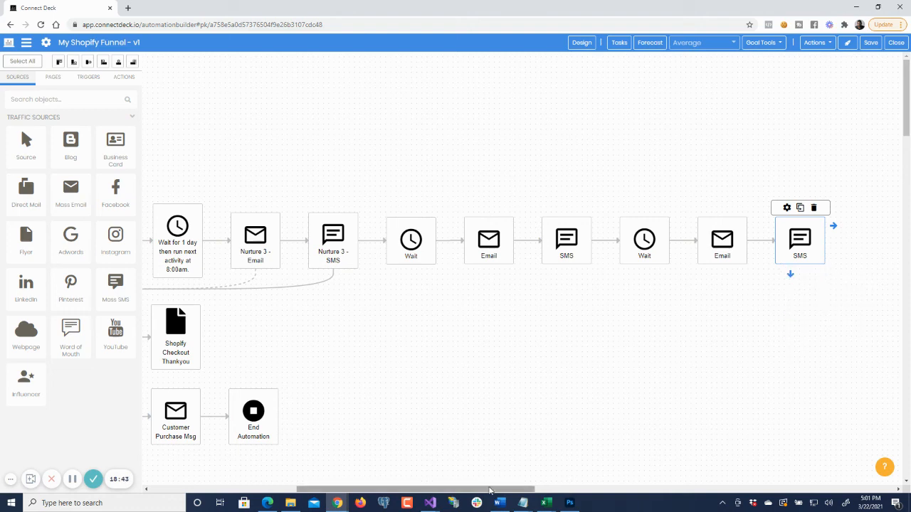
pyautogui.moveTo(491, 489)
pyautogui.mouseDown()
pyautogui.moveTo(387, 489)
pyautogui.moveTo(488, 489)
pyautogui.mouseUp()
pyautogui.click(349, 330)
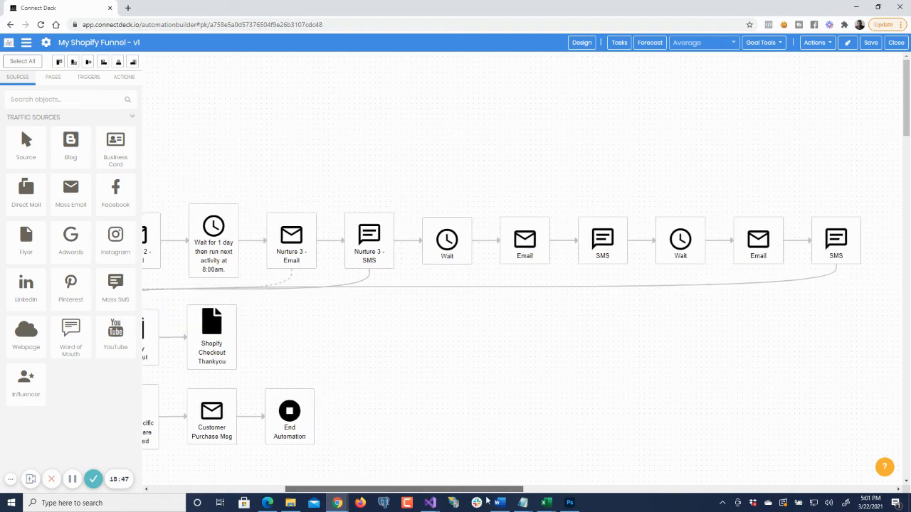
# - Delete the solid connector running from Nurture 3 - SMS to the 2nd Sales Page
pyautogui.click(361, 284)
pyautogui.click(447, 296)
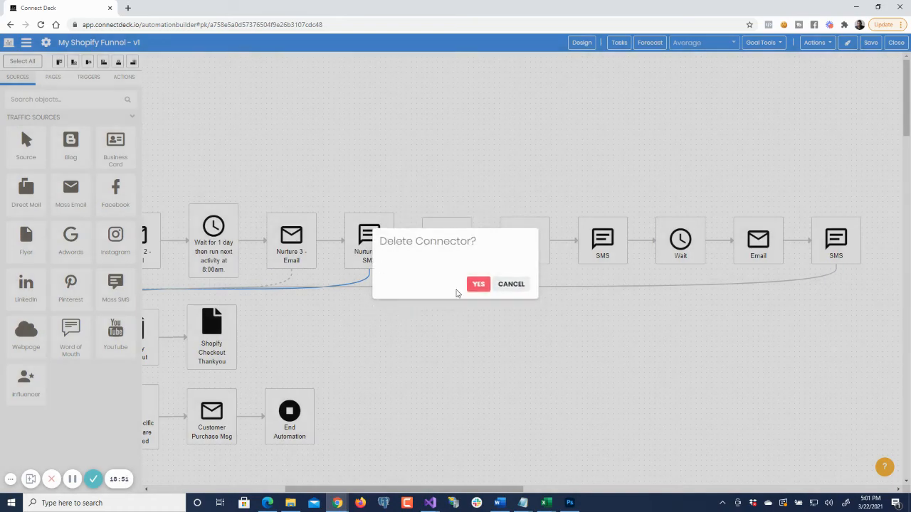
pyautogui.click(478, 284)
# - Link Nurture 3 - SMS to the 2nd Sales Page with a dashed link connector
pyautogui.moveTo(437, 484); pyautogui.dragTo(364, 489)
pyautogui.moveTo(596, 231)
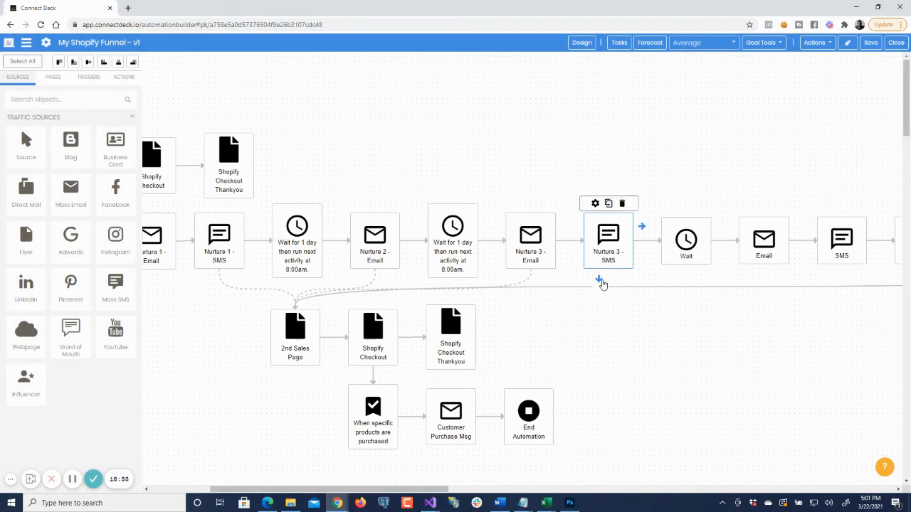
pyautogui.click(599, 281)
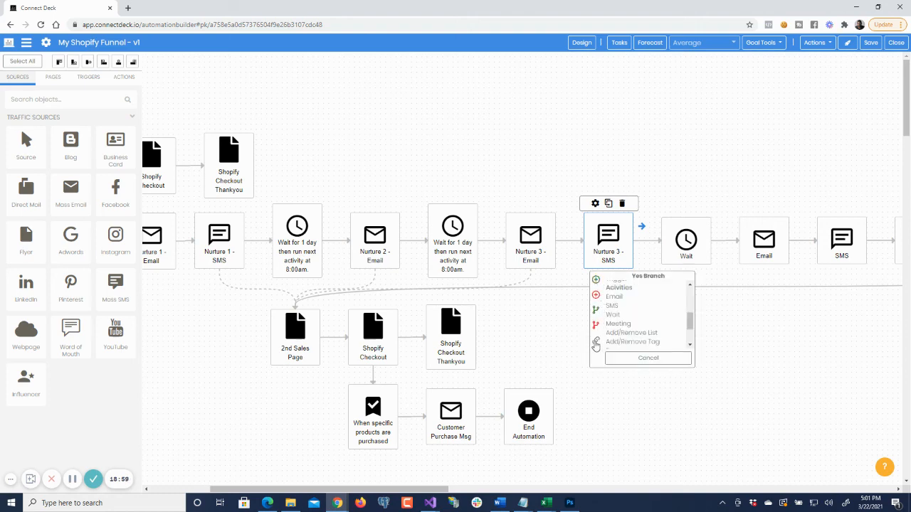
pyautogui.click(595, 345)
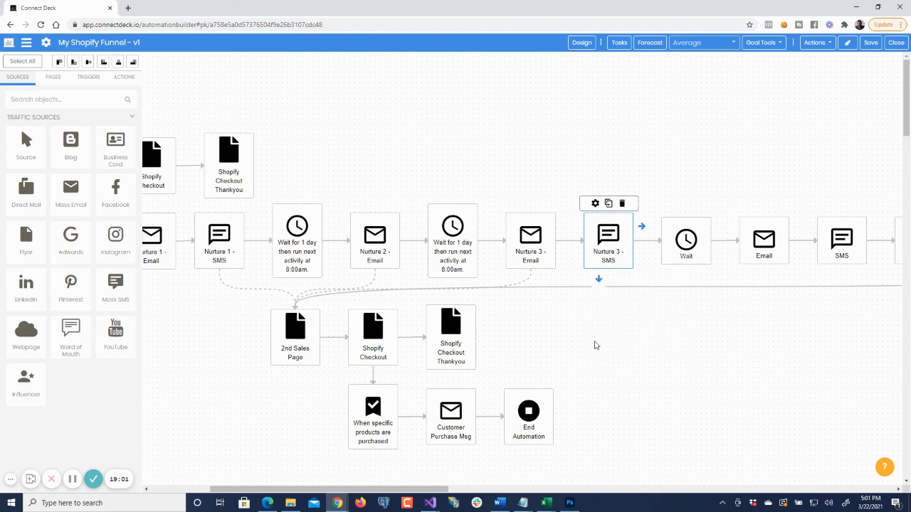
pyautogui.click(302, 329)
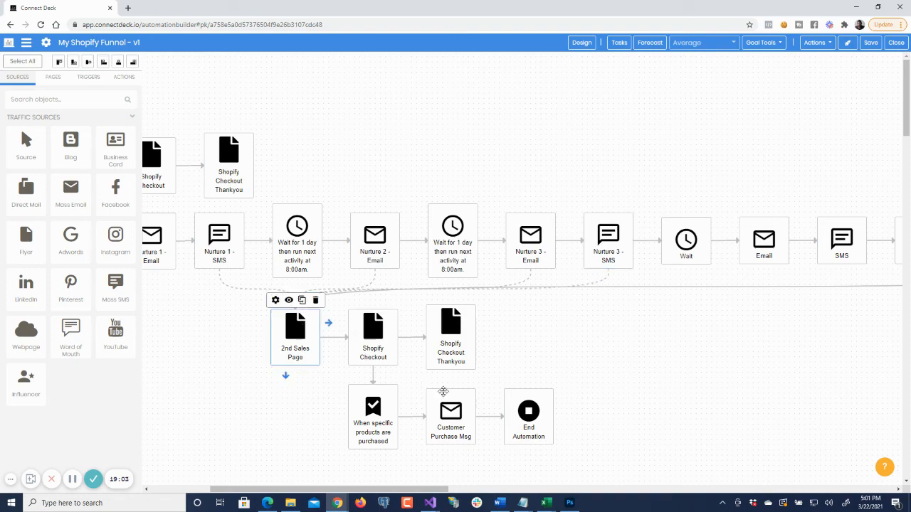
# - Set the Wait activity directly after Nurture 3 - SMS to wait for 2 days
pyautogui.moveTo(414, 488); pyautogui.dragTo(406, 489)
pyautogui.moveTo(481, 502); pyautogui.dragTo(498, 491)
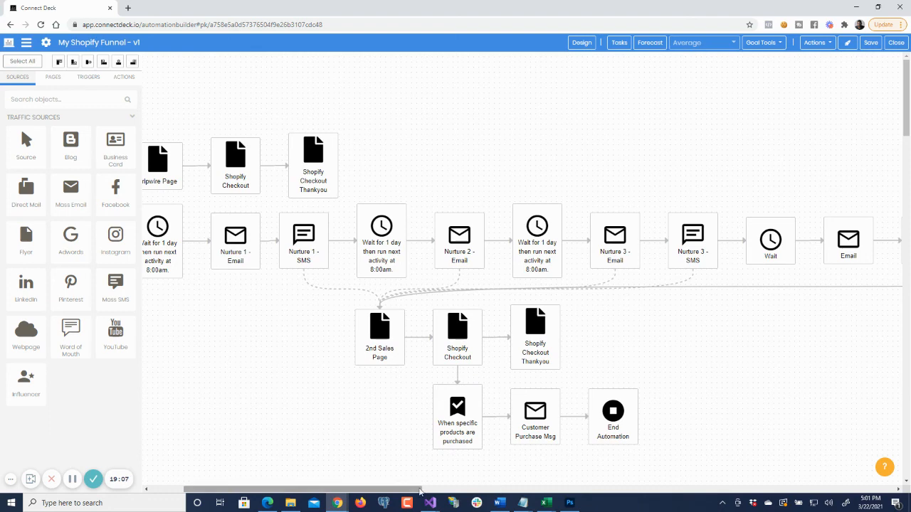
pyautogui.moveTo(413, 489); pyautogui.dragTo(517, 488)
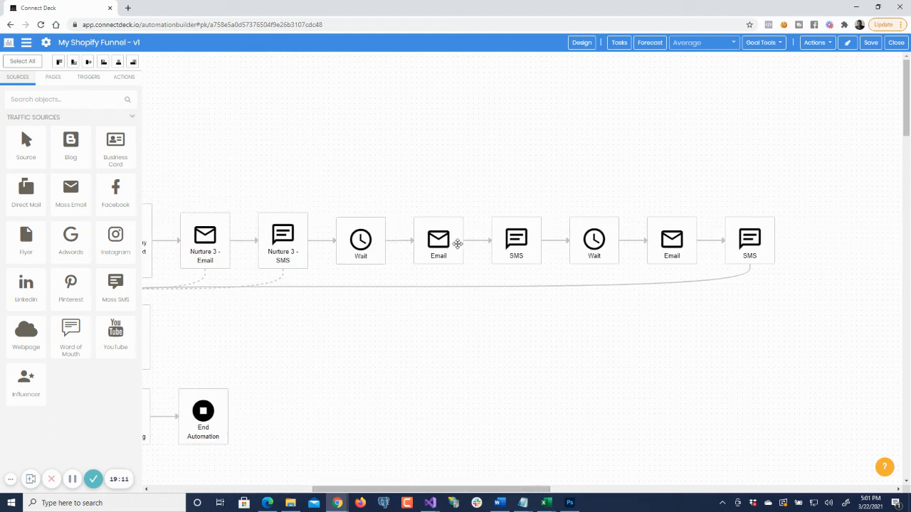
pyautogui.click(366, 247)
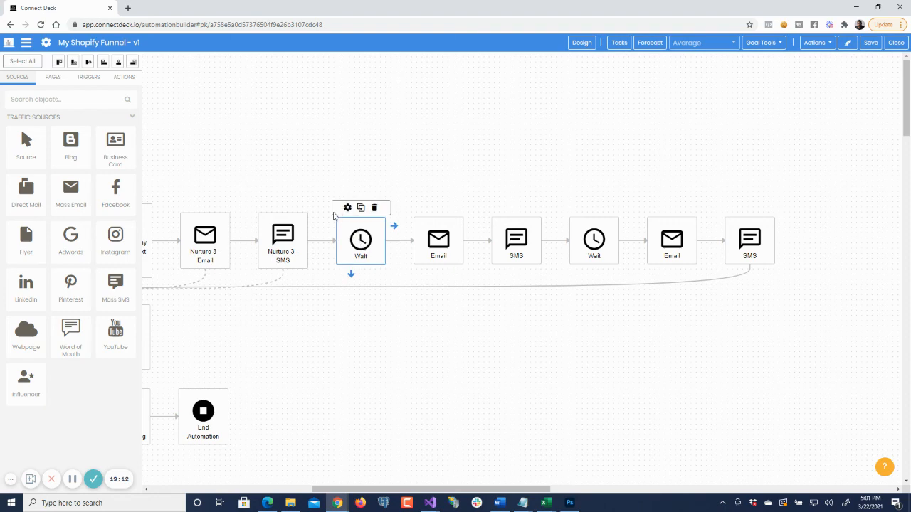
pyautogui.click(347, 208)
pyautogui.moveTo(421, 122); pyautogui.dragTo(382, 125)
pyautogui.write('2')
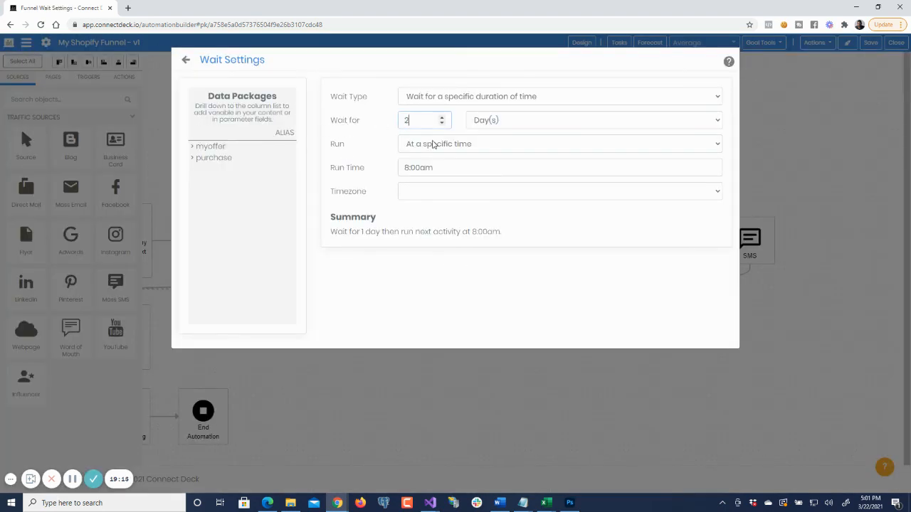
# - Set this Wait activity's timezone to US/Eastern and return to the funnel canvas
pyautogui.click(423, 193)
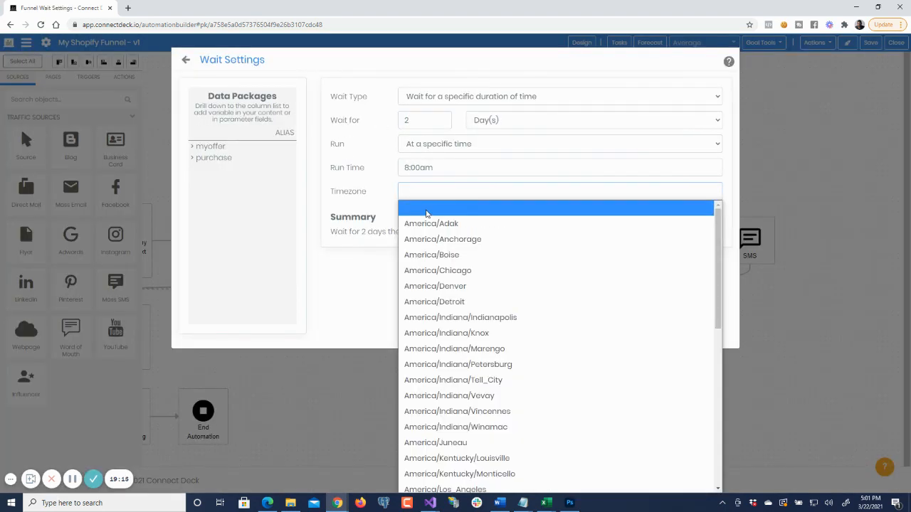
pyautogui.press('u')
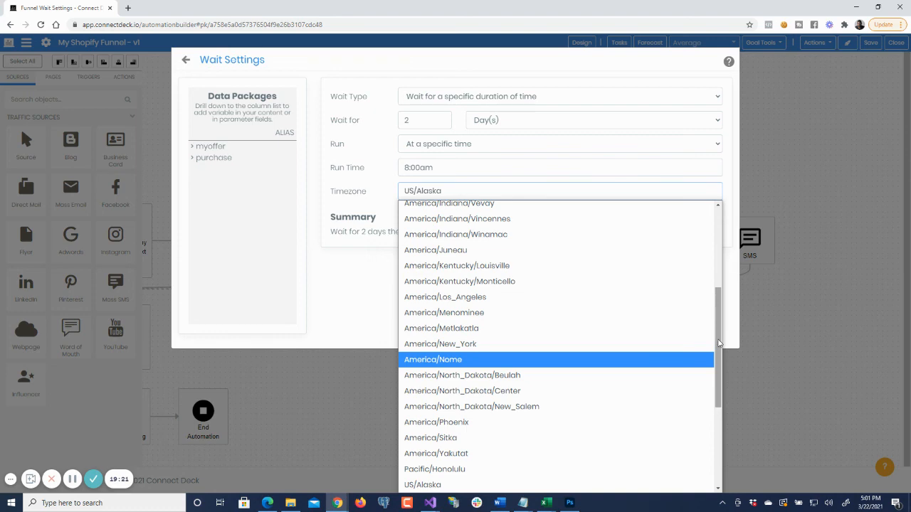
pyautogui.scroll(-3, 565, 344)
pyautogui.scroll(3, 558, 347)
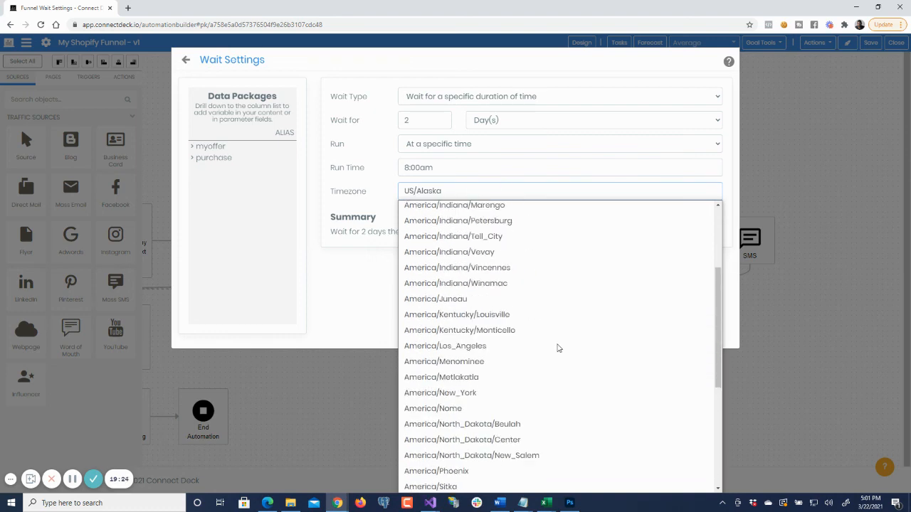
pyautogui.scroll(3, 559, 348)
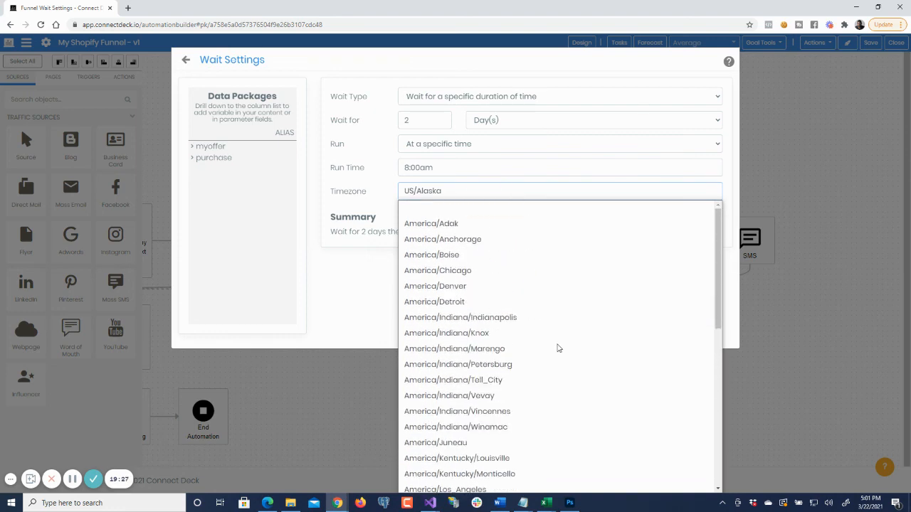
pyautogui.scroll(-5, 559, 348)
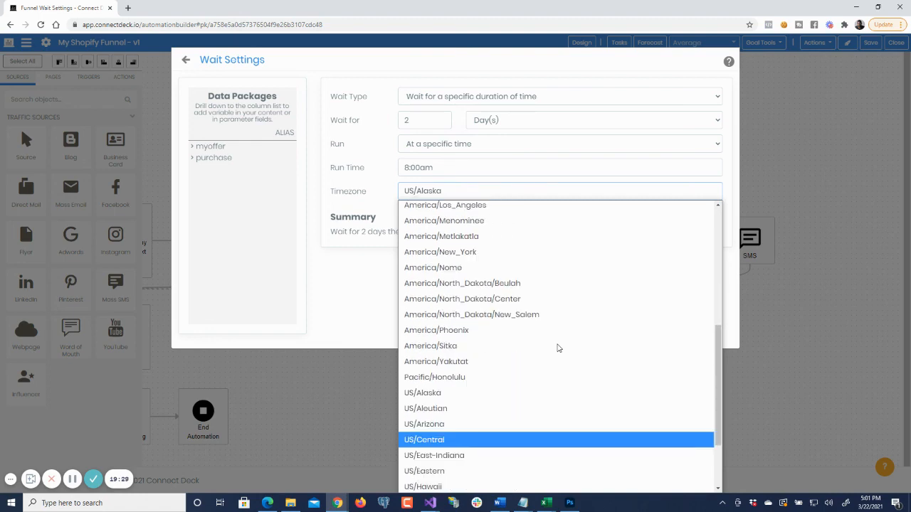
pyautogui.scroll(-2, 559, 347)
pyautogui.click(432, 377)
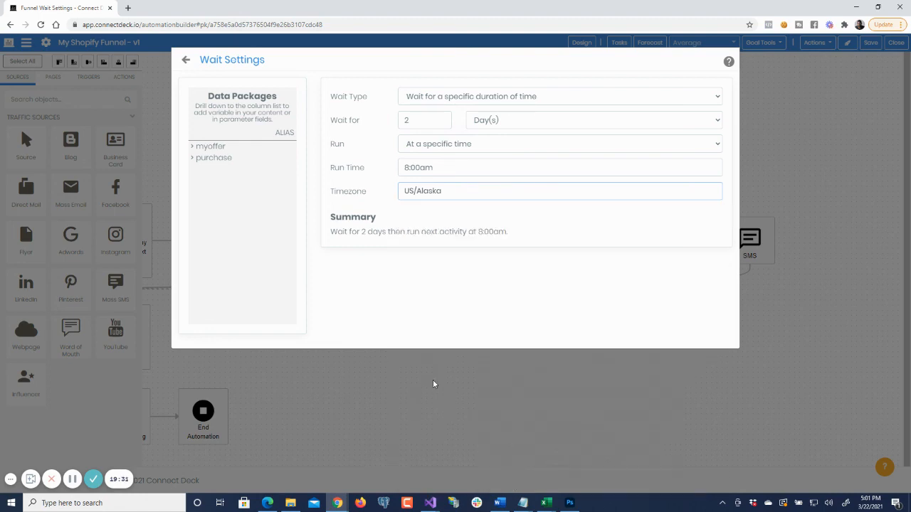
pyautogui.click(185, 60)
# - Configure the second new Wait activity to wait for 2 days in the US/Eastern timezone
pyautogui.click(609, 246)
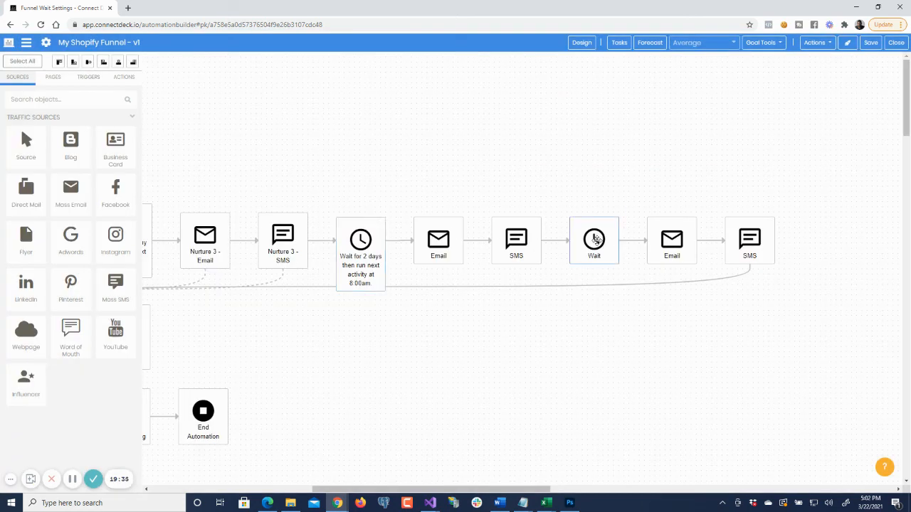
pyautogui.click(582, 209)
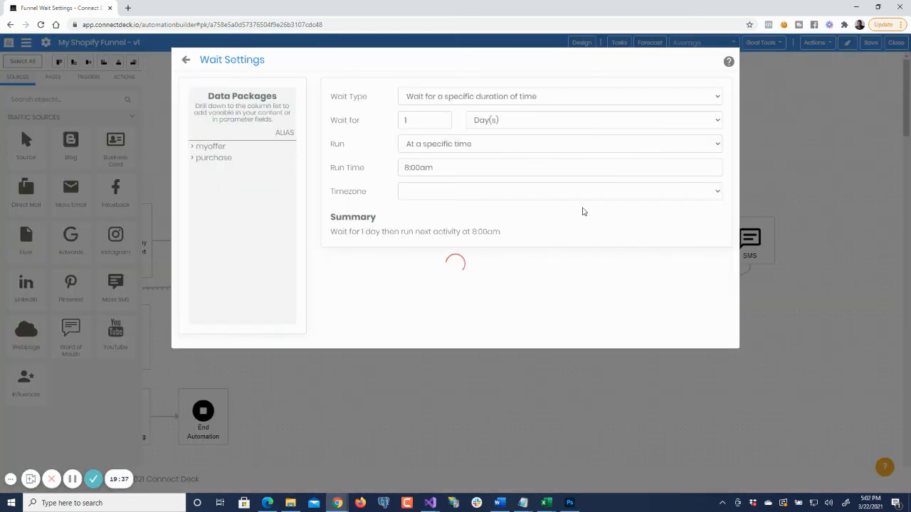
pyautogui.click(415, 194)
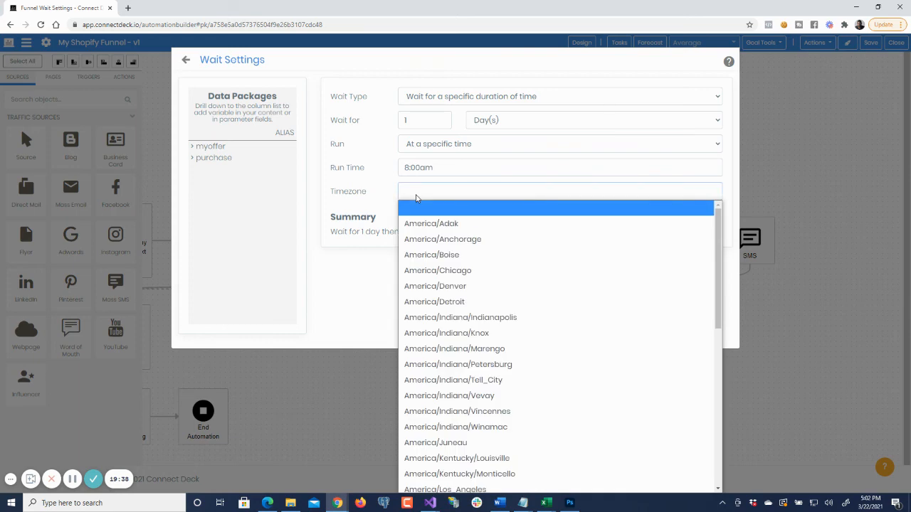
pyautogui.write('us')
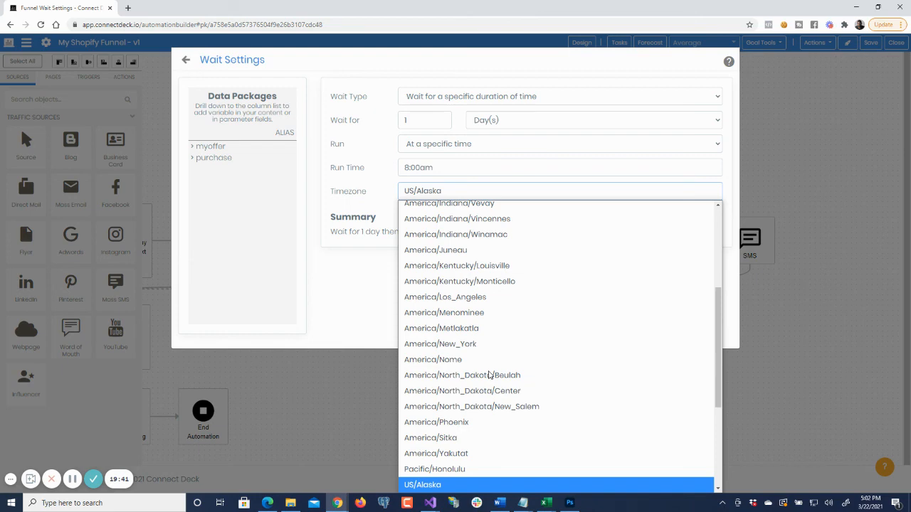
pyautogui.press('Down')
pyautogui.scroll(-4, 490, 366)
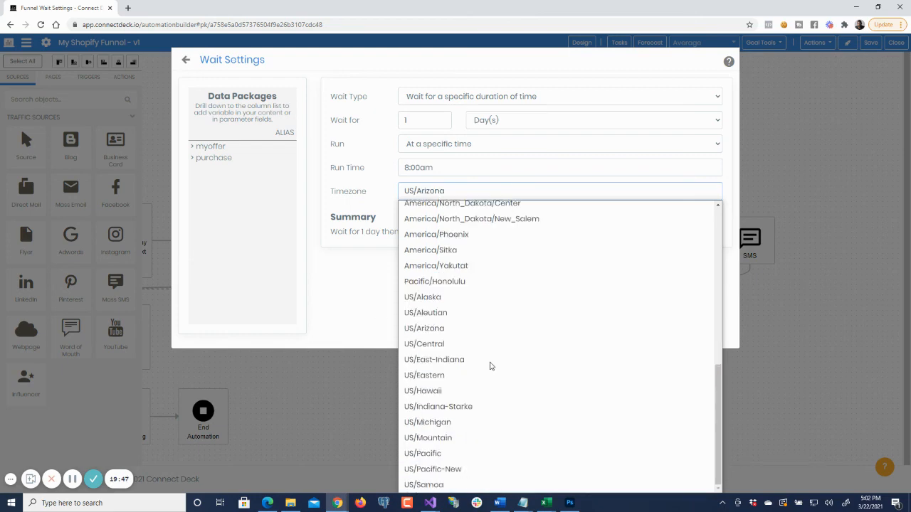
pyautogui.click(449, 377)
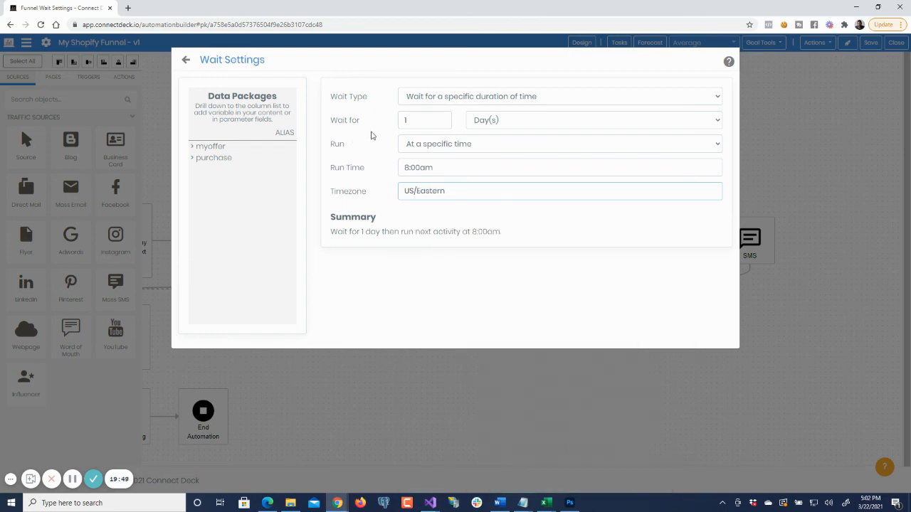
pyautogui.click(351, 117)
pyautogui.write('2')
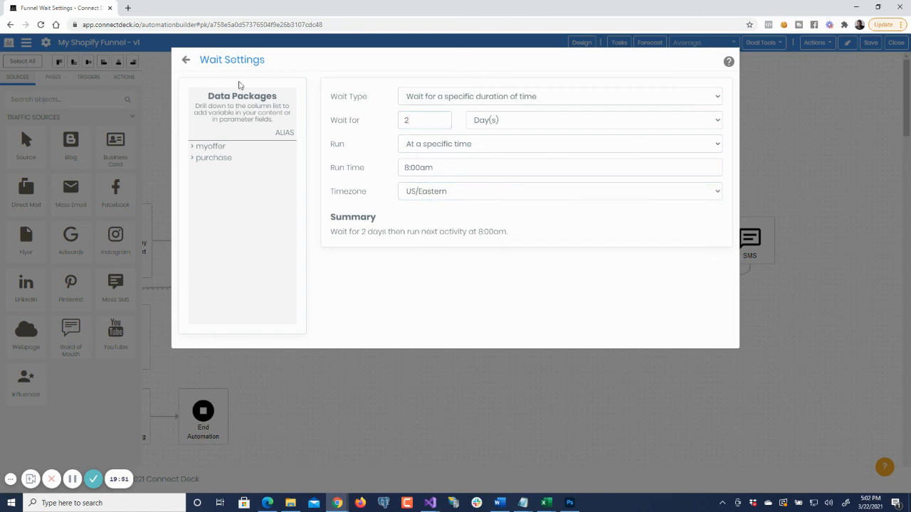
pyautogui.click(188, 63)
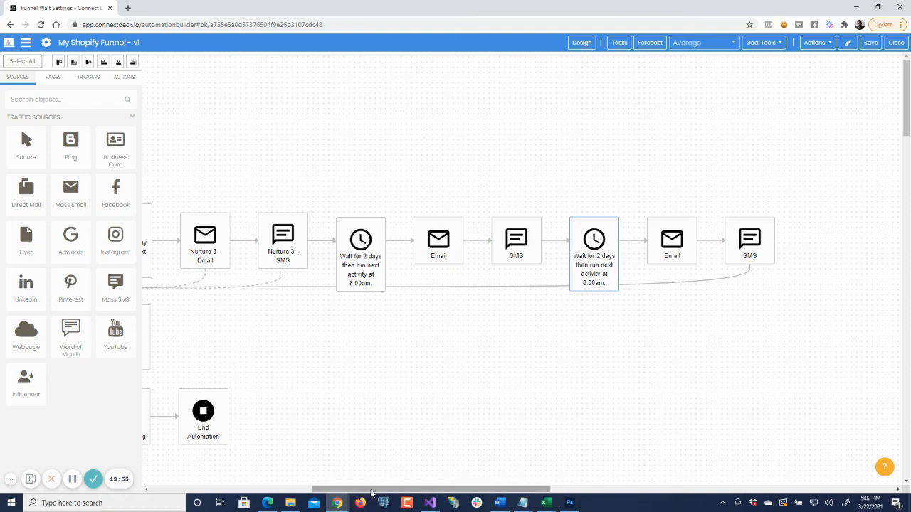
# - Delete all six Wait, Email and SMS activities that follow Nurture 3 - SMS
pyautogui.moveTo(373, 489); pyautogui.dragTo(243, 495)
pyautogui.moveTo(313, 490); pyautogui.dragTo(278, 486)
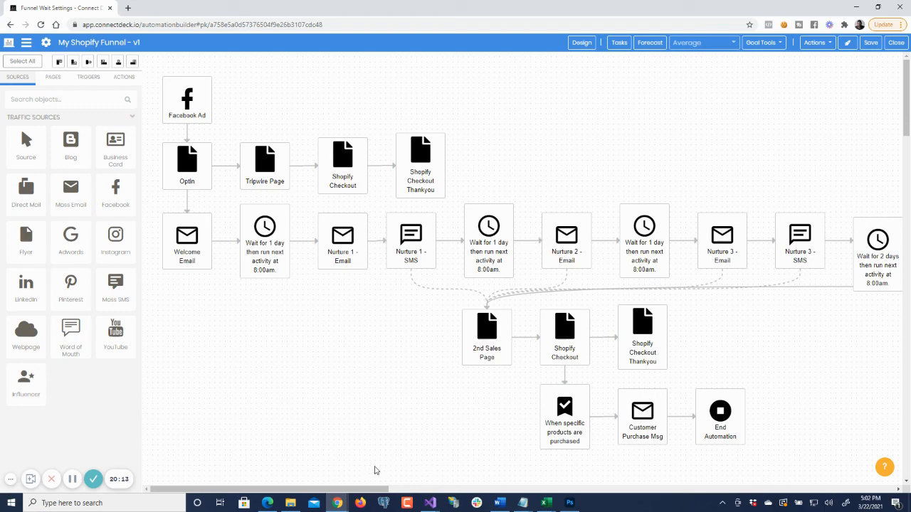
pyautogui.moveTo(390, 490); pyautogui.dragTo(535, 490)
pyautogui.click(801, 241)
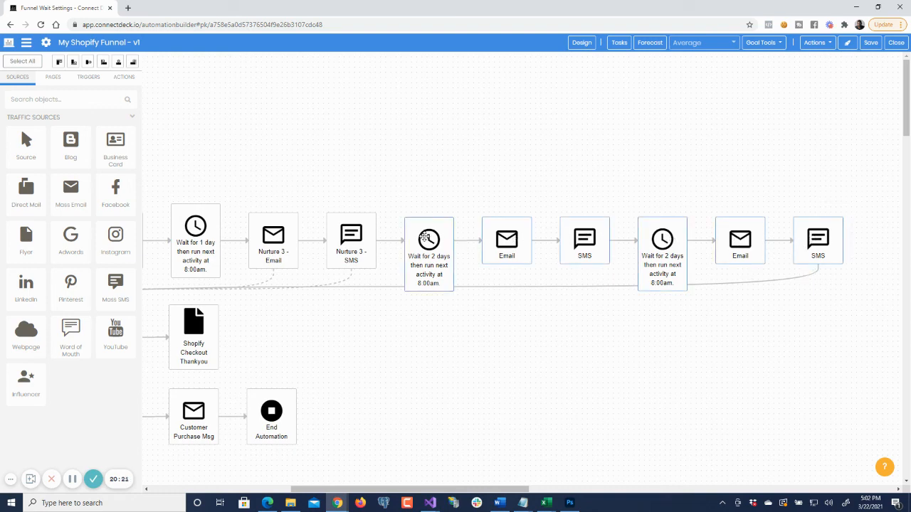
pyautogui.press('Delete')
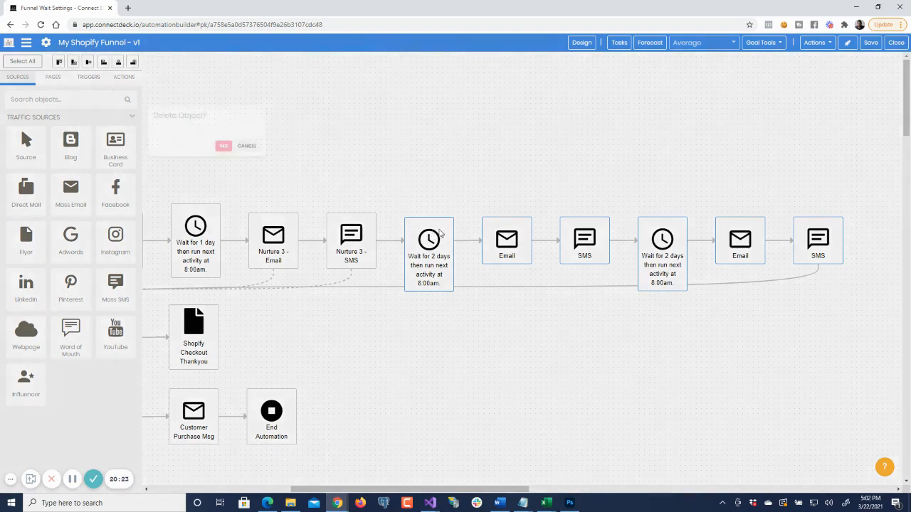
pyautogui.click(477, 284)
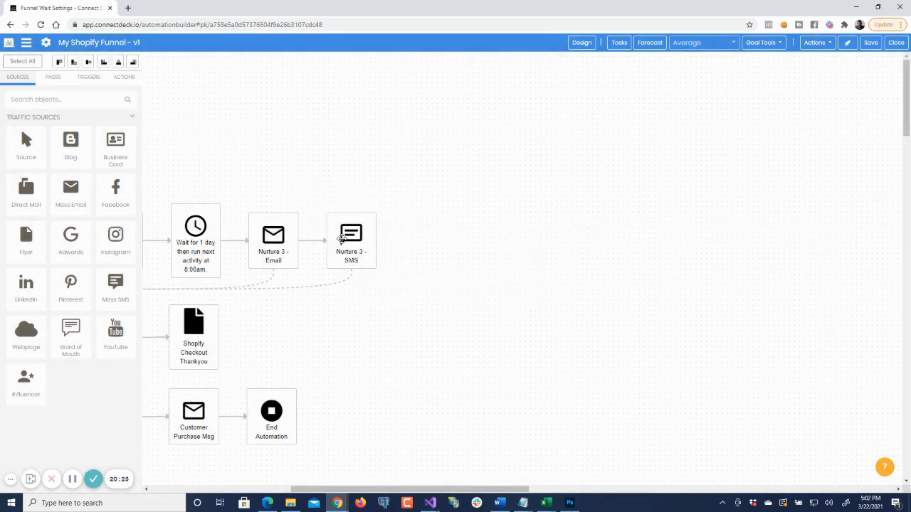
# - Delete the dashed connector running from Nurture 3 - SMS to the 2nd Sales Page
pyautogui.click(316, 289)
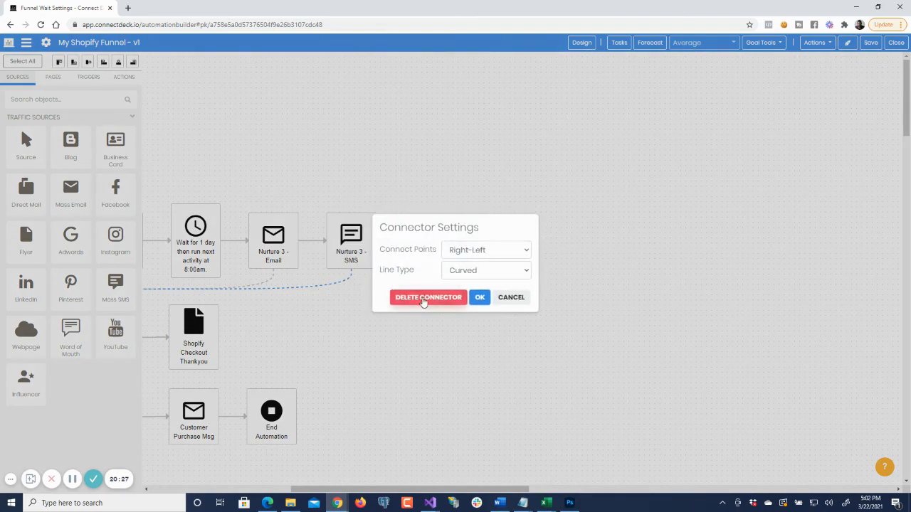
pyautogui.click(425, 298)
pyautogui.click(478, 285)
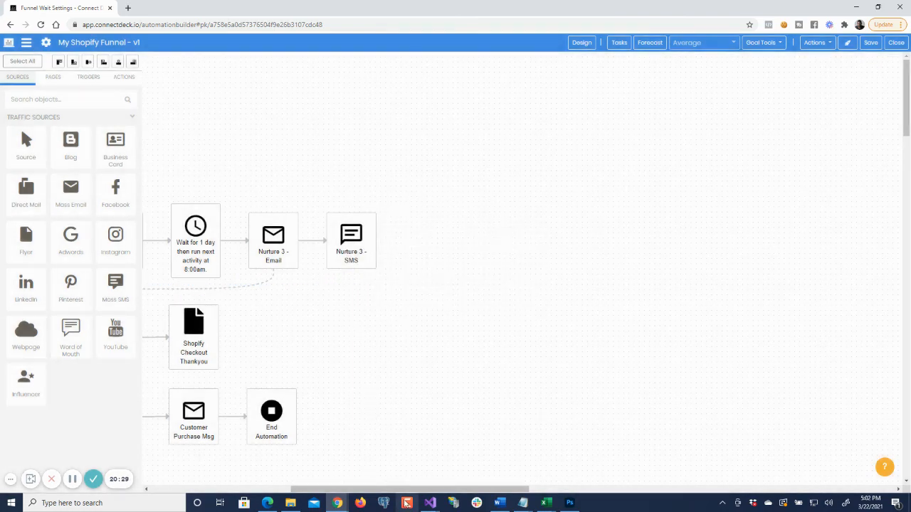
# - Connect Nurture 3 - SMS to the 2nd Sales Page with a solid connector and save the funnel
pyautogui.moveTo(400, 489); pyautogui.dragTo(313, 489)
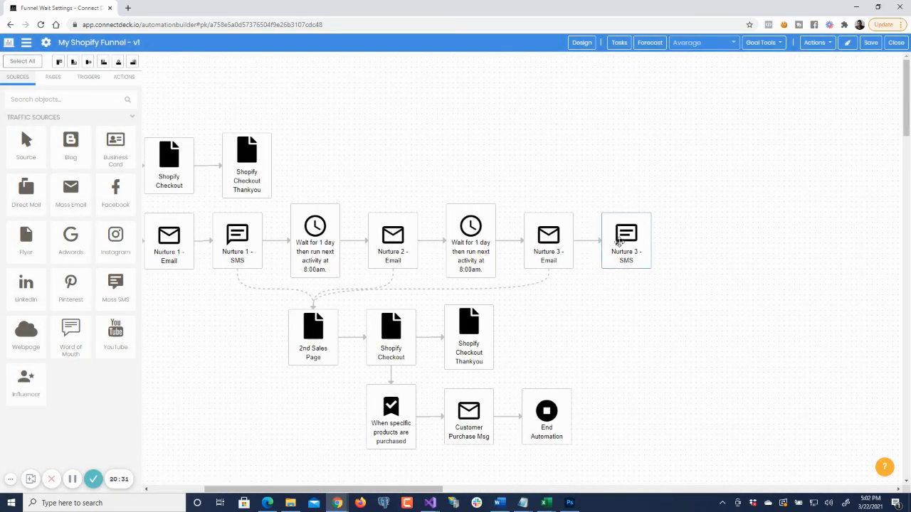
pyautogui.click(616, 280)
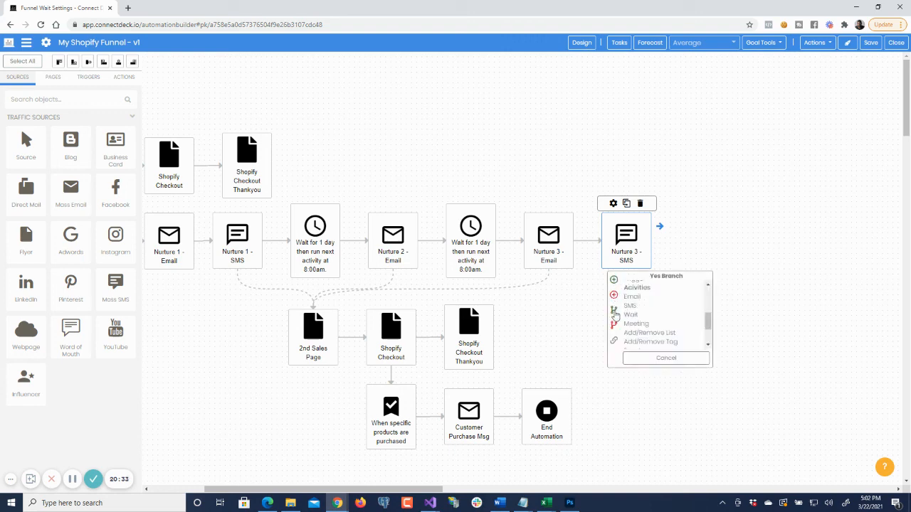
pyautogui.click(313, 327)
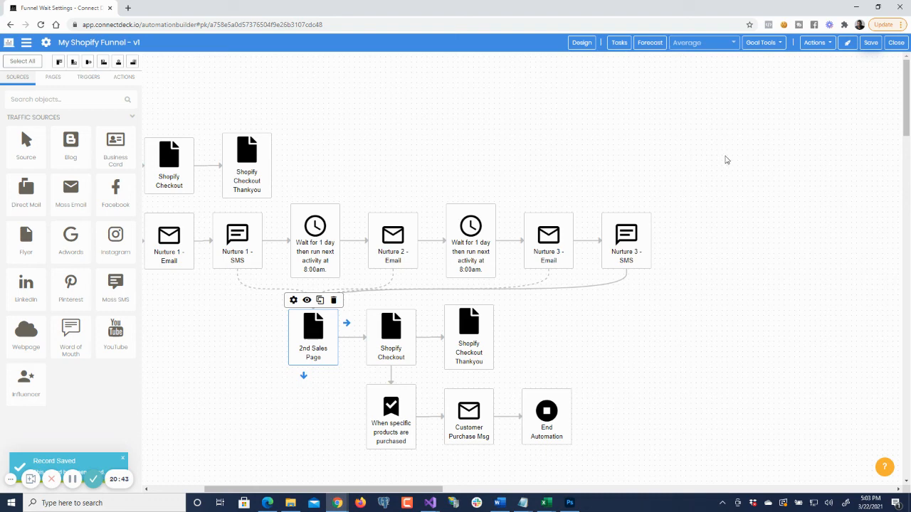
pyautogui.moveTo(303, 488); pyautogui.dragTo(238, 478)
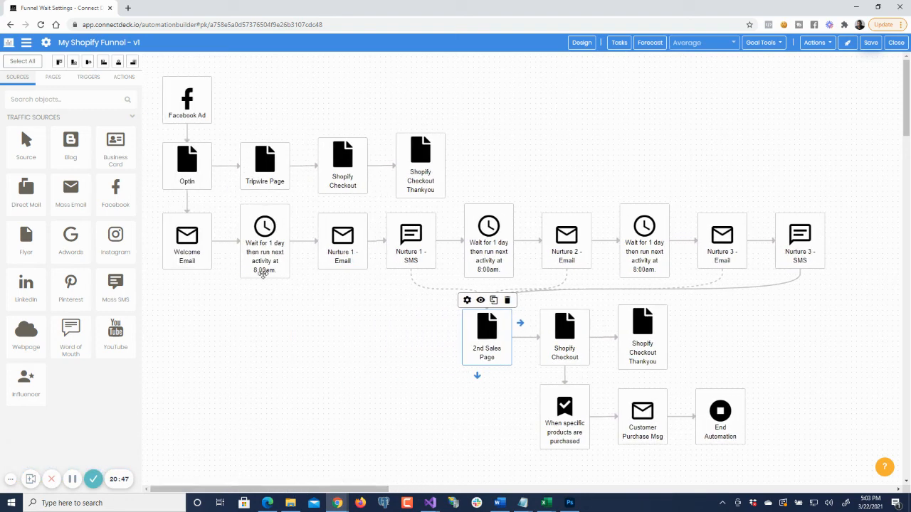